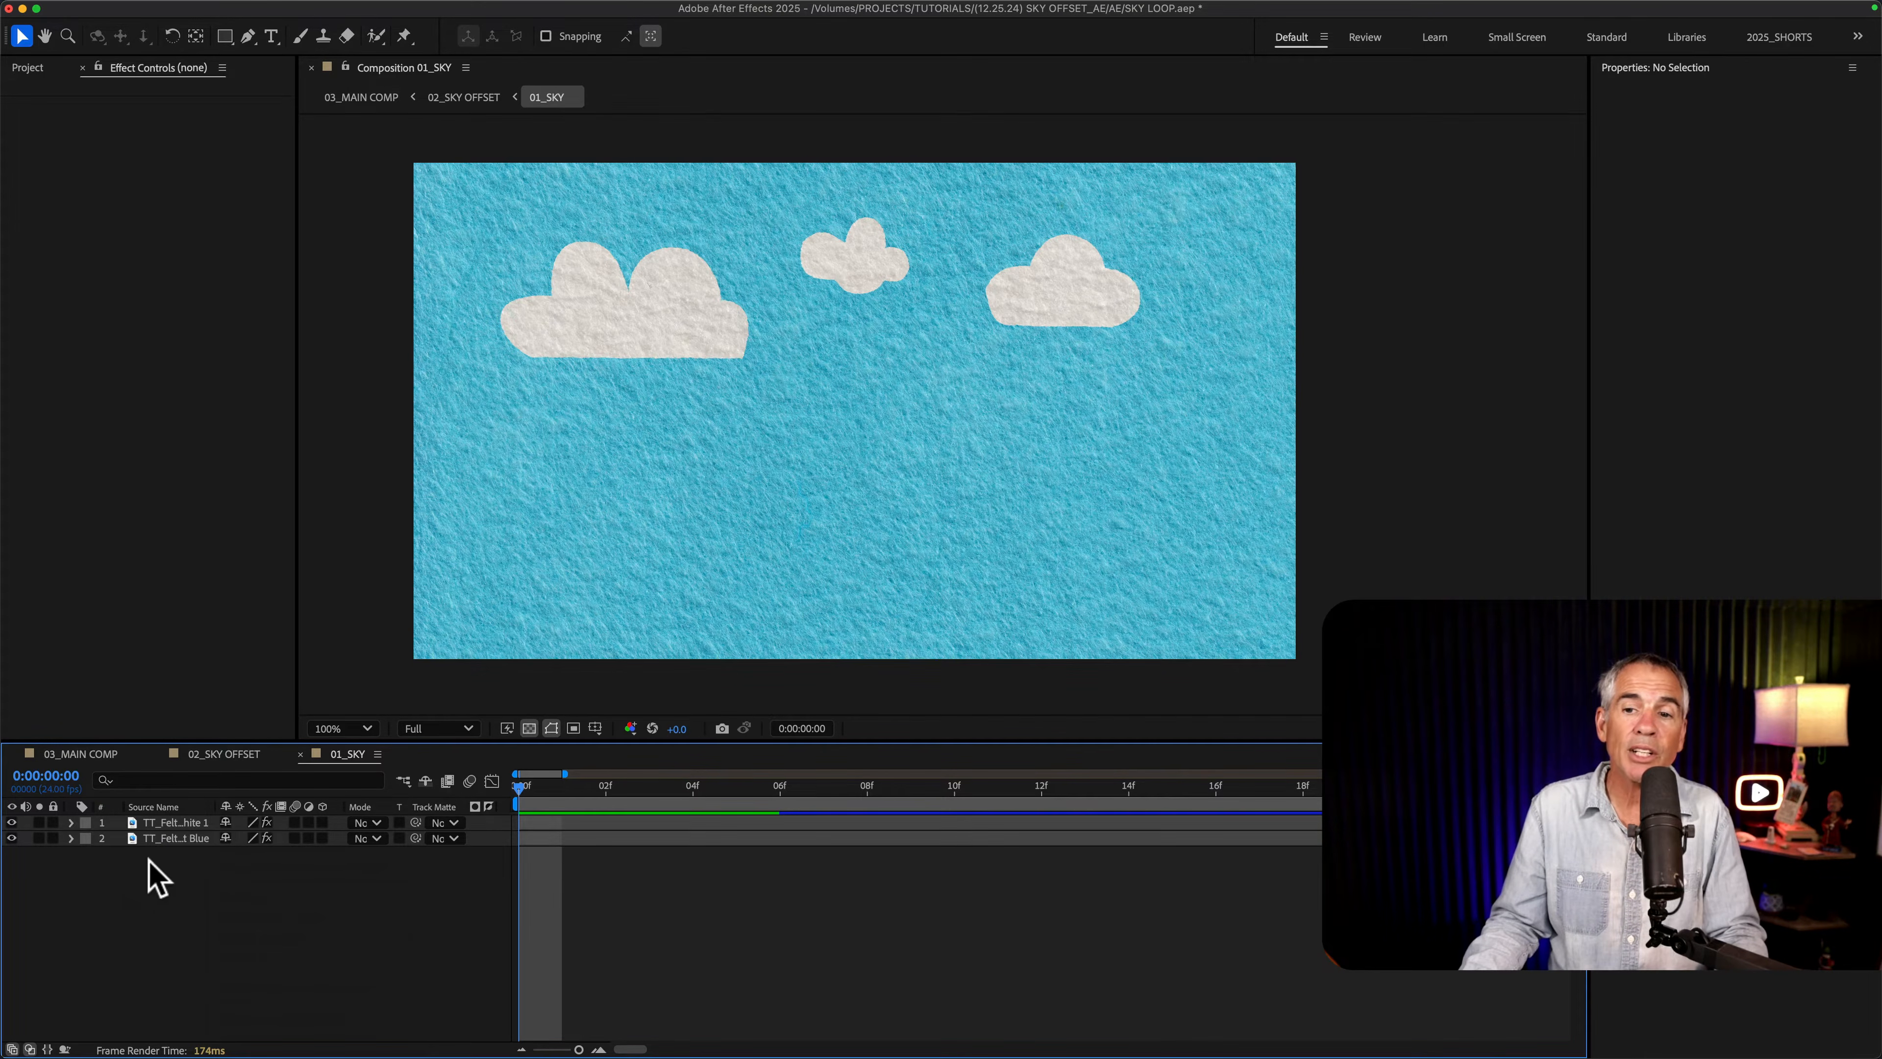
Step: Add two comp-size solids to the 01_SKY composition, one medium cyan and one near-white
right_click(155, 878)
mouse_move(170, 825)
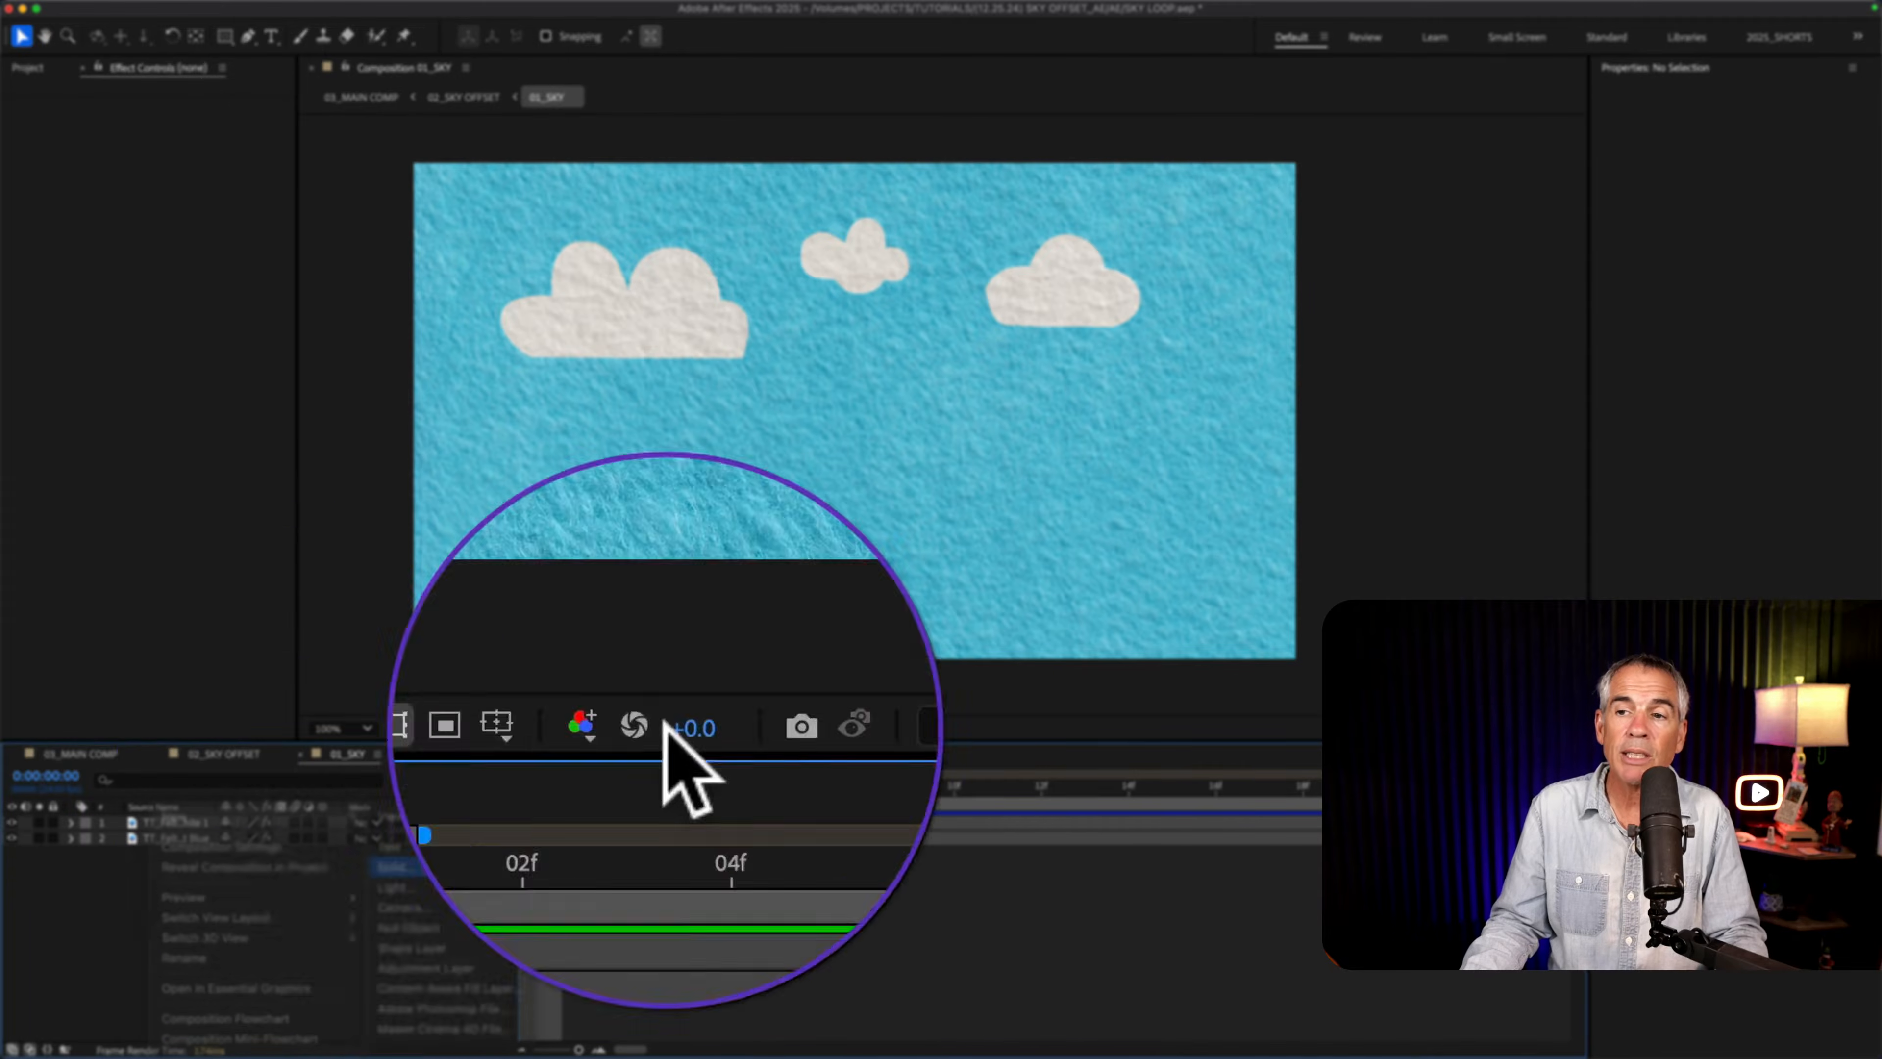
left_click(400, 866)
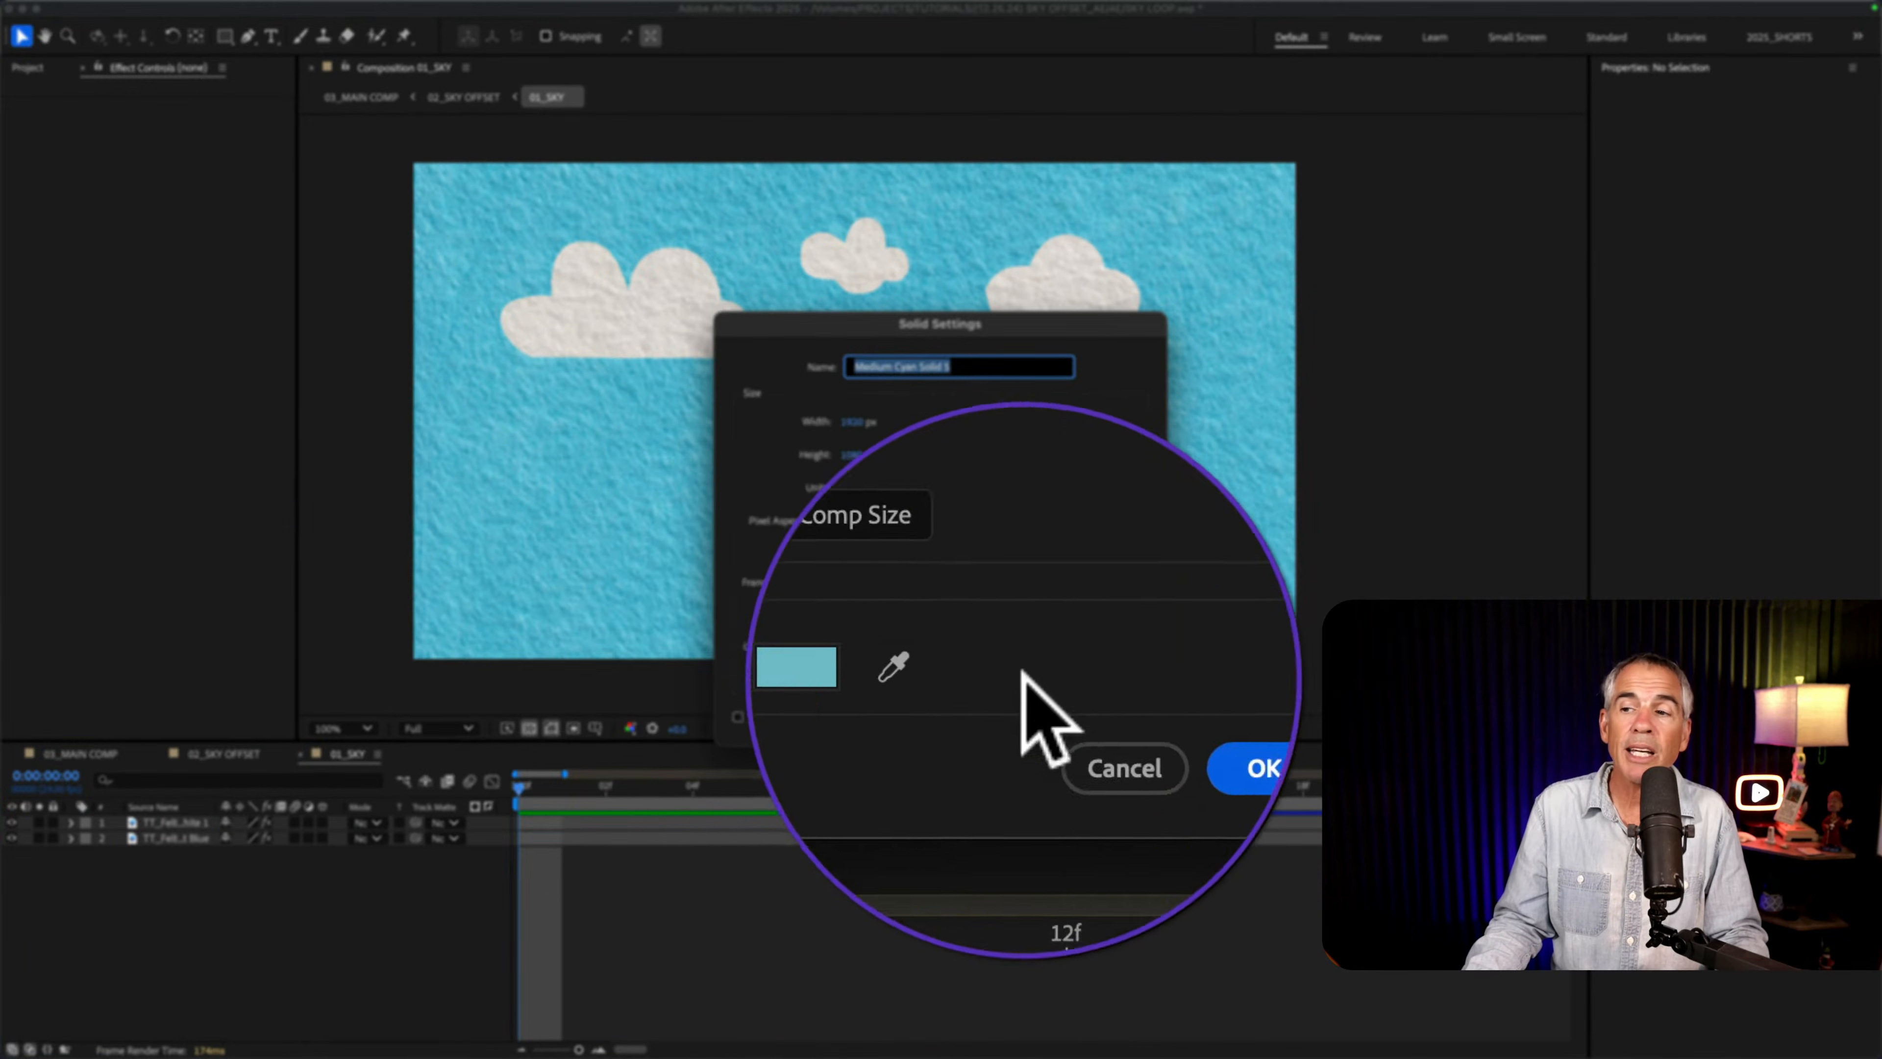
left_click(1126, 717)
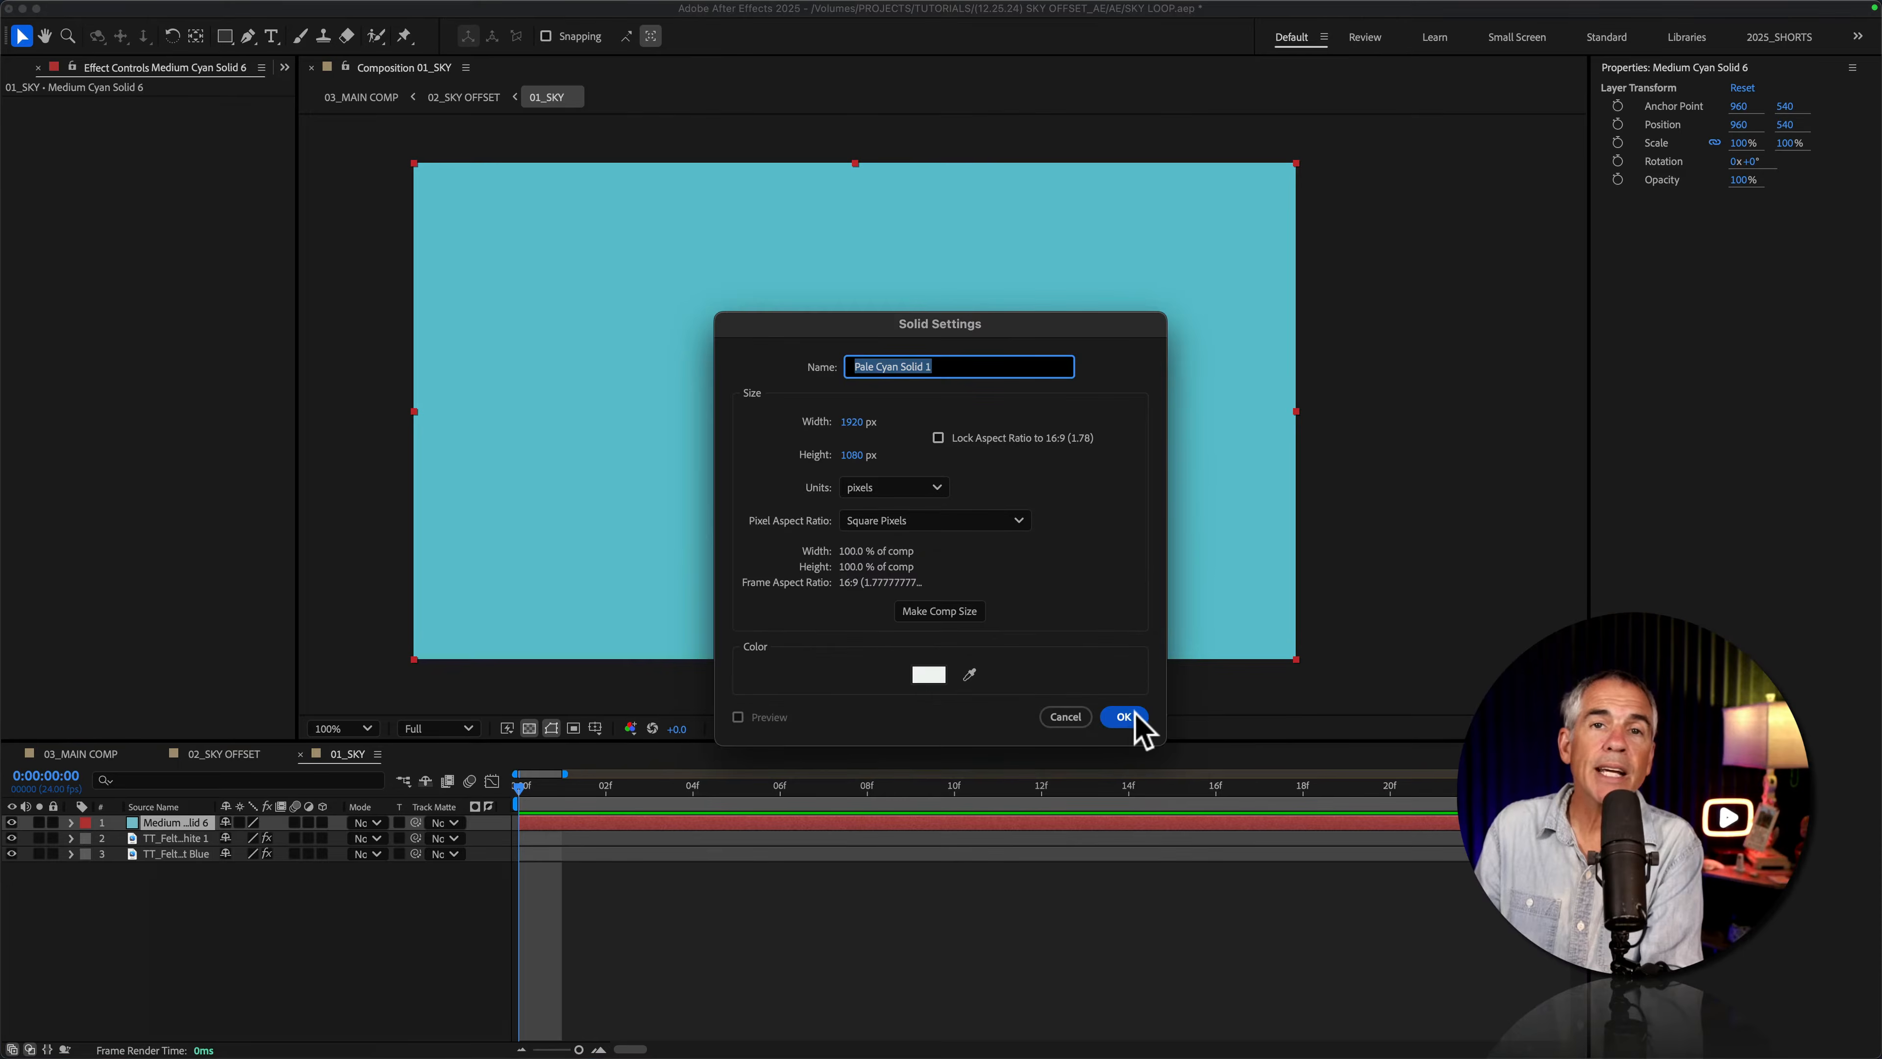
left_click(1134, 716)
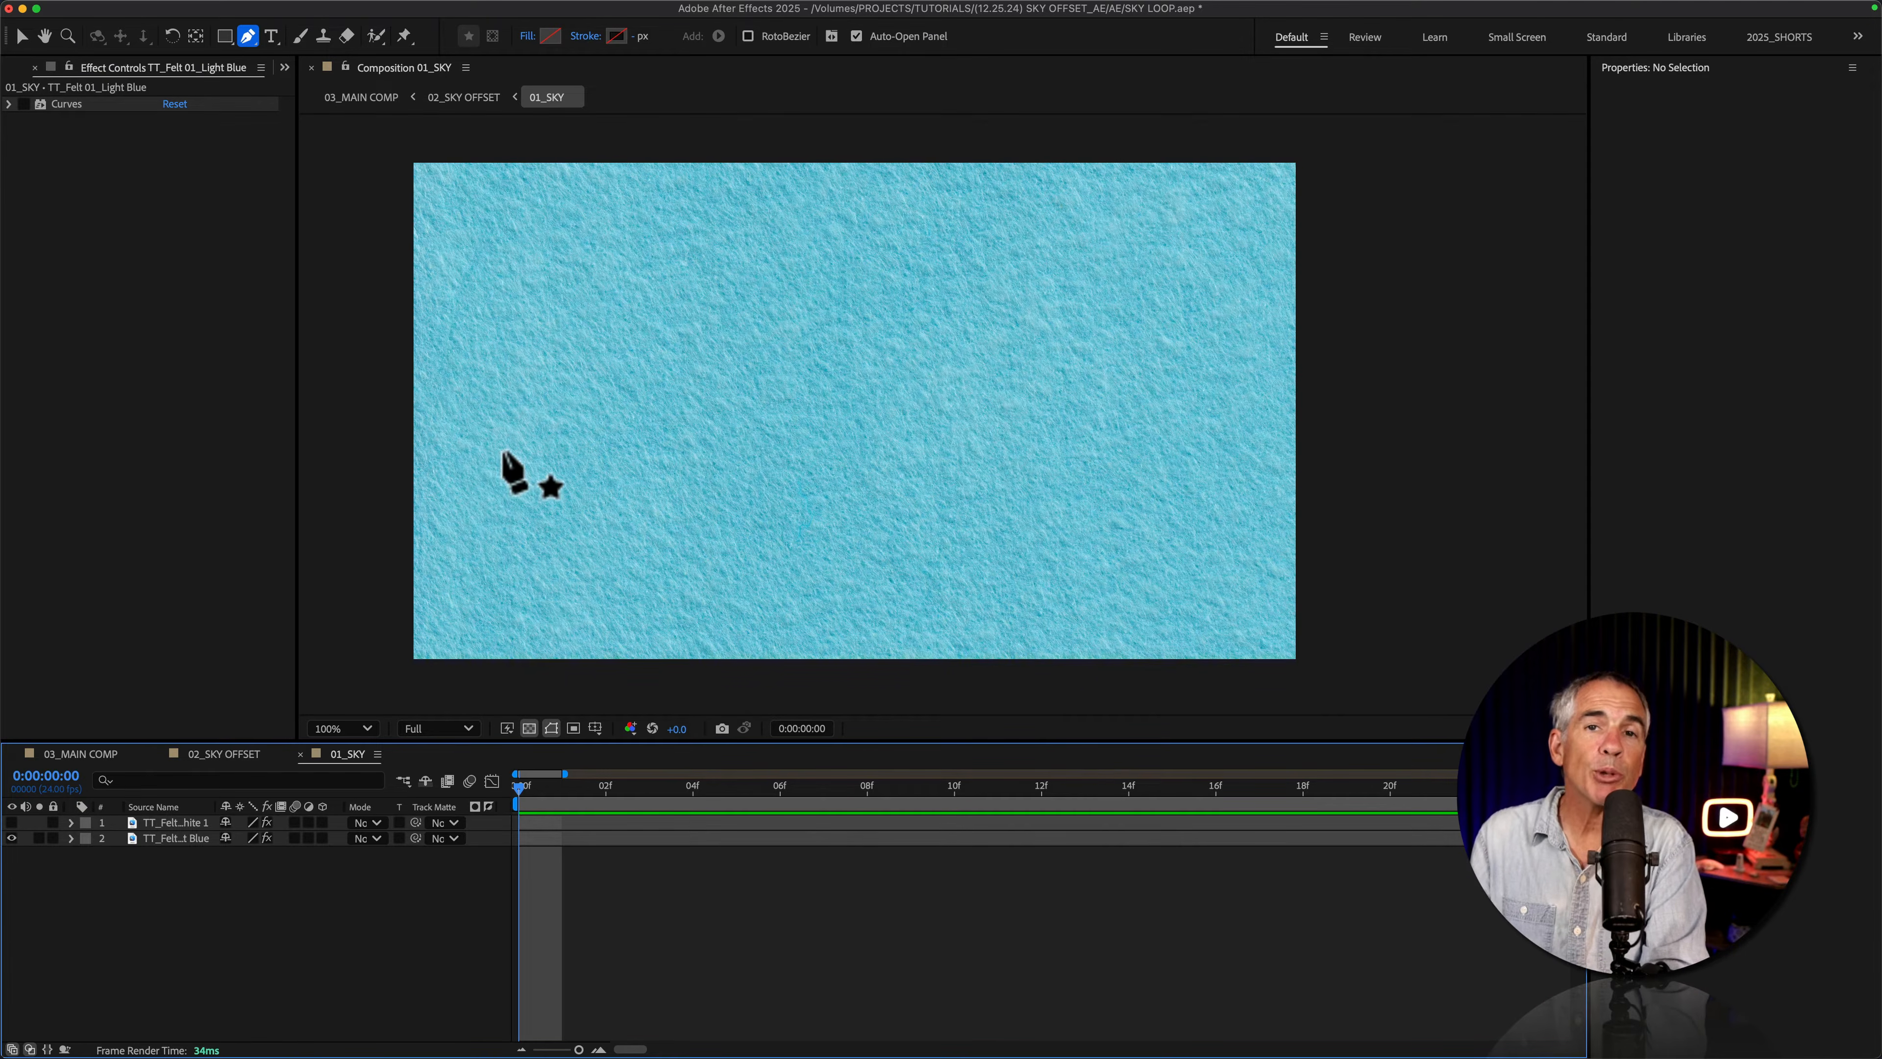
Step: Turn on the Curves effect of the light blue felt layer and make the white felt layer visible
left_click(175, 838)
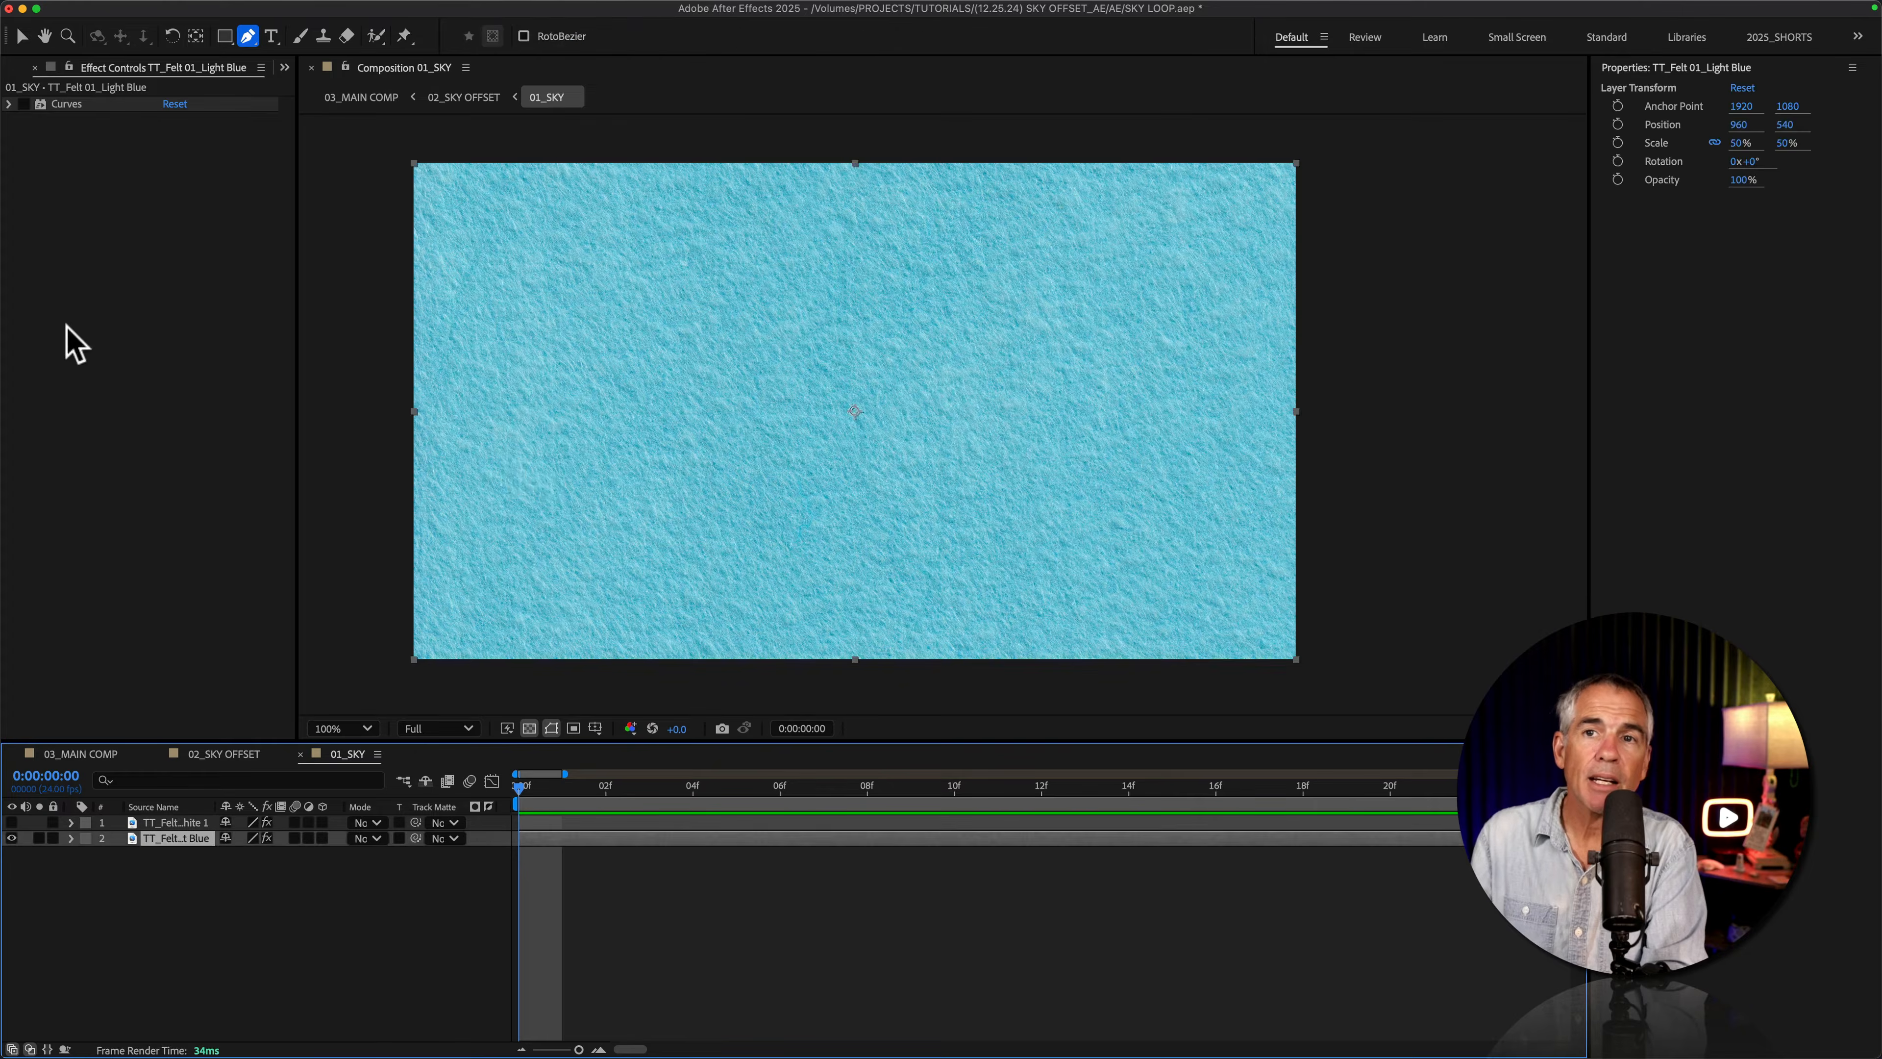
left_click(23, 103)
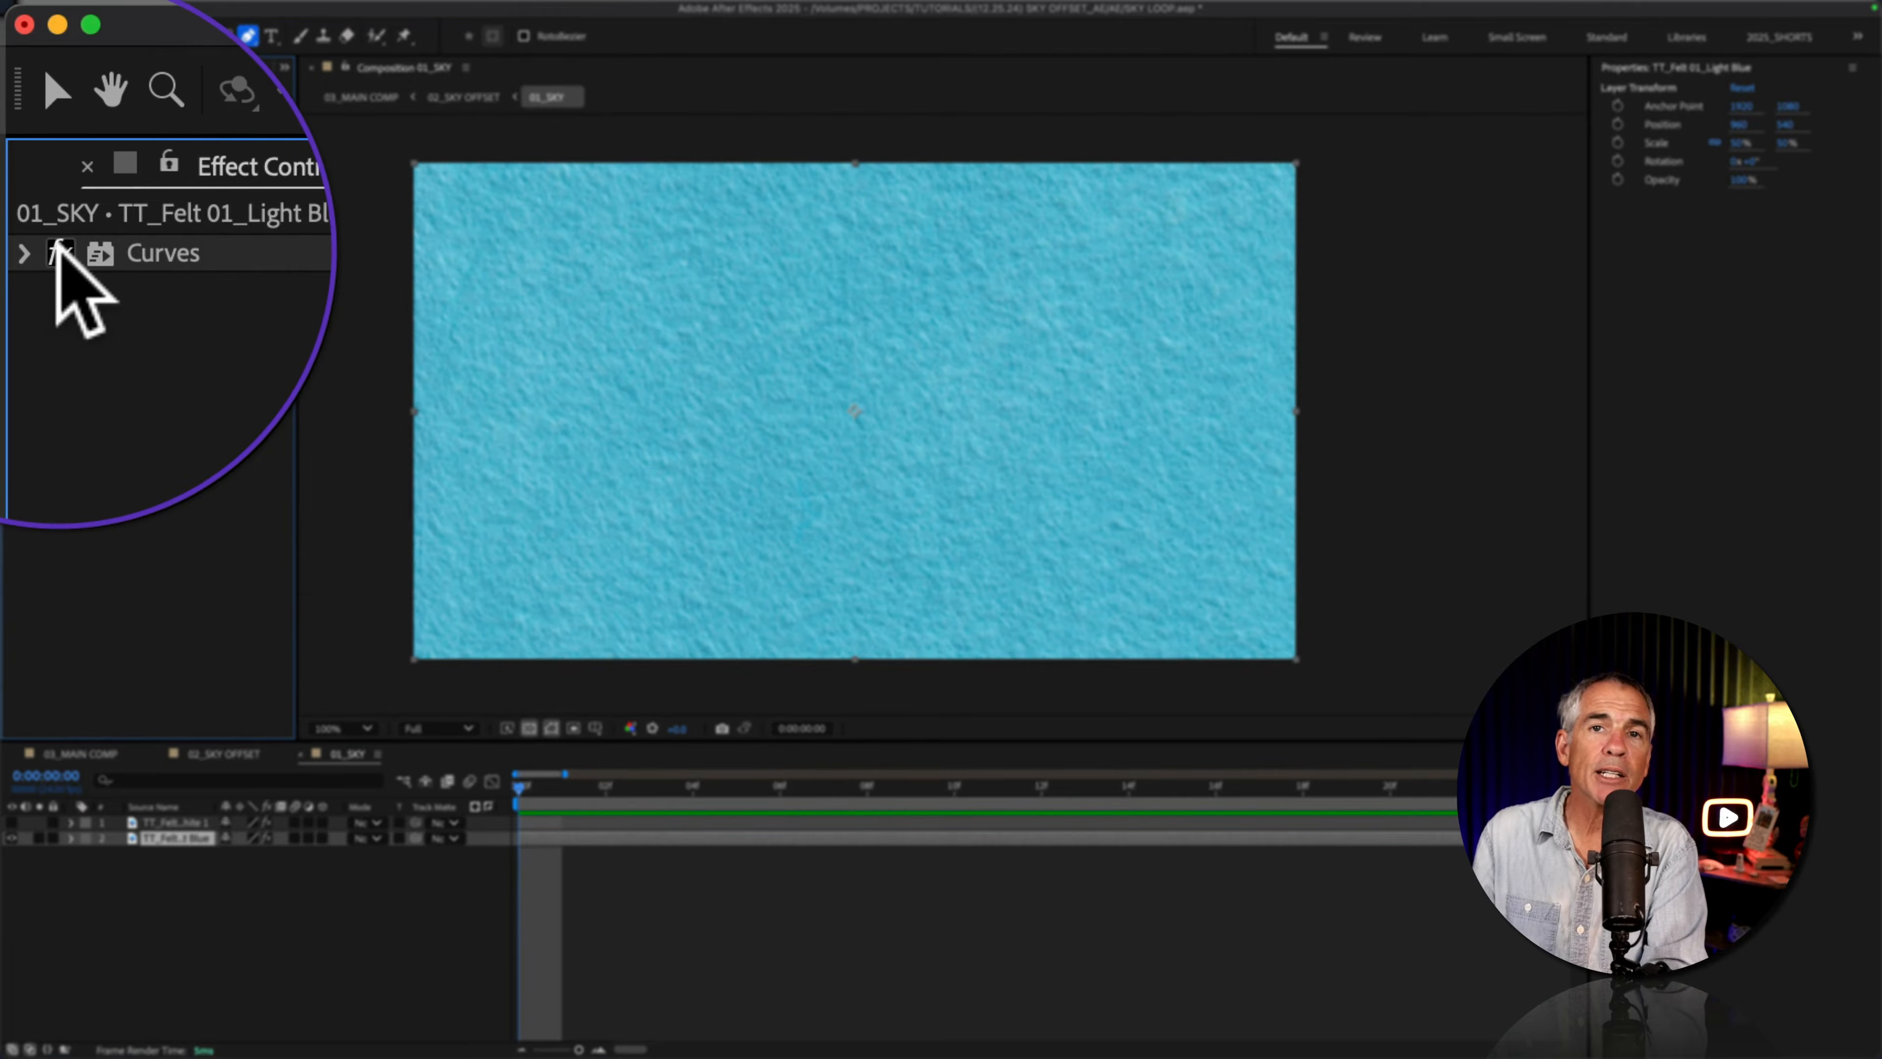
left_click(23, 103)
left_click(23, 102)
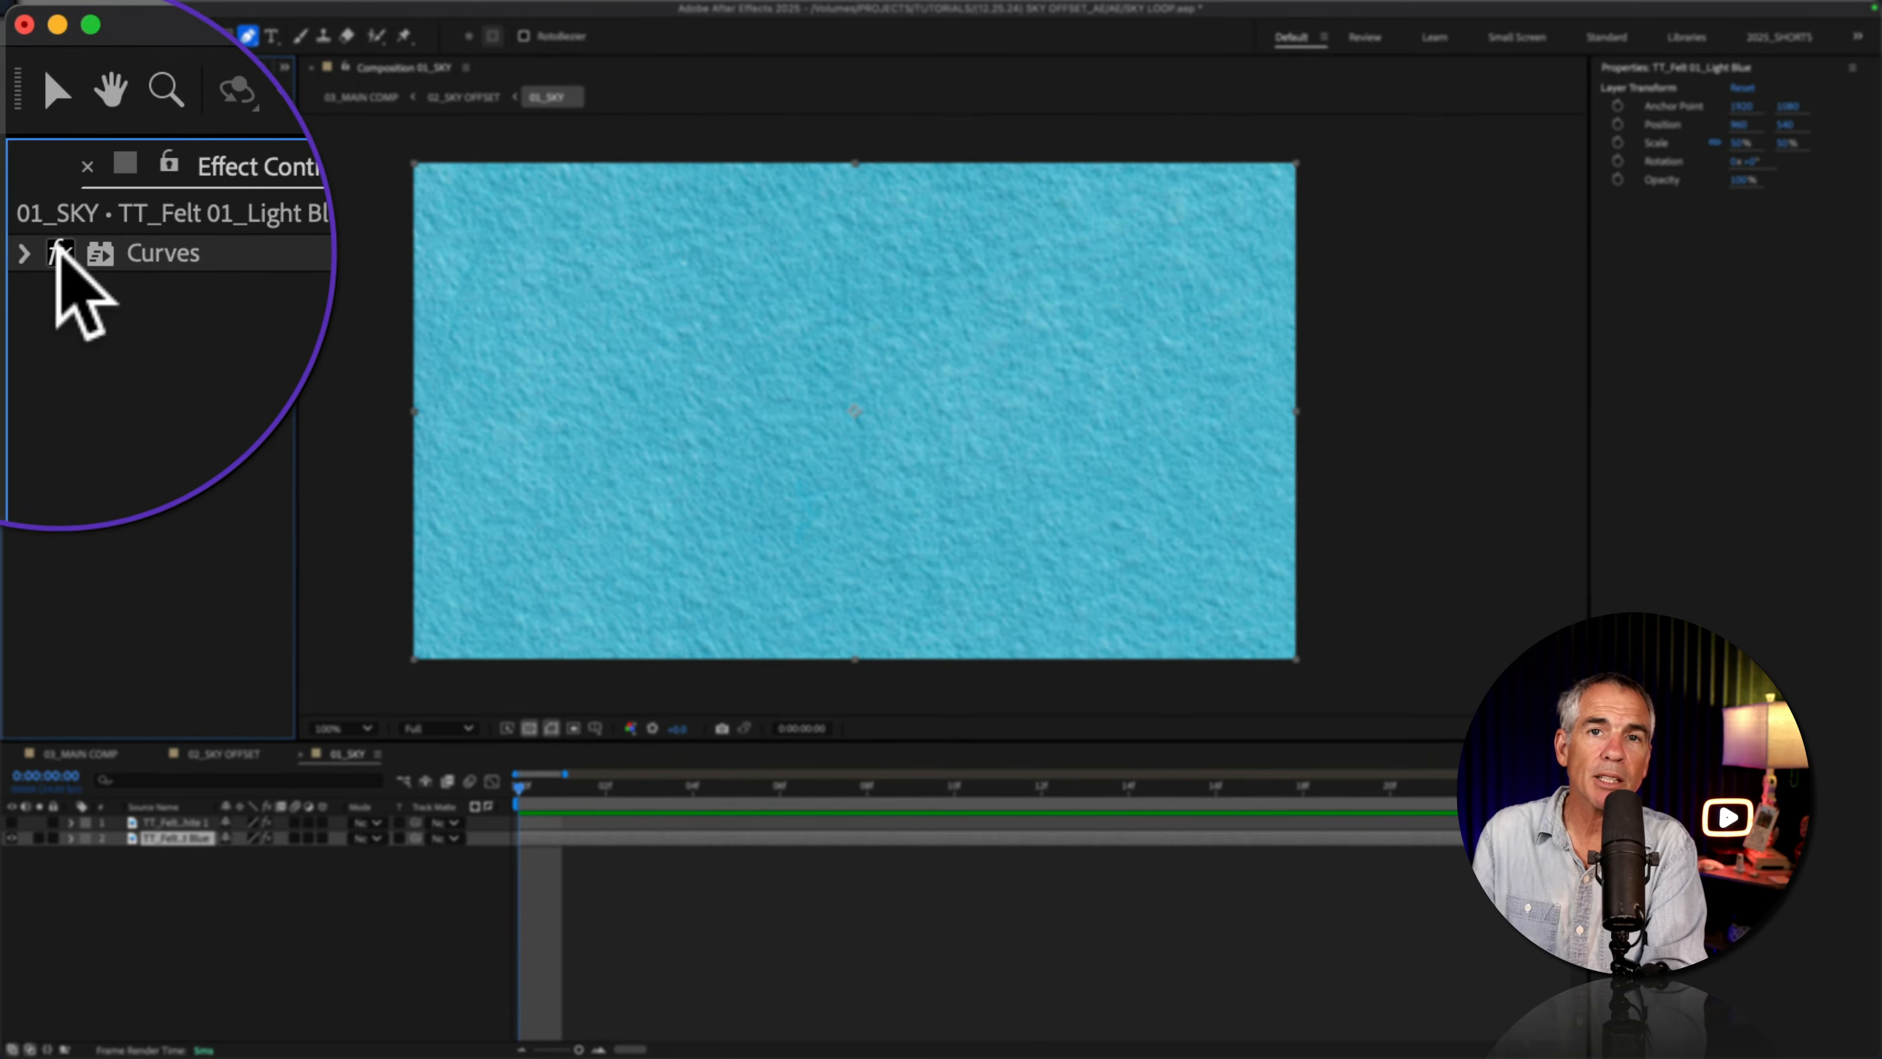
left_click(11, 822)
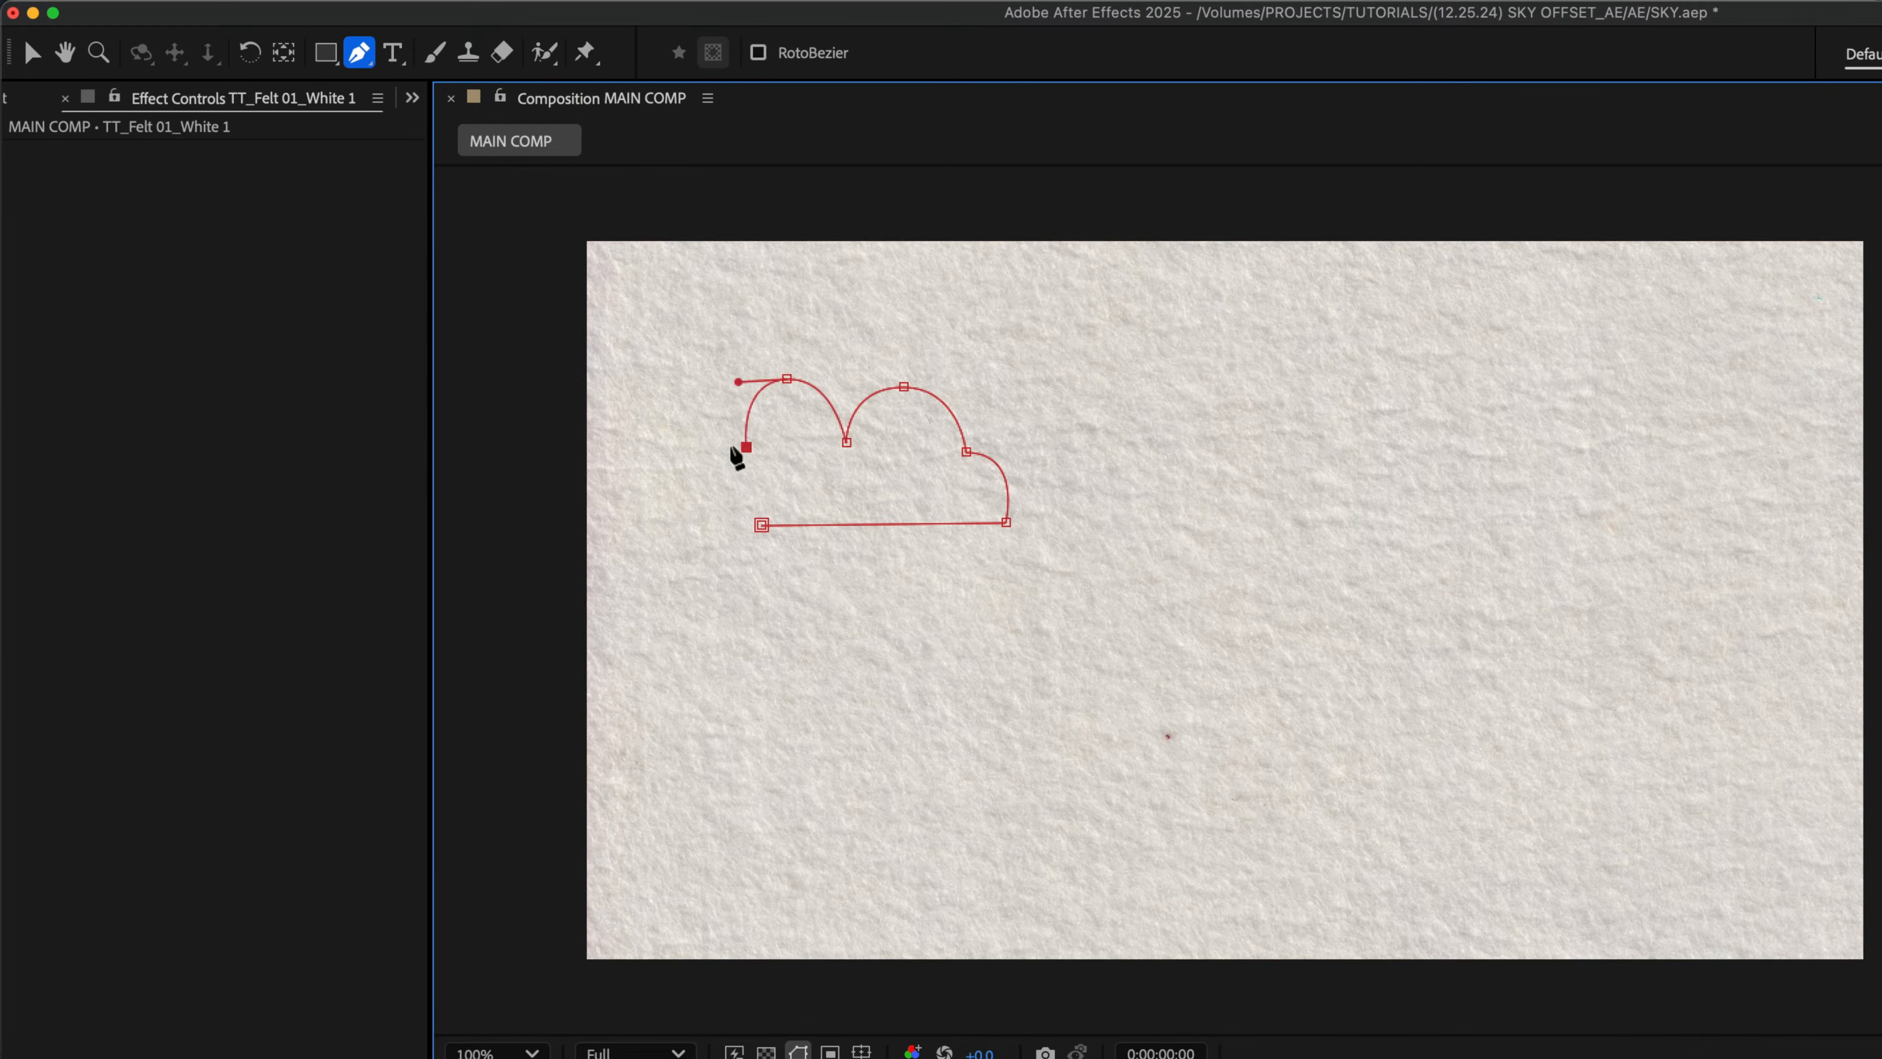
Step: Draw a closed, flat-bottomed cloud mask with the Pen tool in the upper-left area of the white felt layer
left_click_drag(682, 469, 678, 504)
left_click(762, 525)
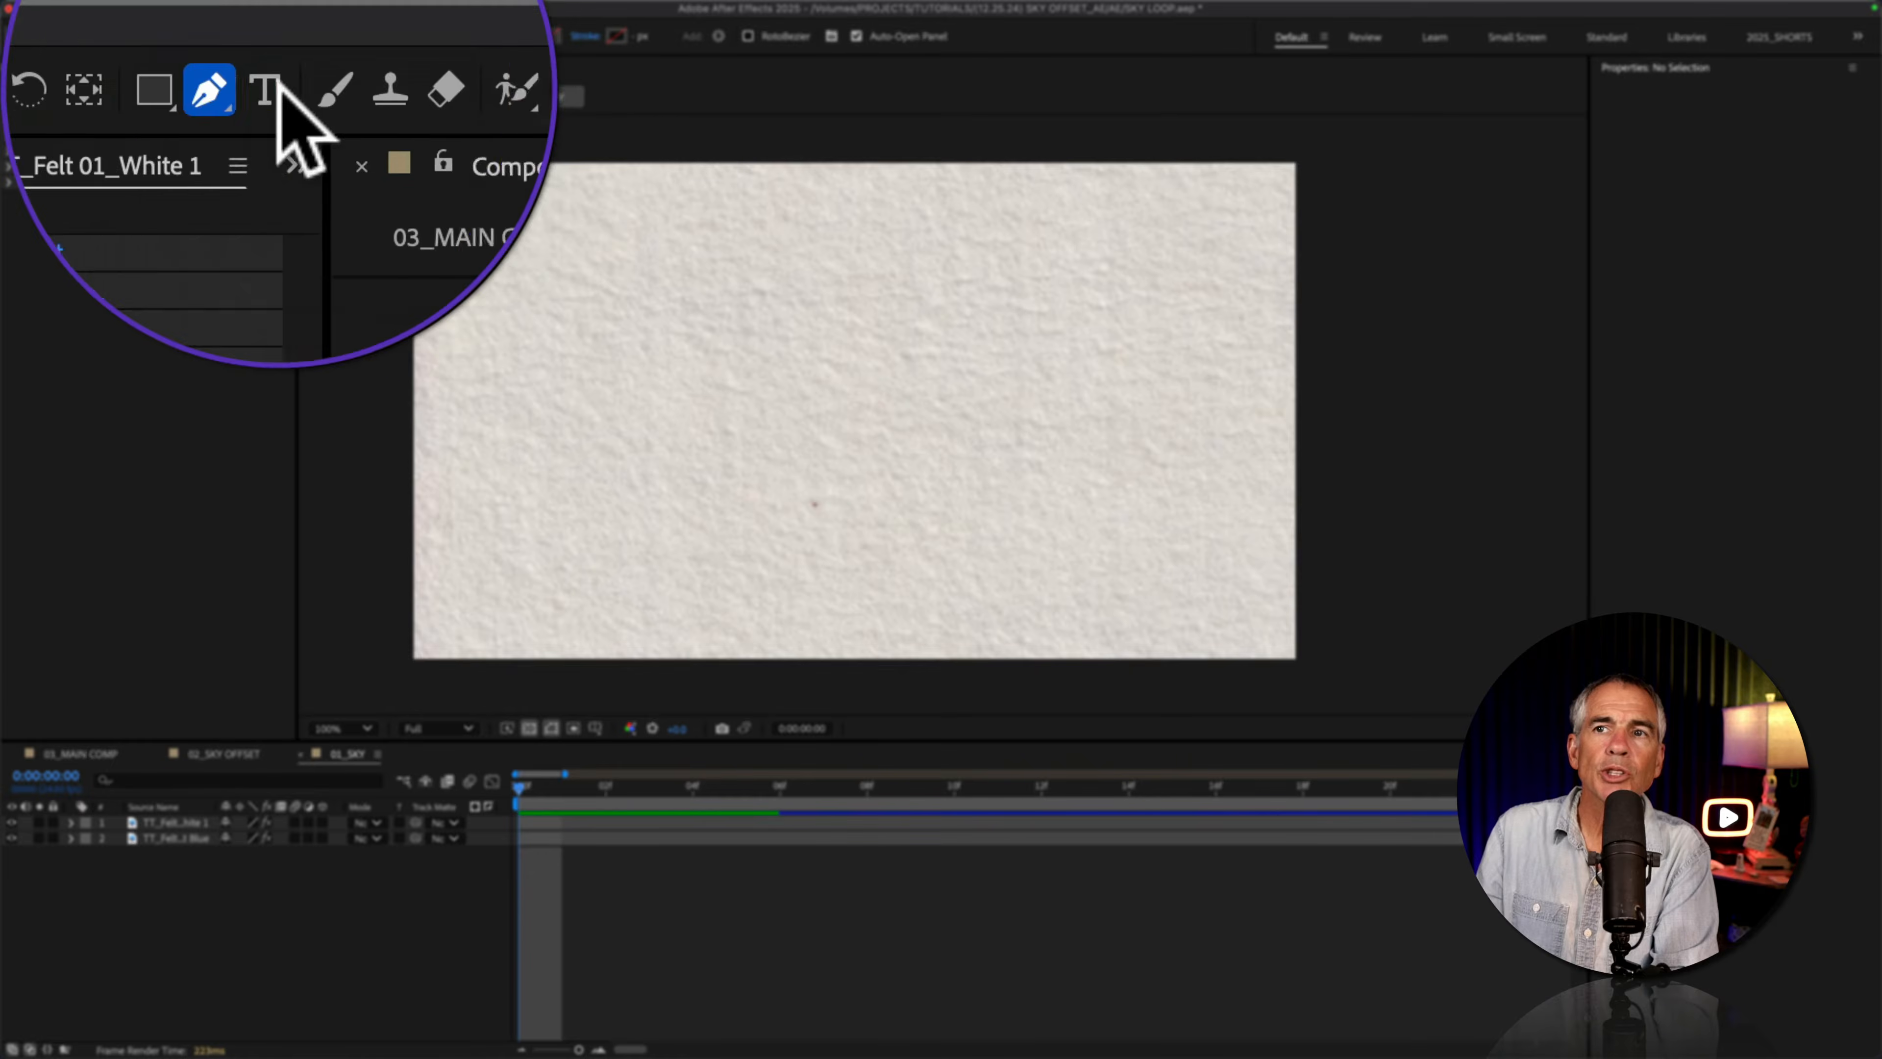
left_click_drag(249, 35, 360, 37)
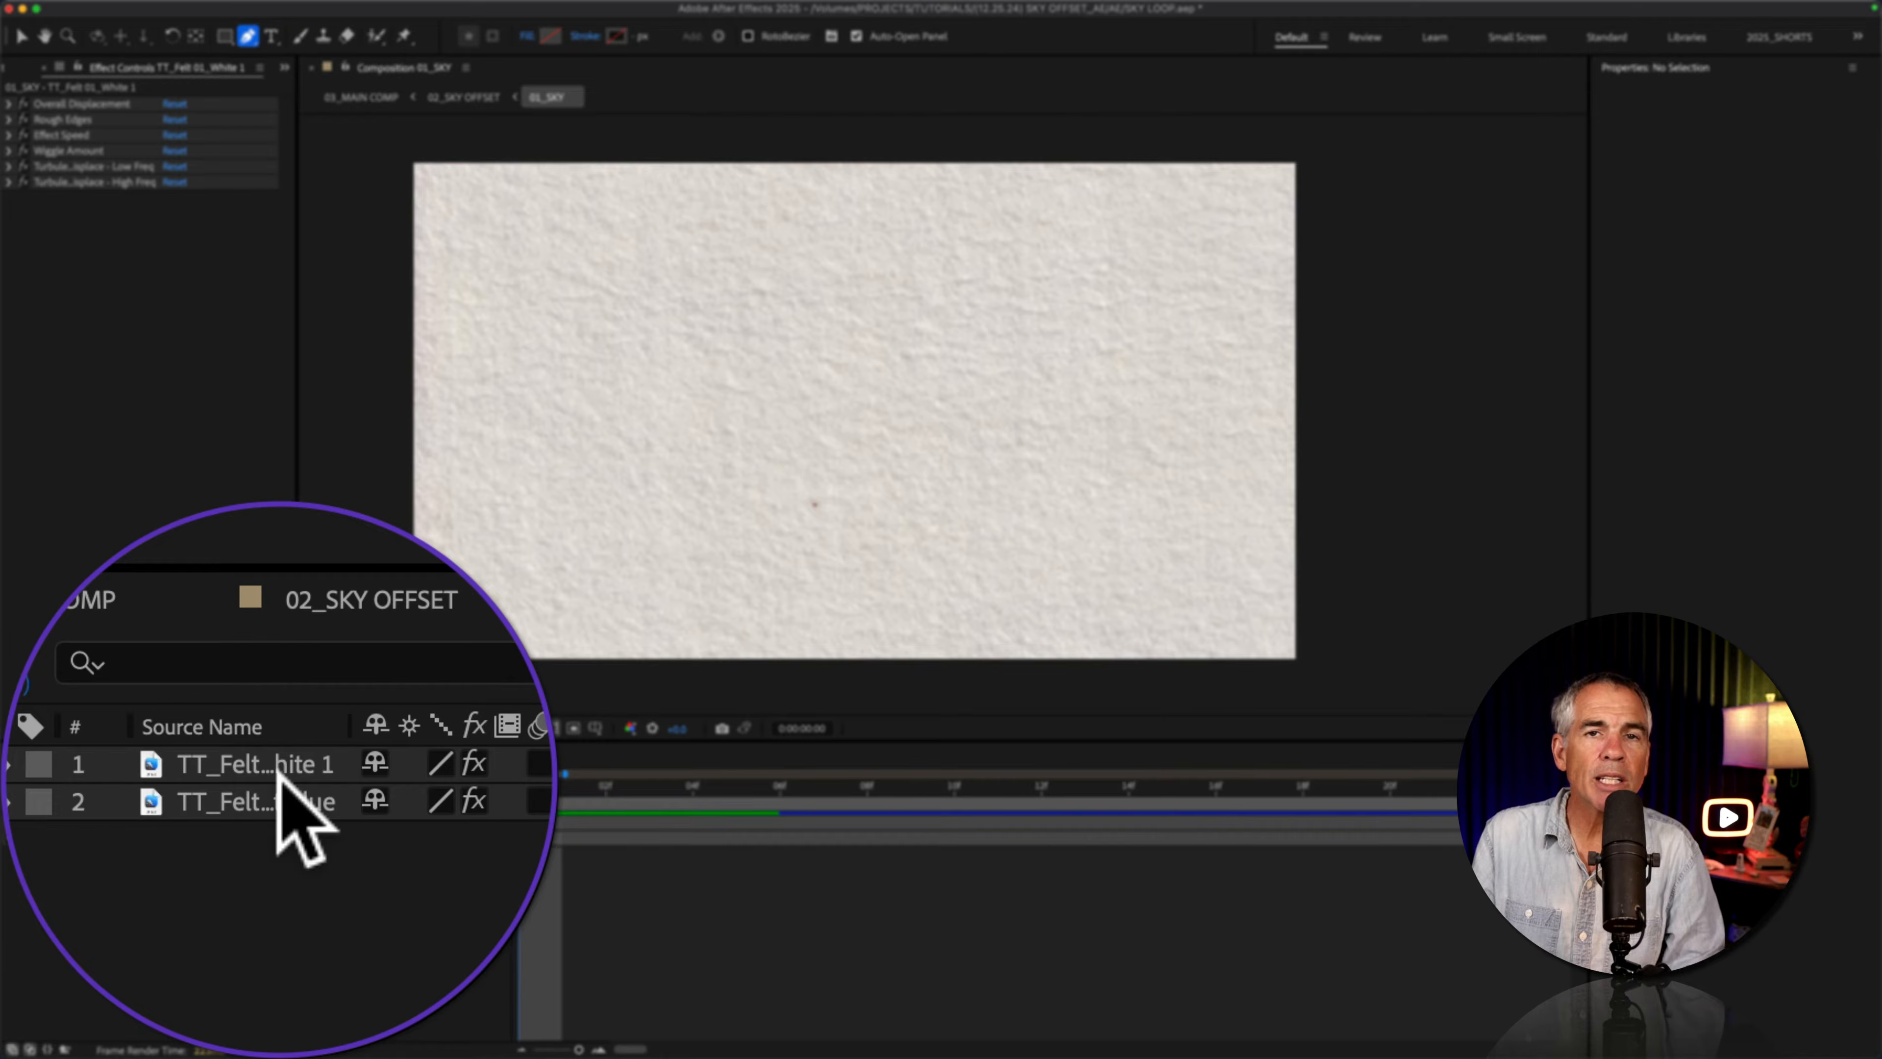
Step: Set the CLOUD 01, CLOUD 02 and CLOUD 03 masks of the white felt layer to Add mode
left_click(185, 823)
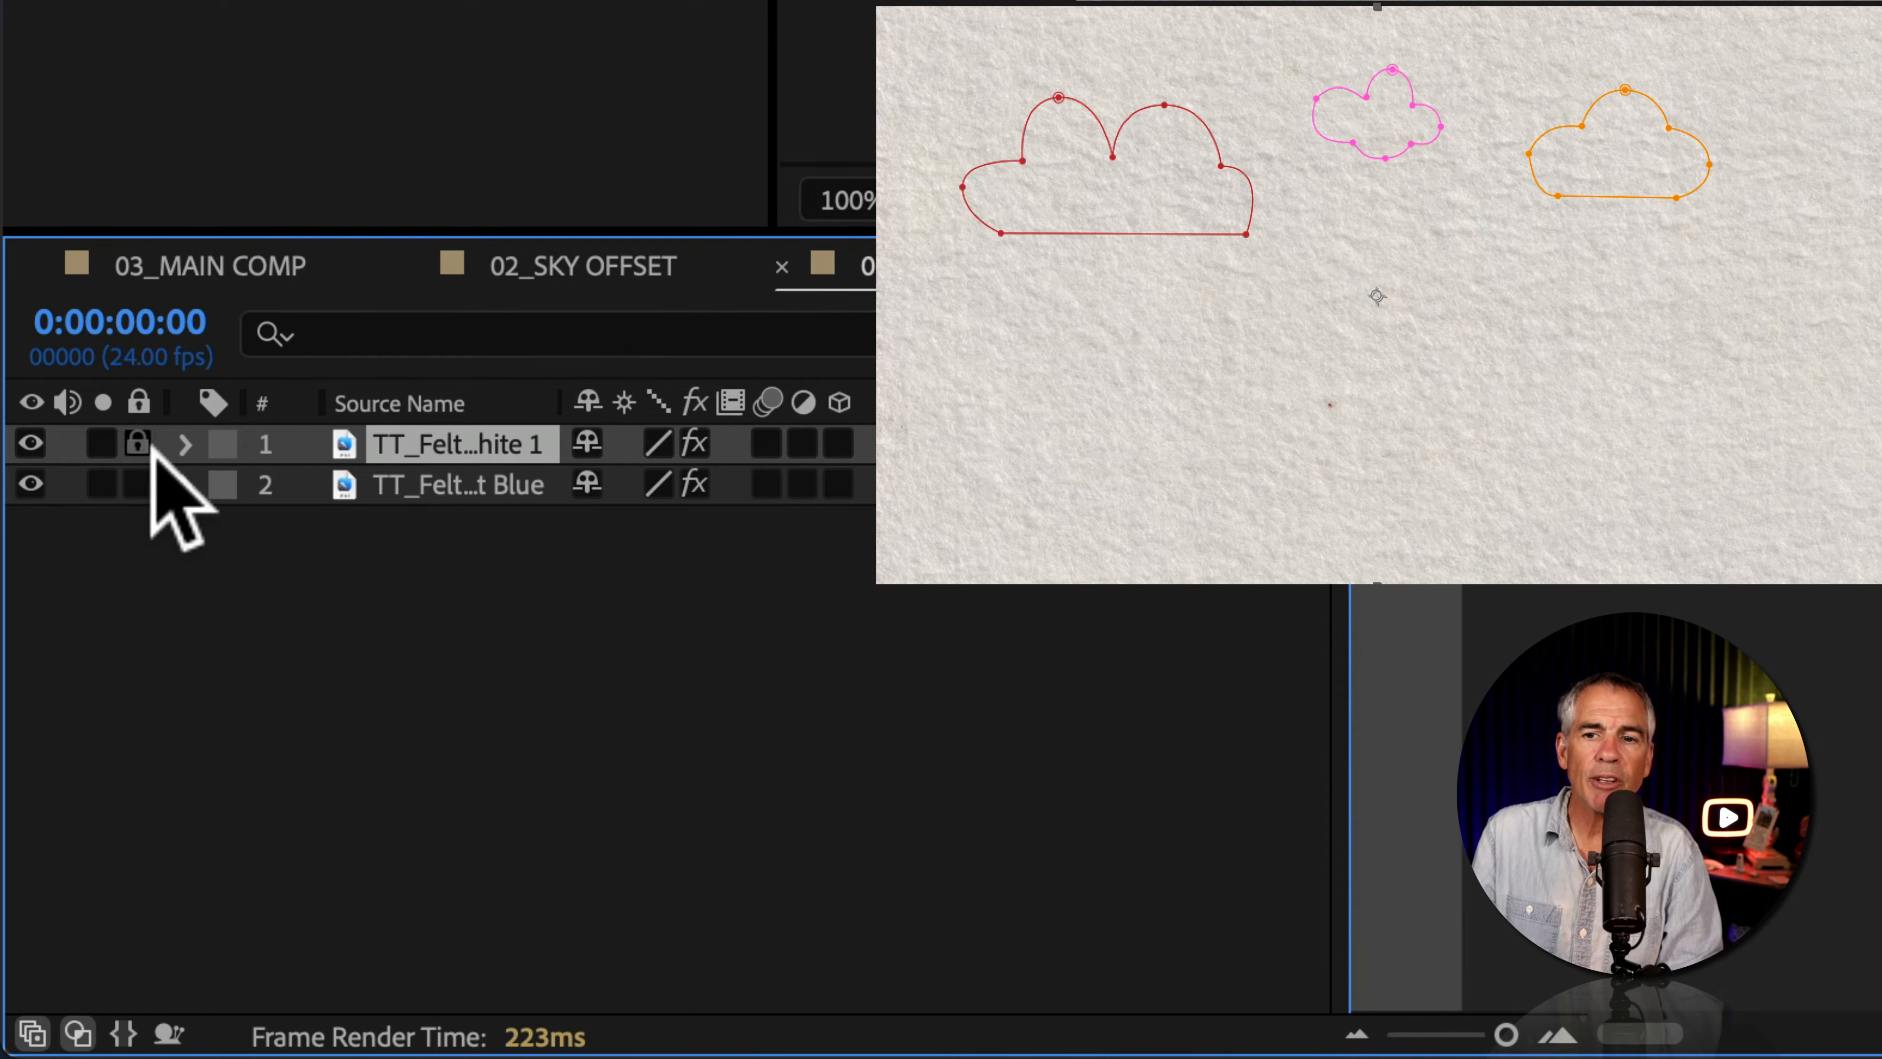
left_click(71, 822)
left_click(226, 486)
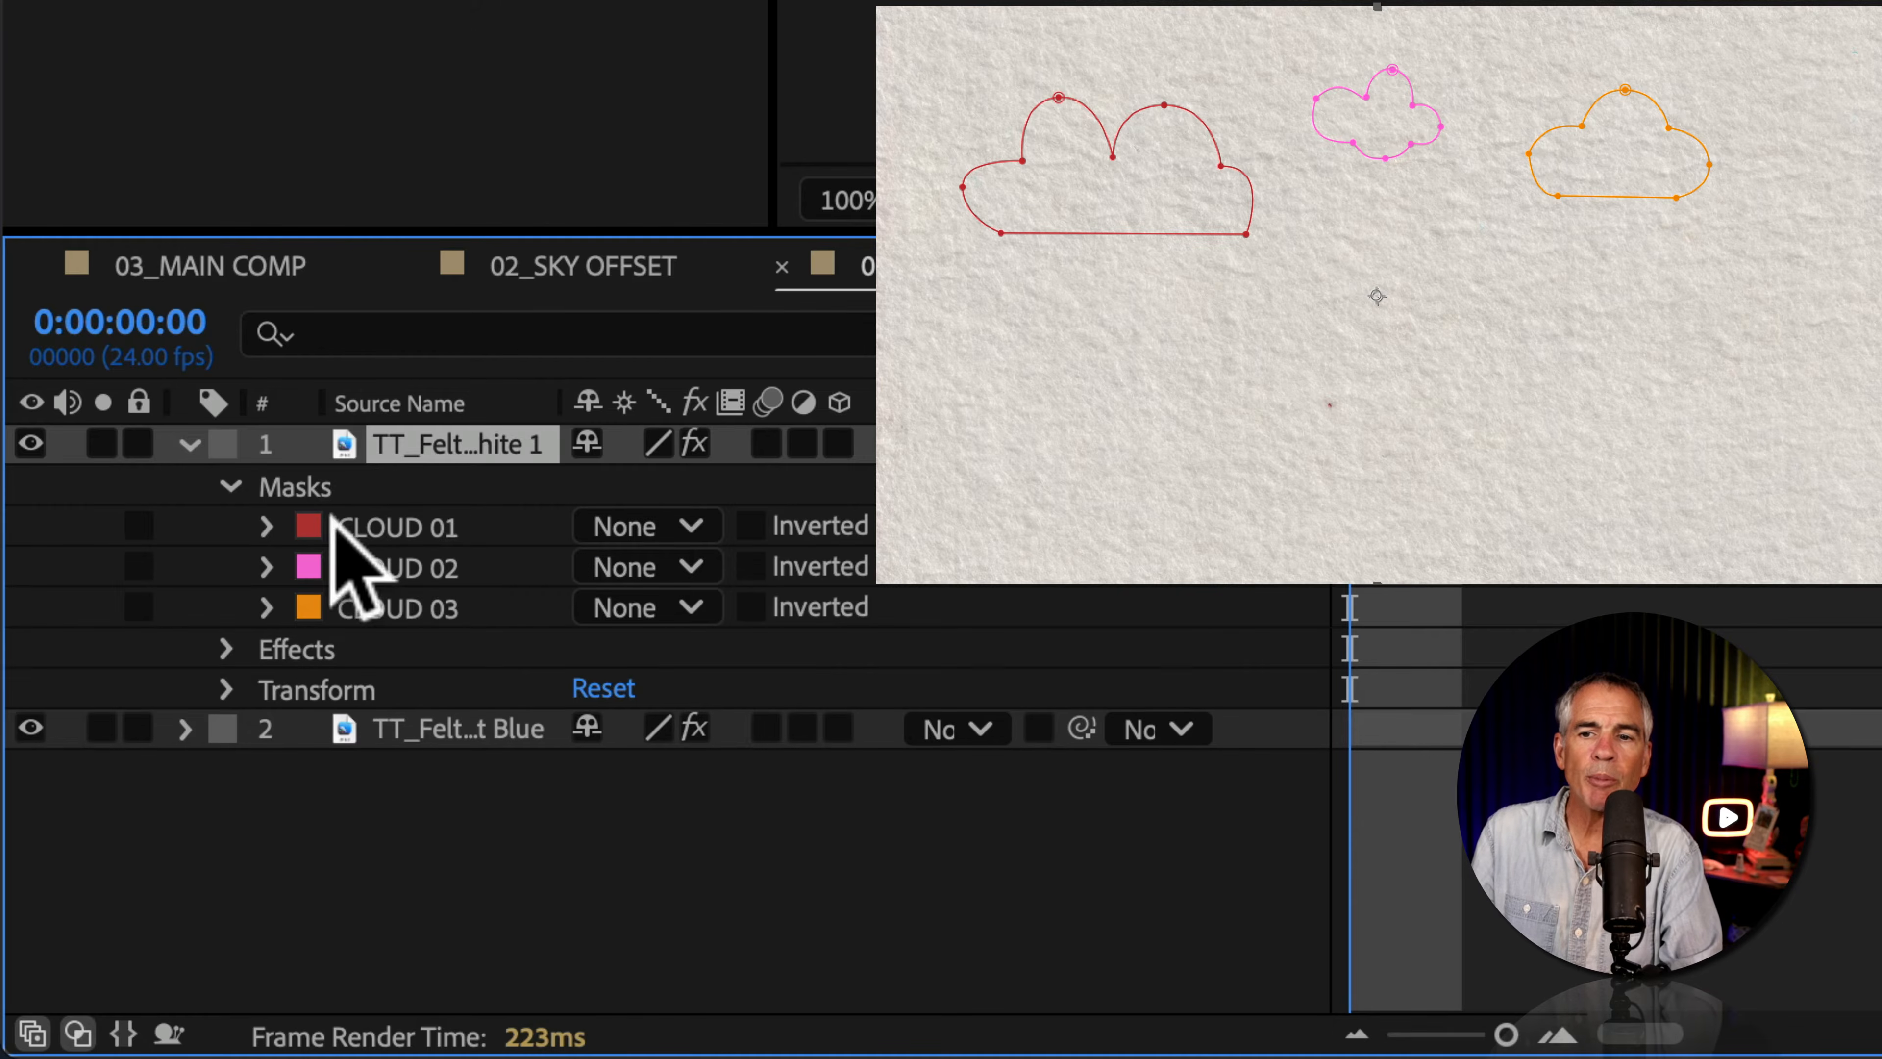
left_click(371, 527)
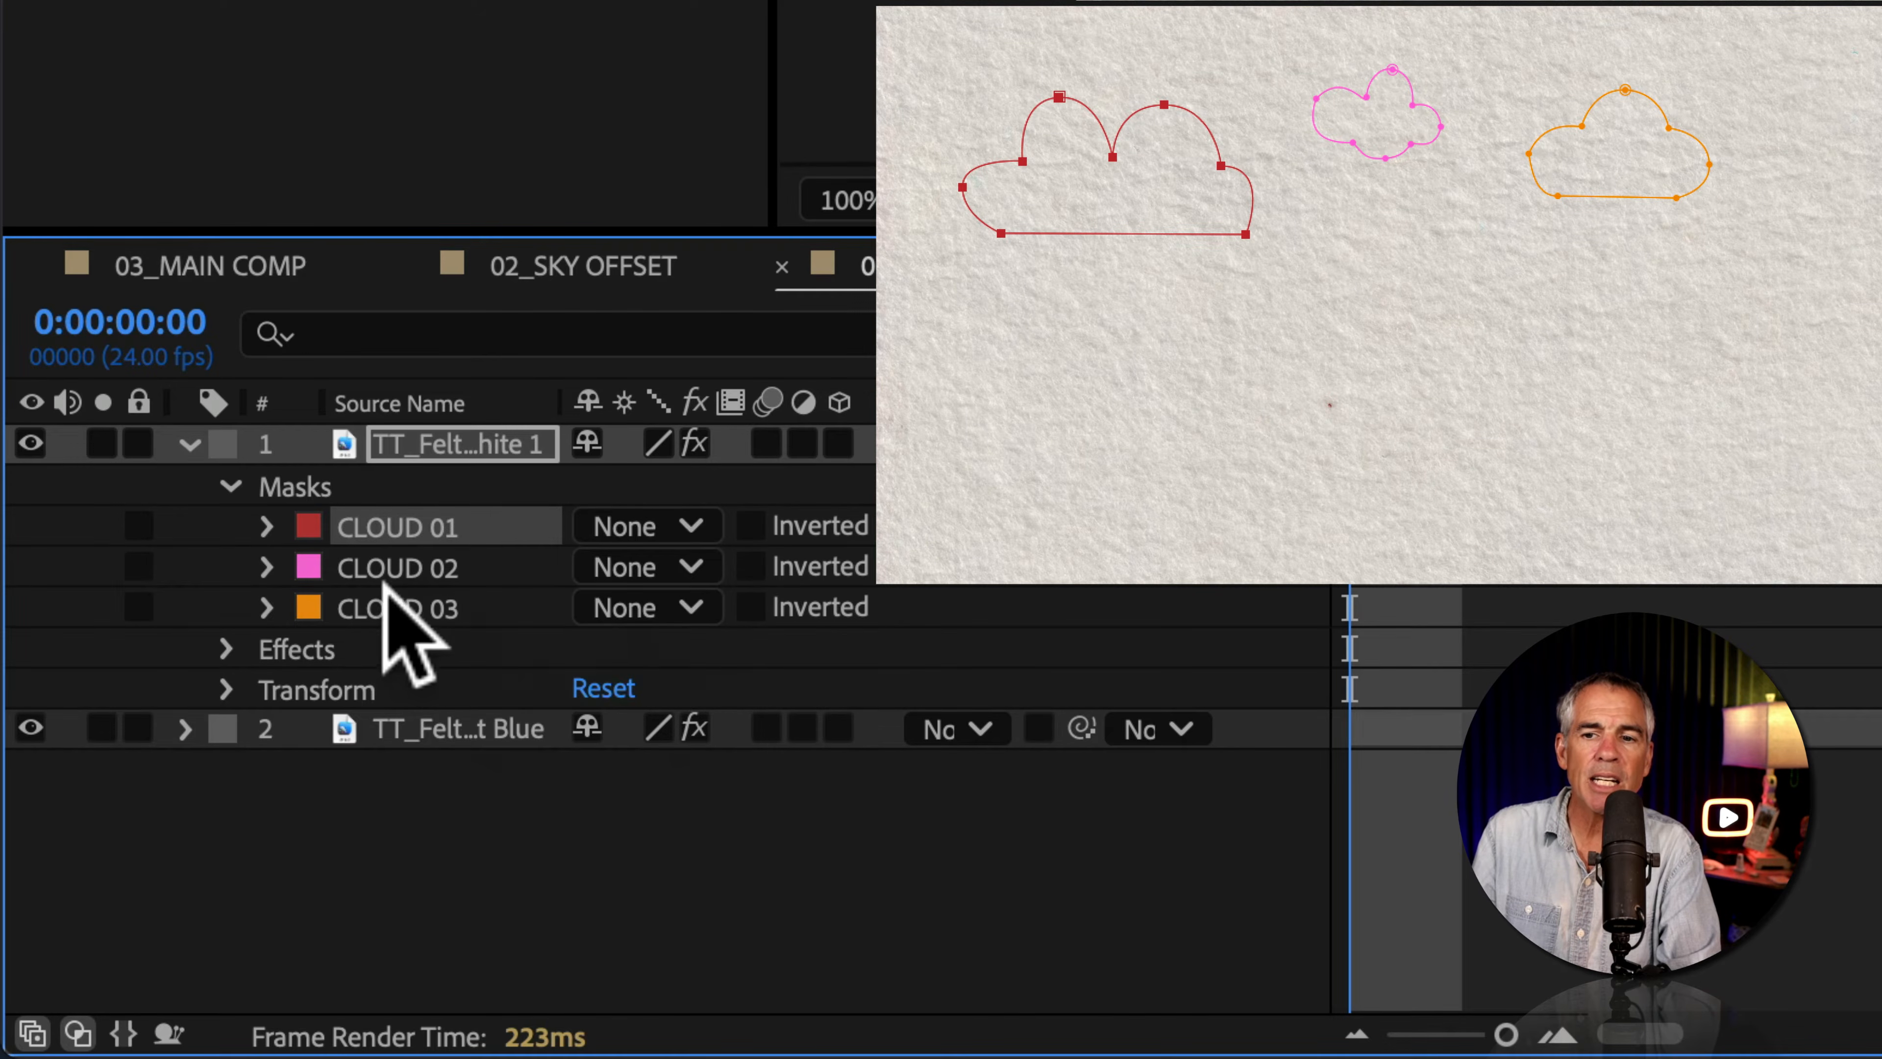
left_click(395, 607, "shift")
left_click(675, 526)
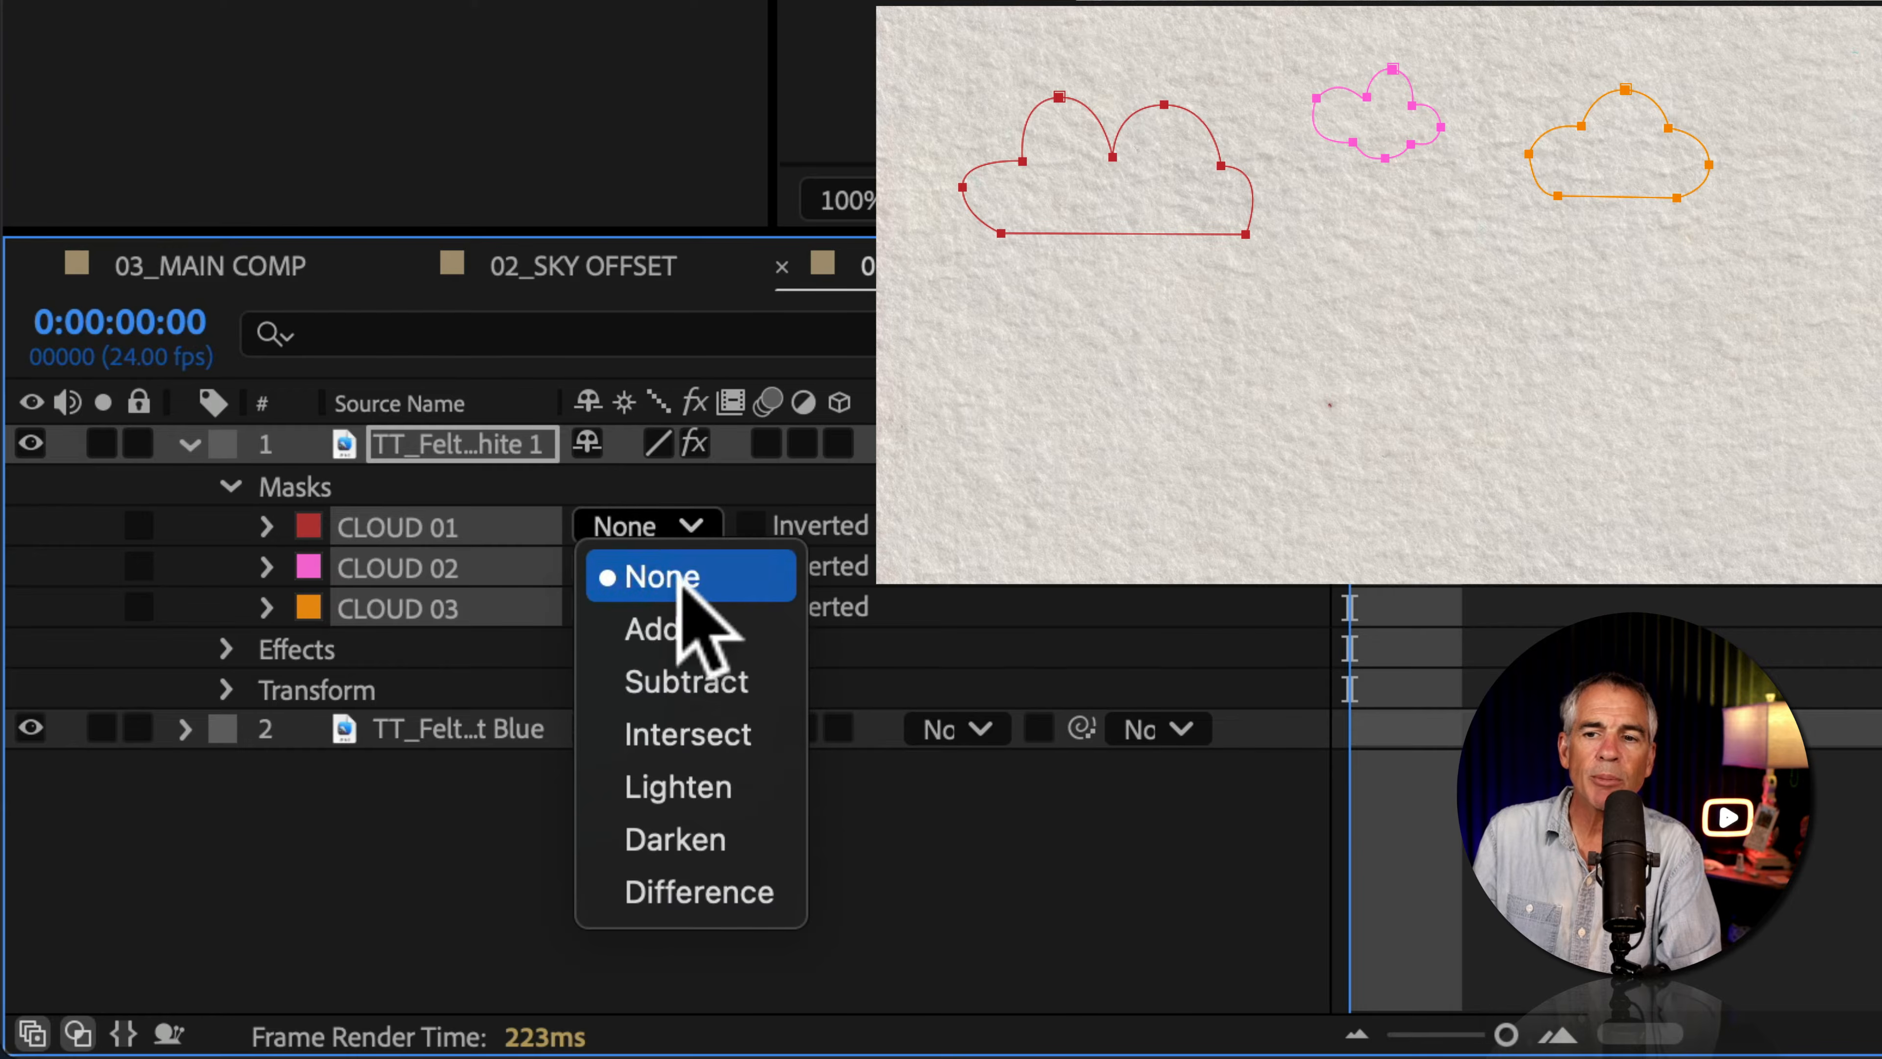
left_click(670, 626)
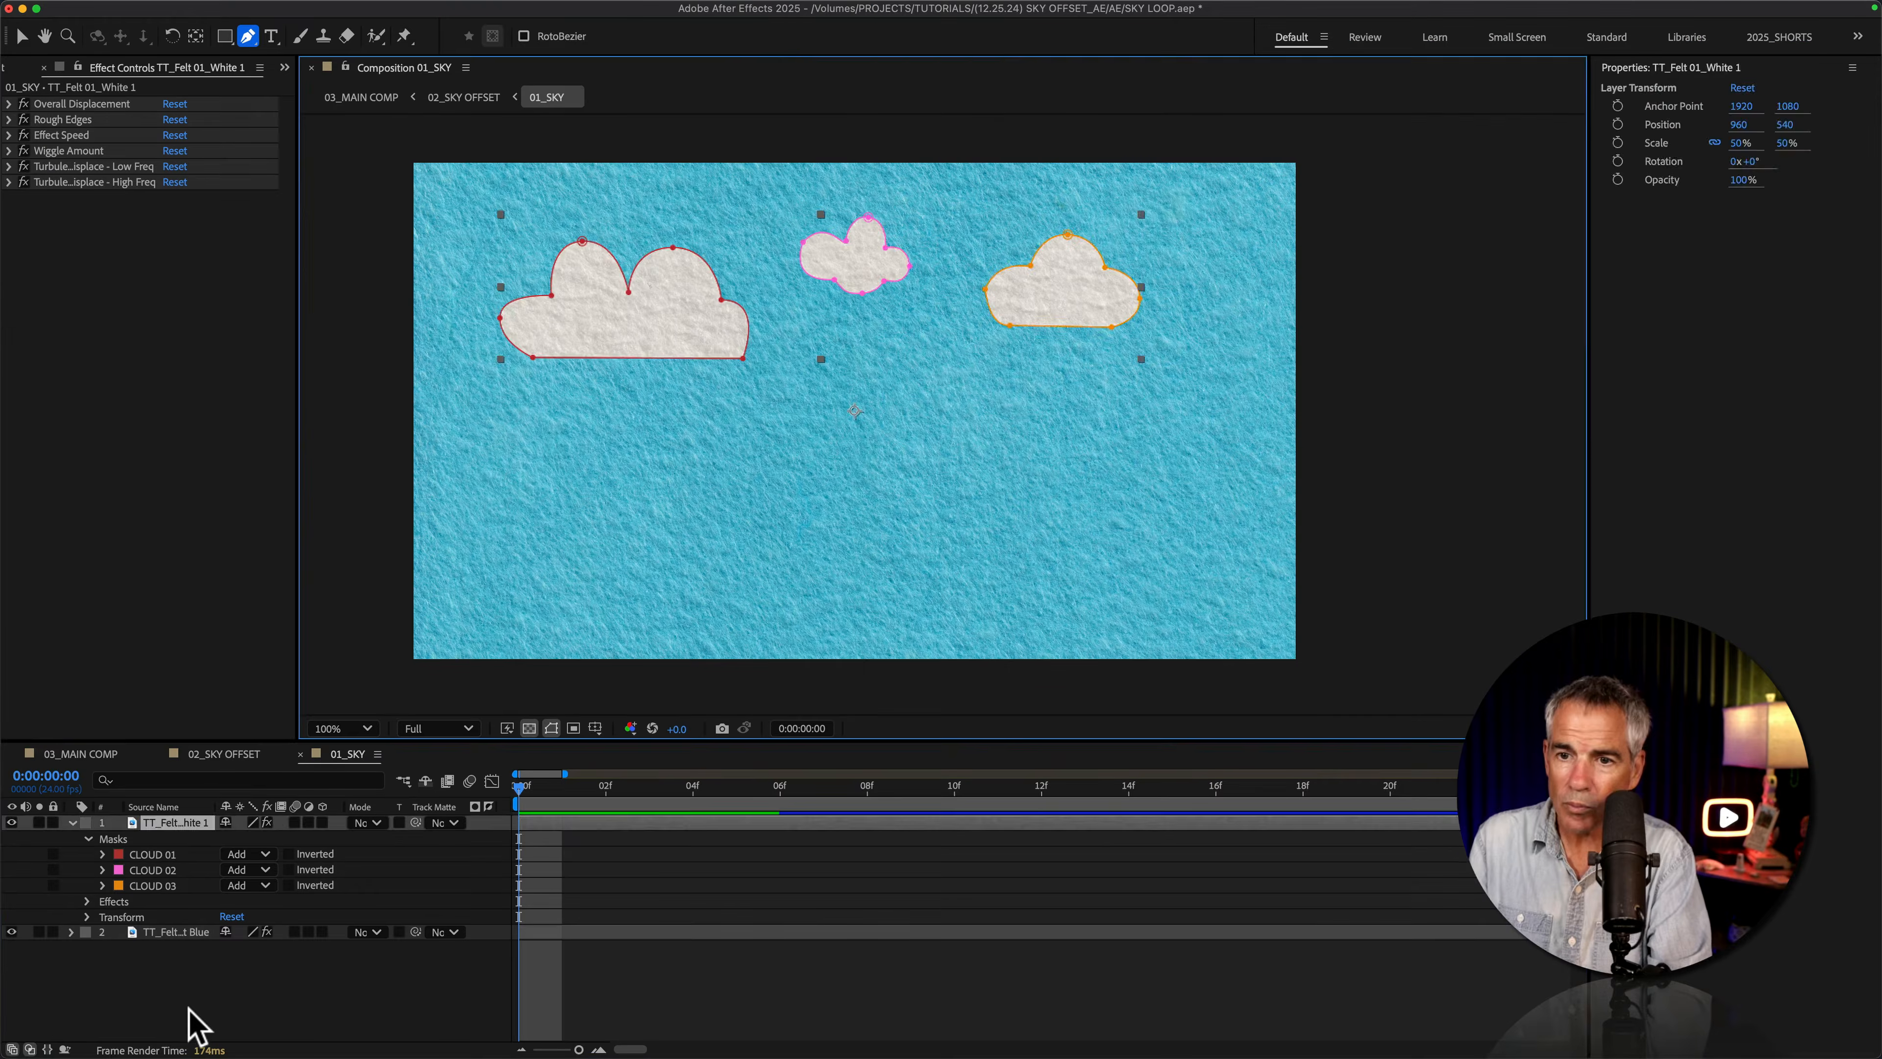
left_click(187, 1003)
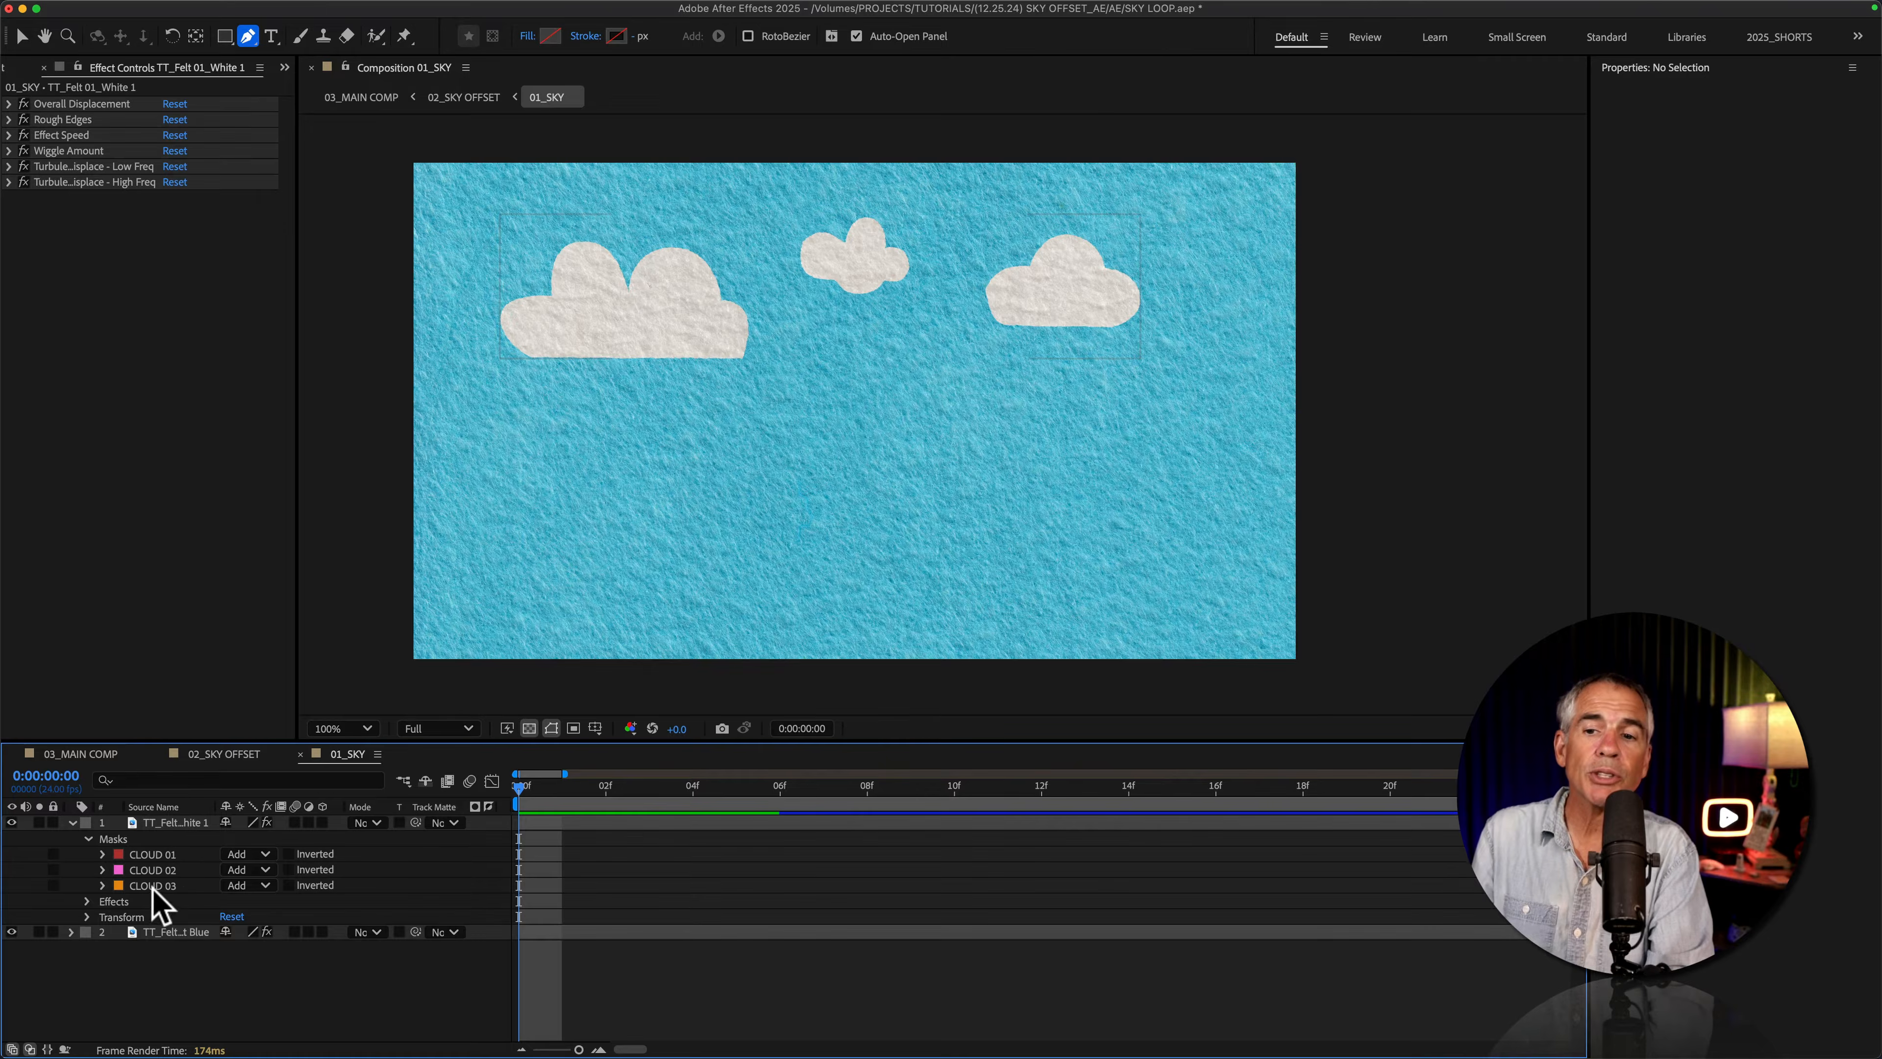
Step: Draw an additional curved mask path on the white felt layer with the Pen tool, below the three existing clouds
left_click(154, 854)
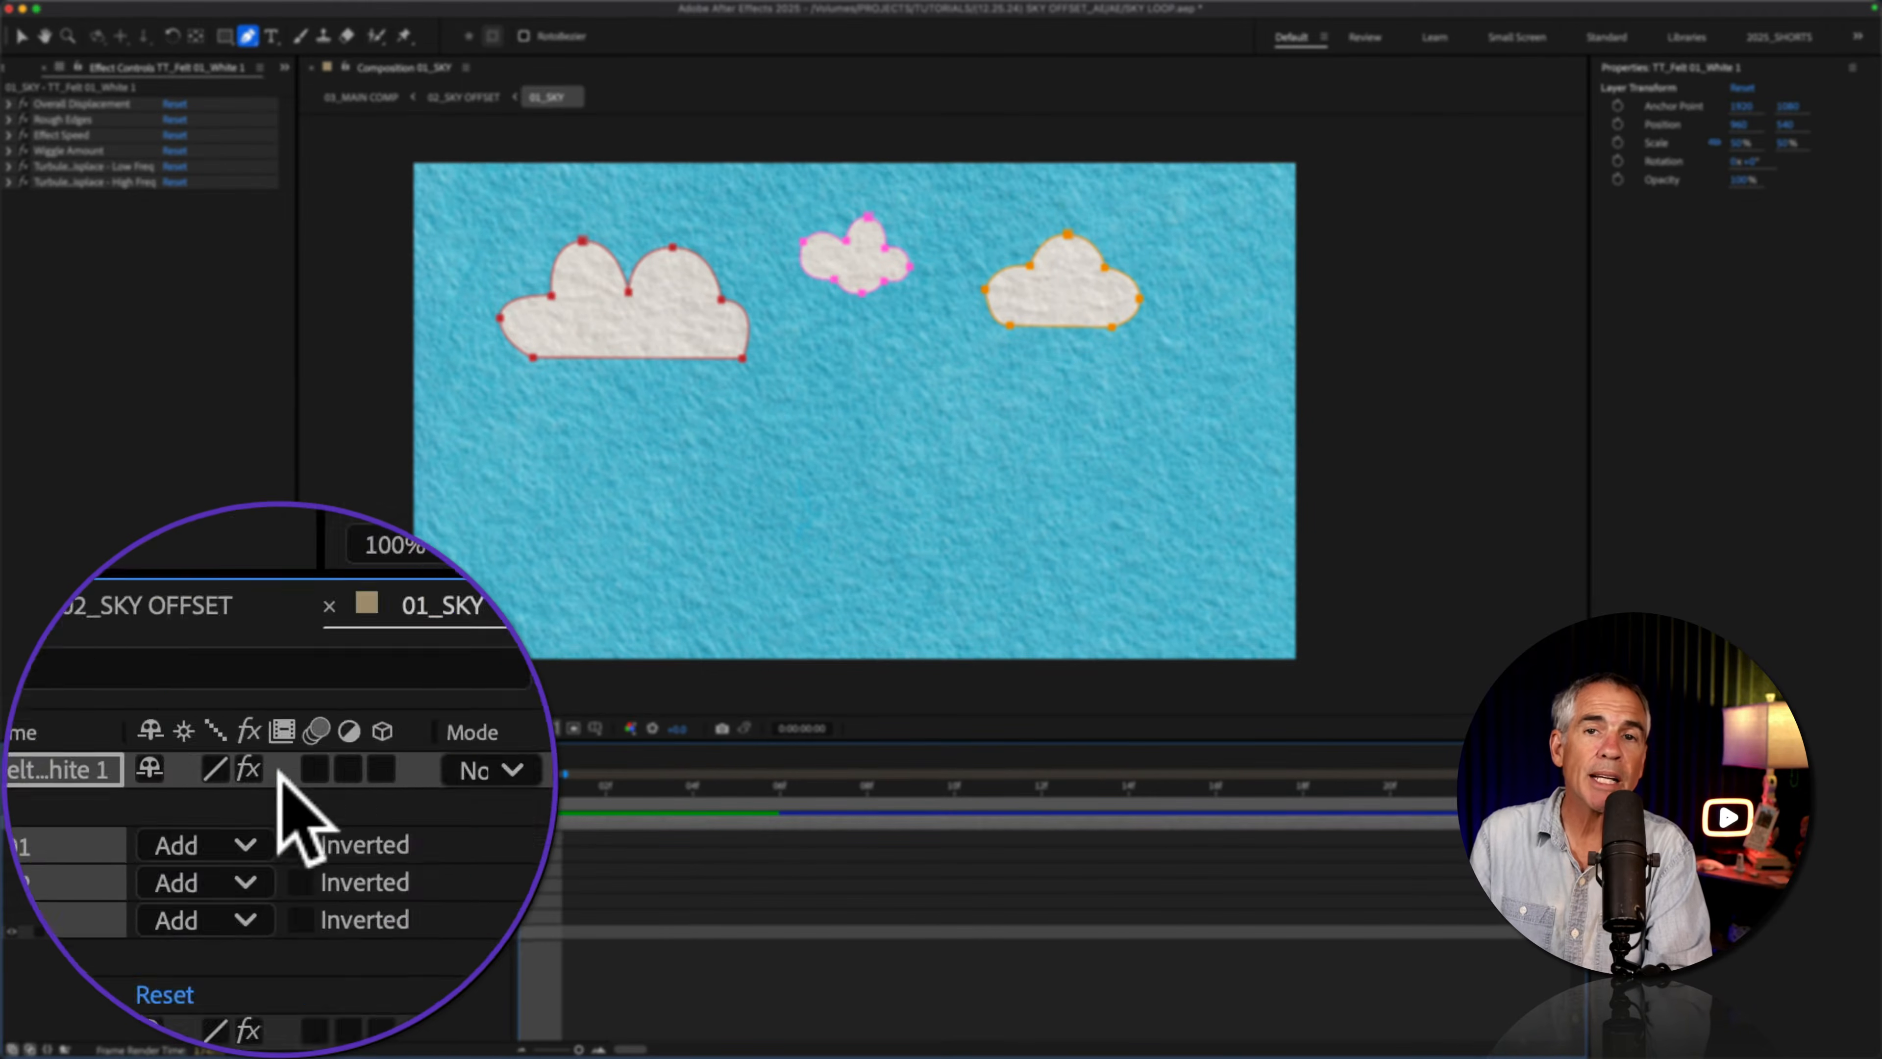
left_click(278, 863)
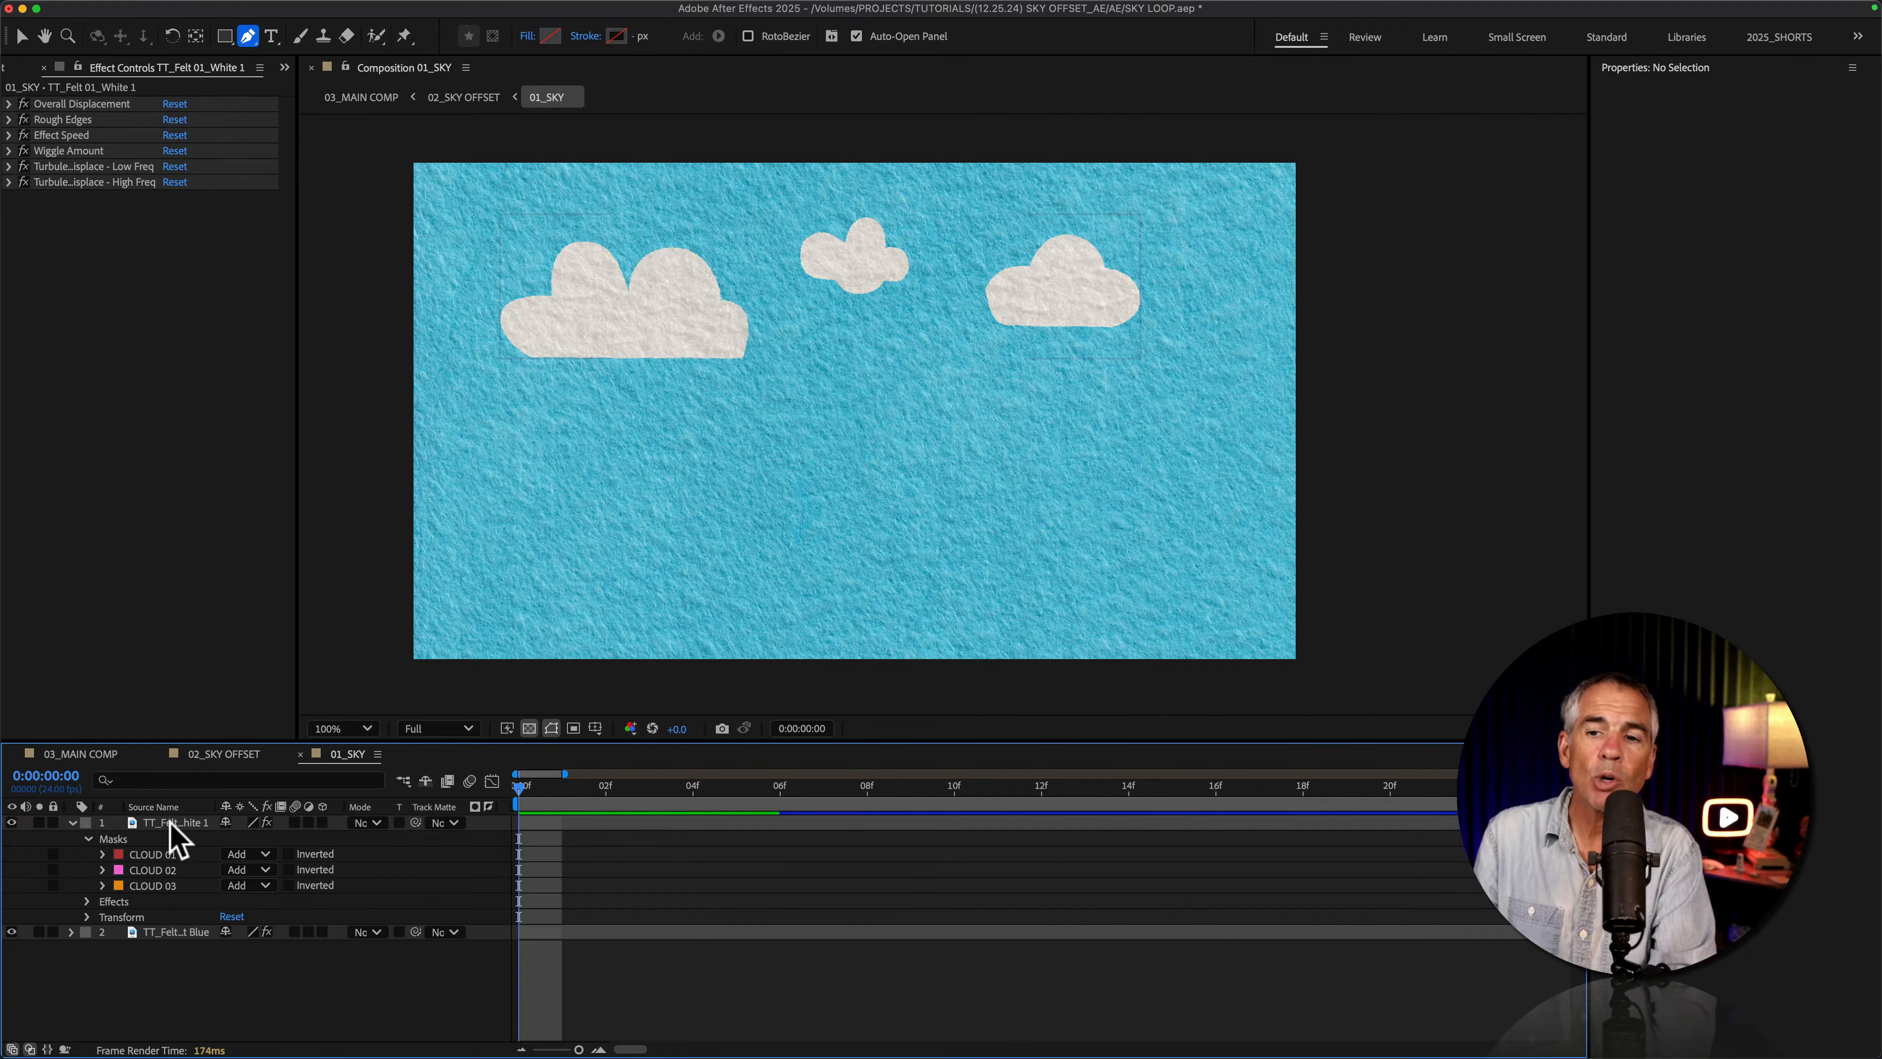
left_click(170, 823)
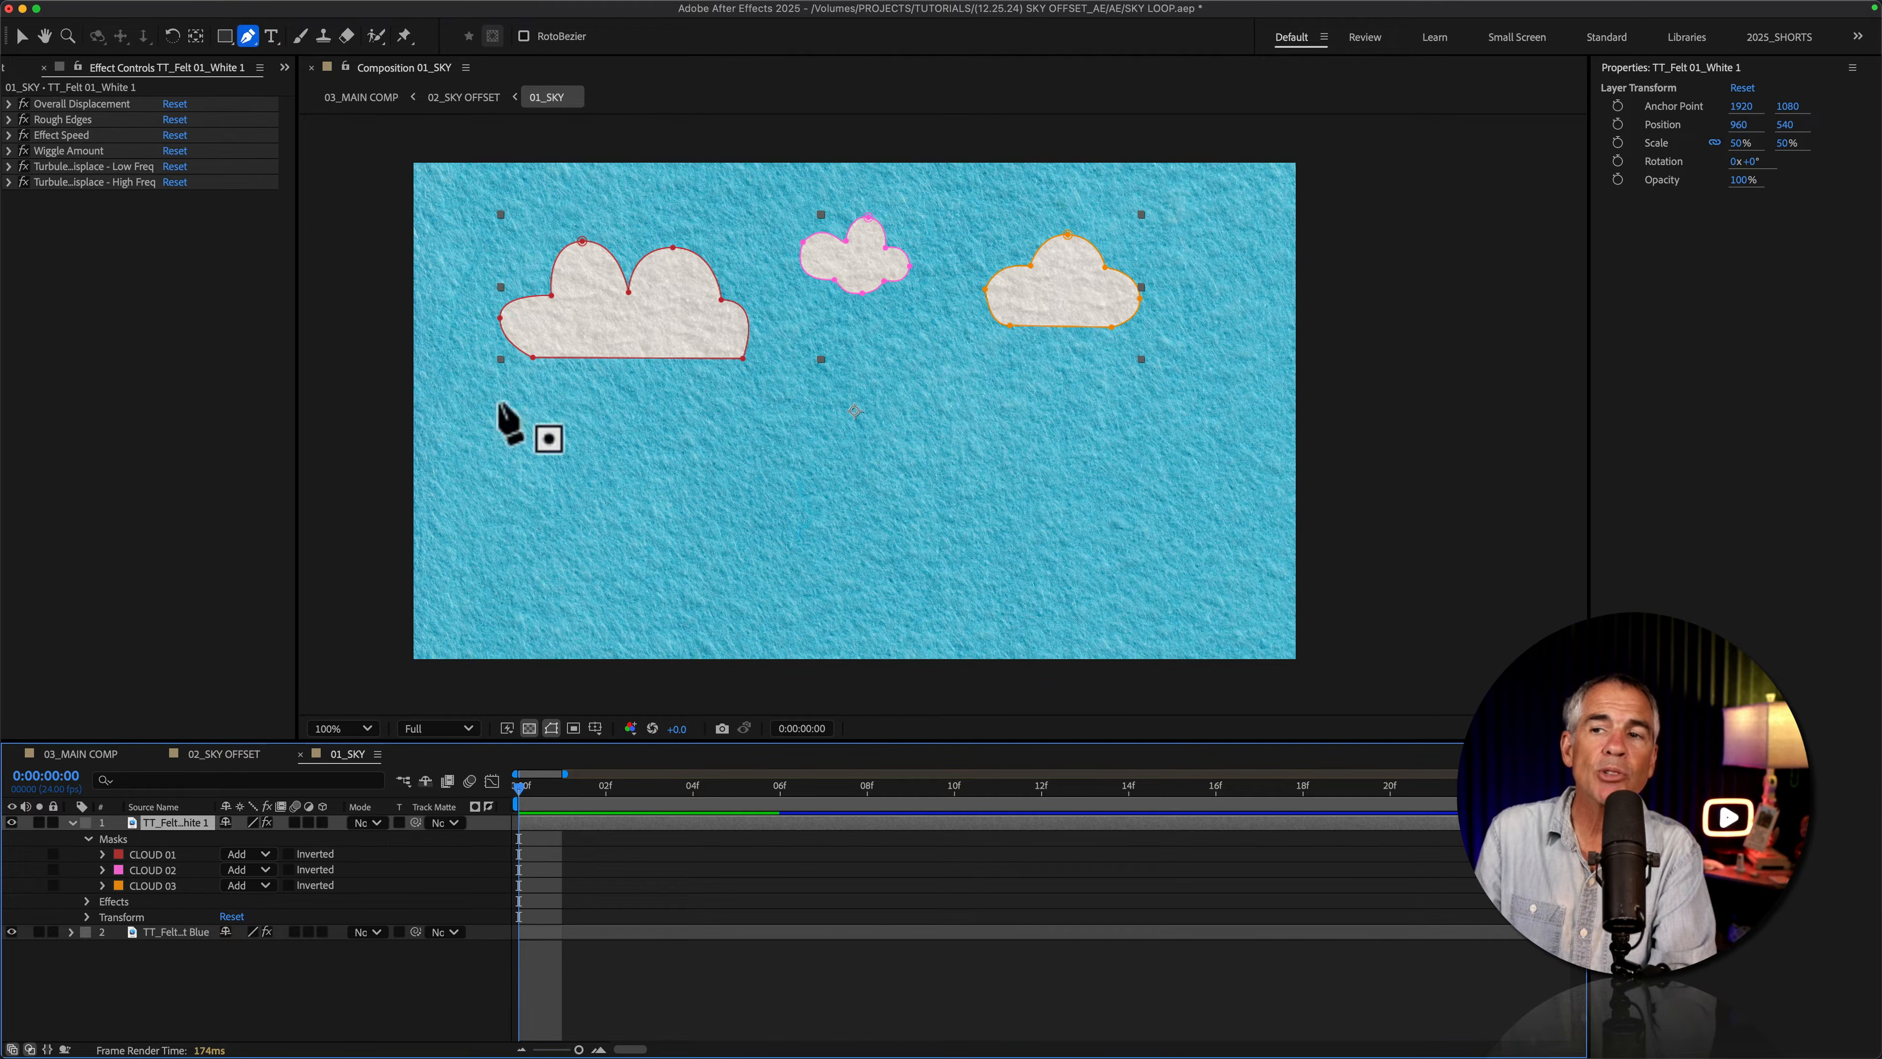
left_click(711, 532)
left_click(886, 495)
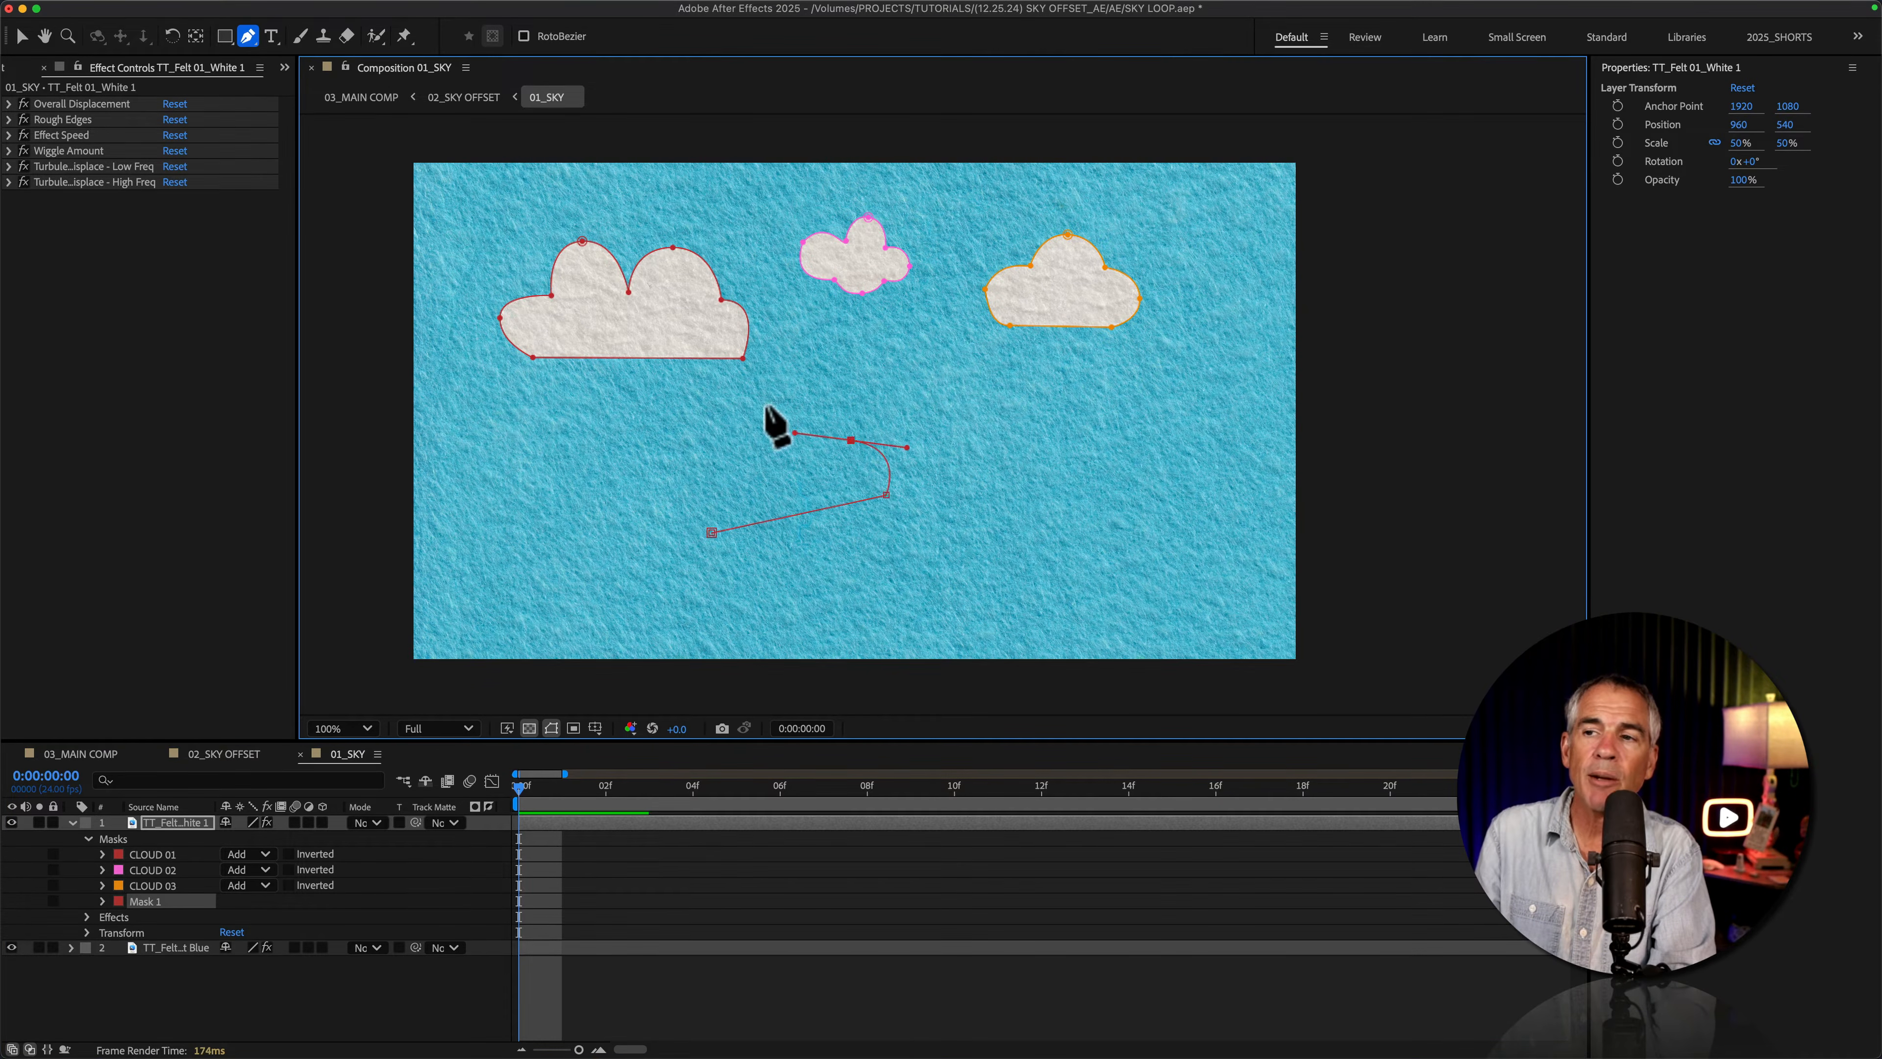
left_click(749, 393)
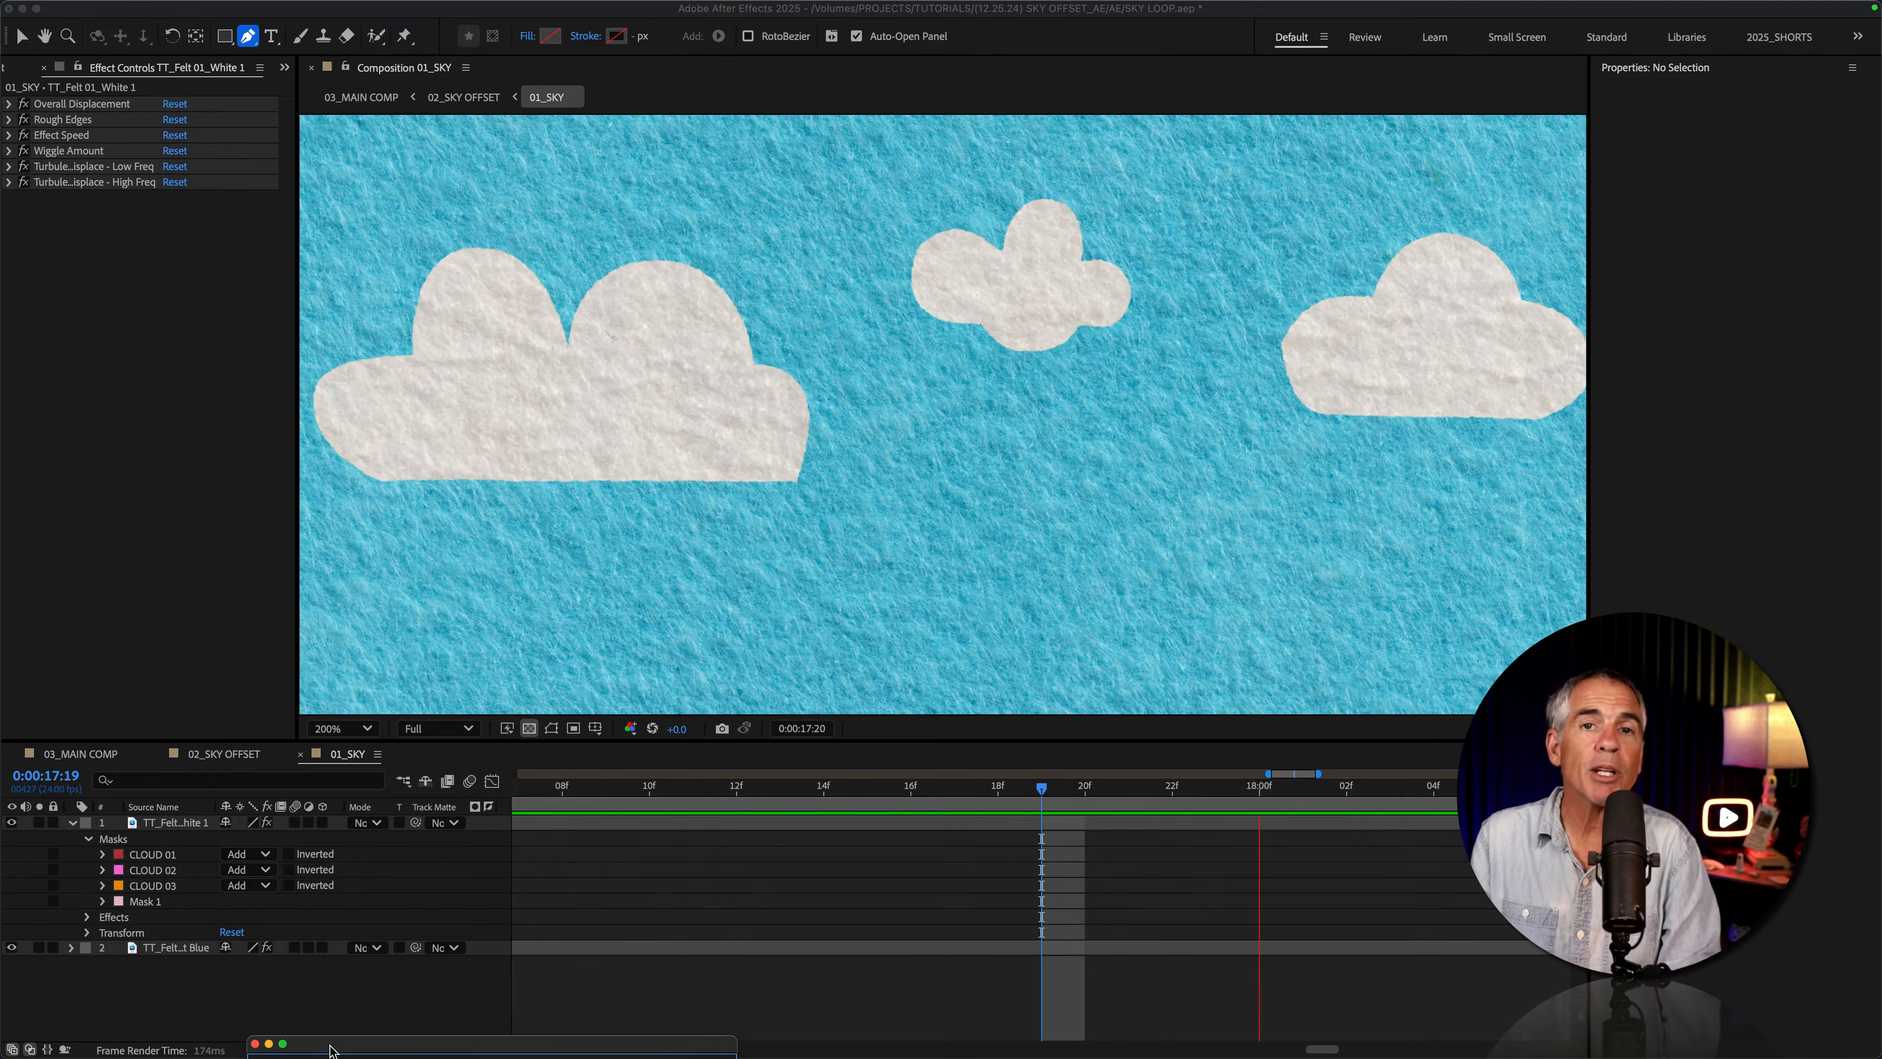
Step: Look up the Hand Drawn Effect preset by searching for "hand drawn" and select the white felt layer
mouse_move(330, 1049)
left_mouse_down()
mouse_move(420, 349)
mouse_move(400, 248)
left_mouse_up()
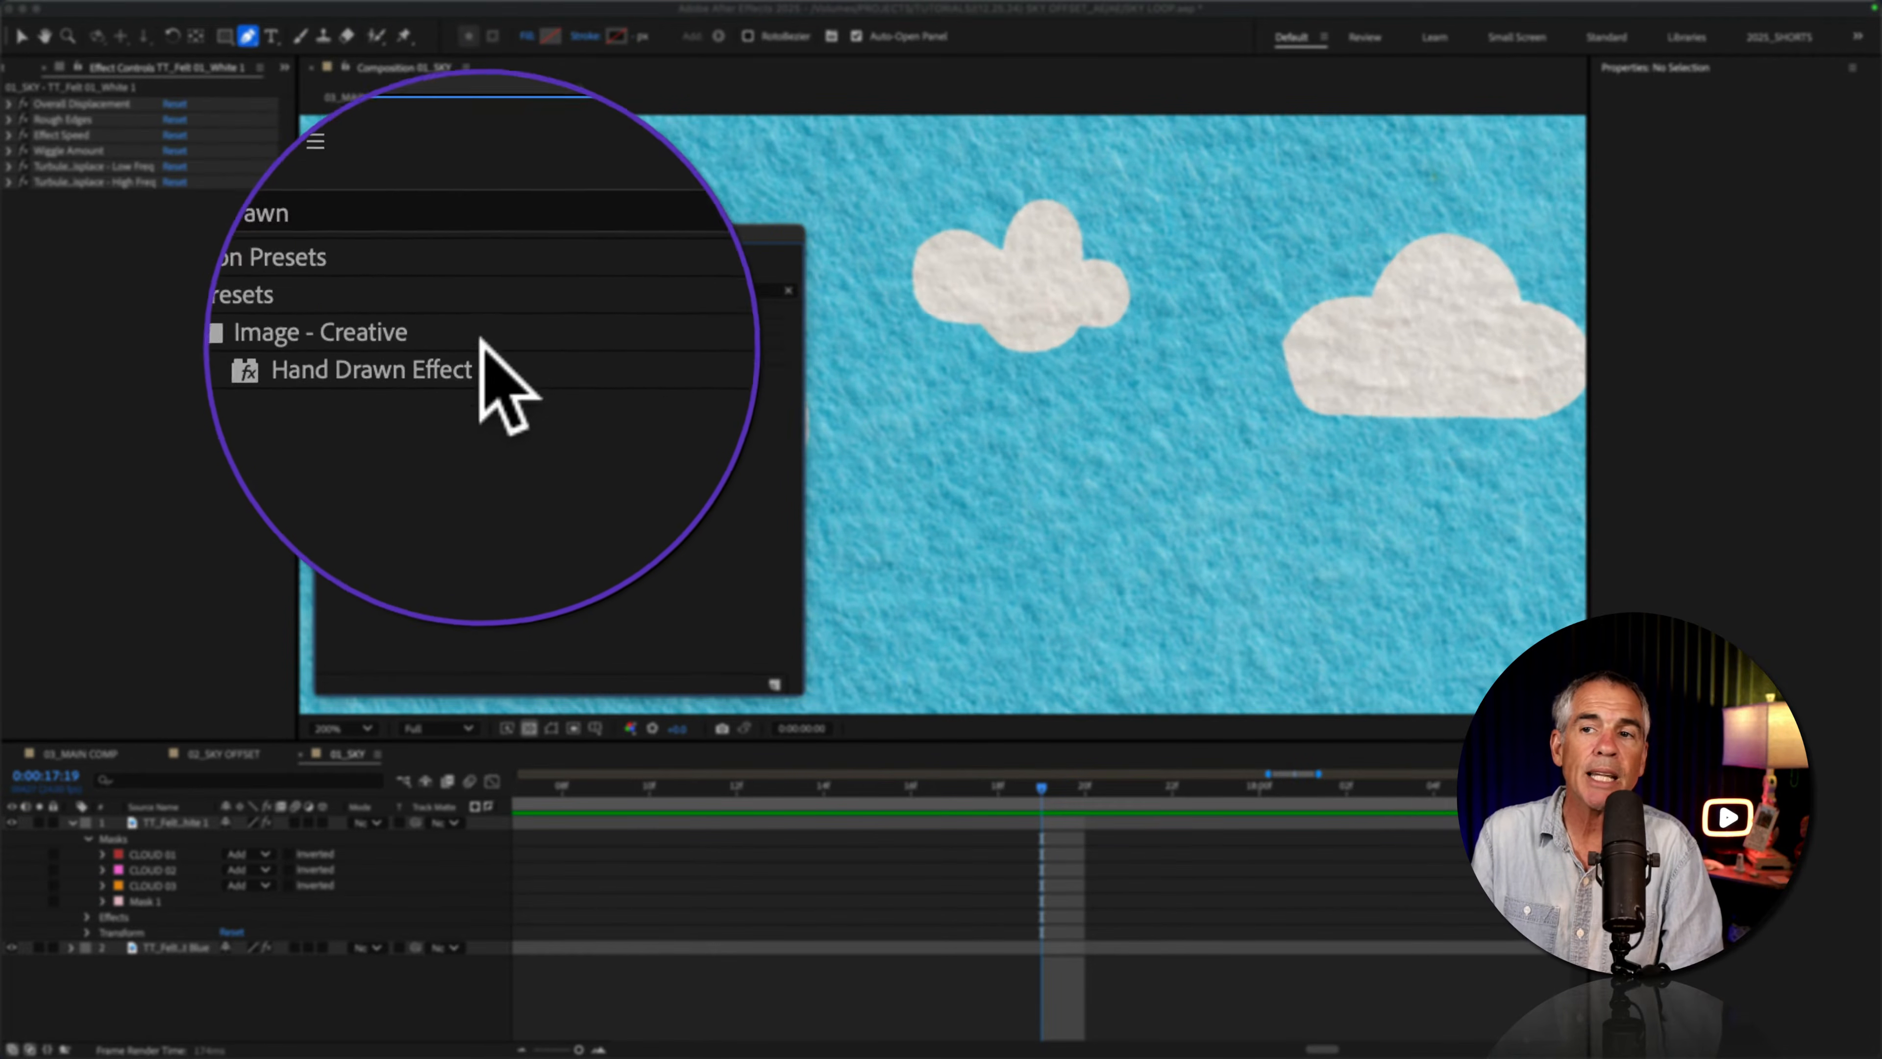
left_click_drag(487, 277, 437, 974)
left_click(194, 823)
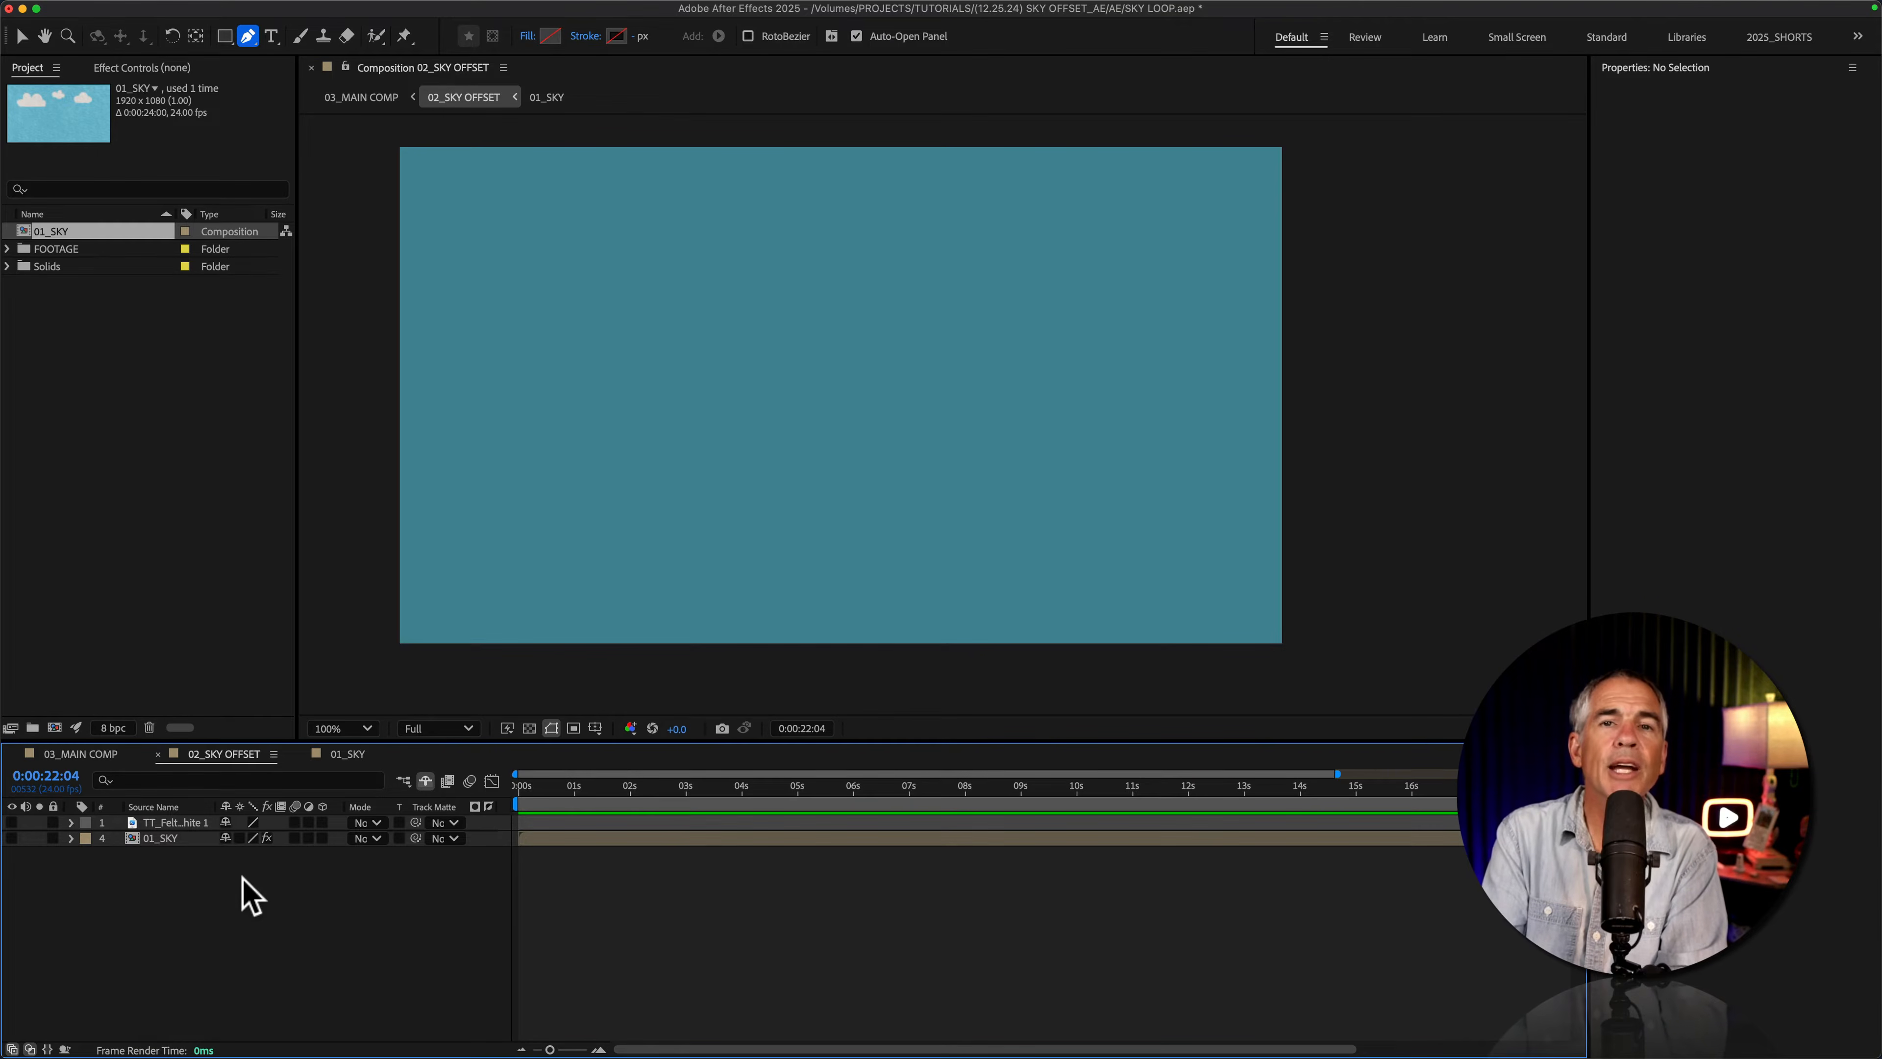
Step: Check the composition settings of 02_SKY OFFSET and place the 01_SKY composition into it
key("super+k")
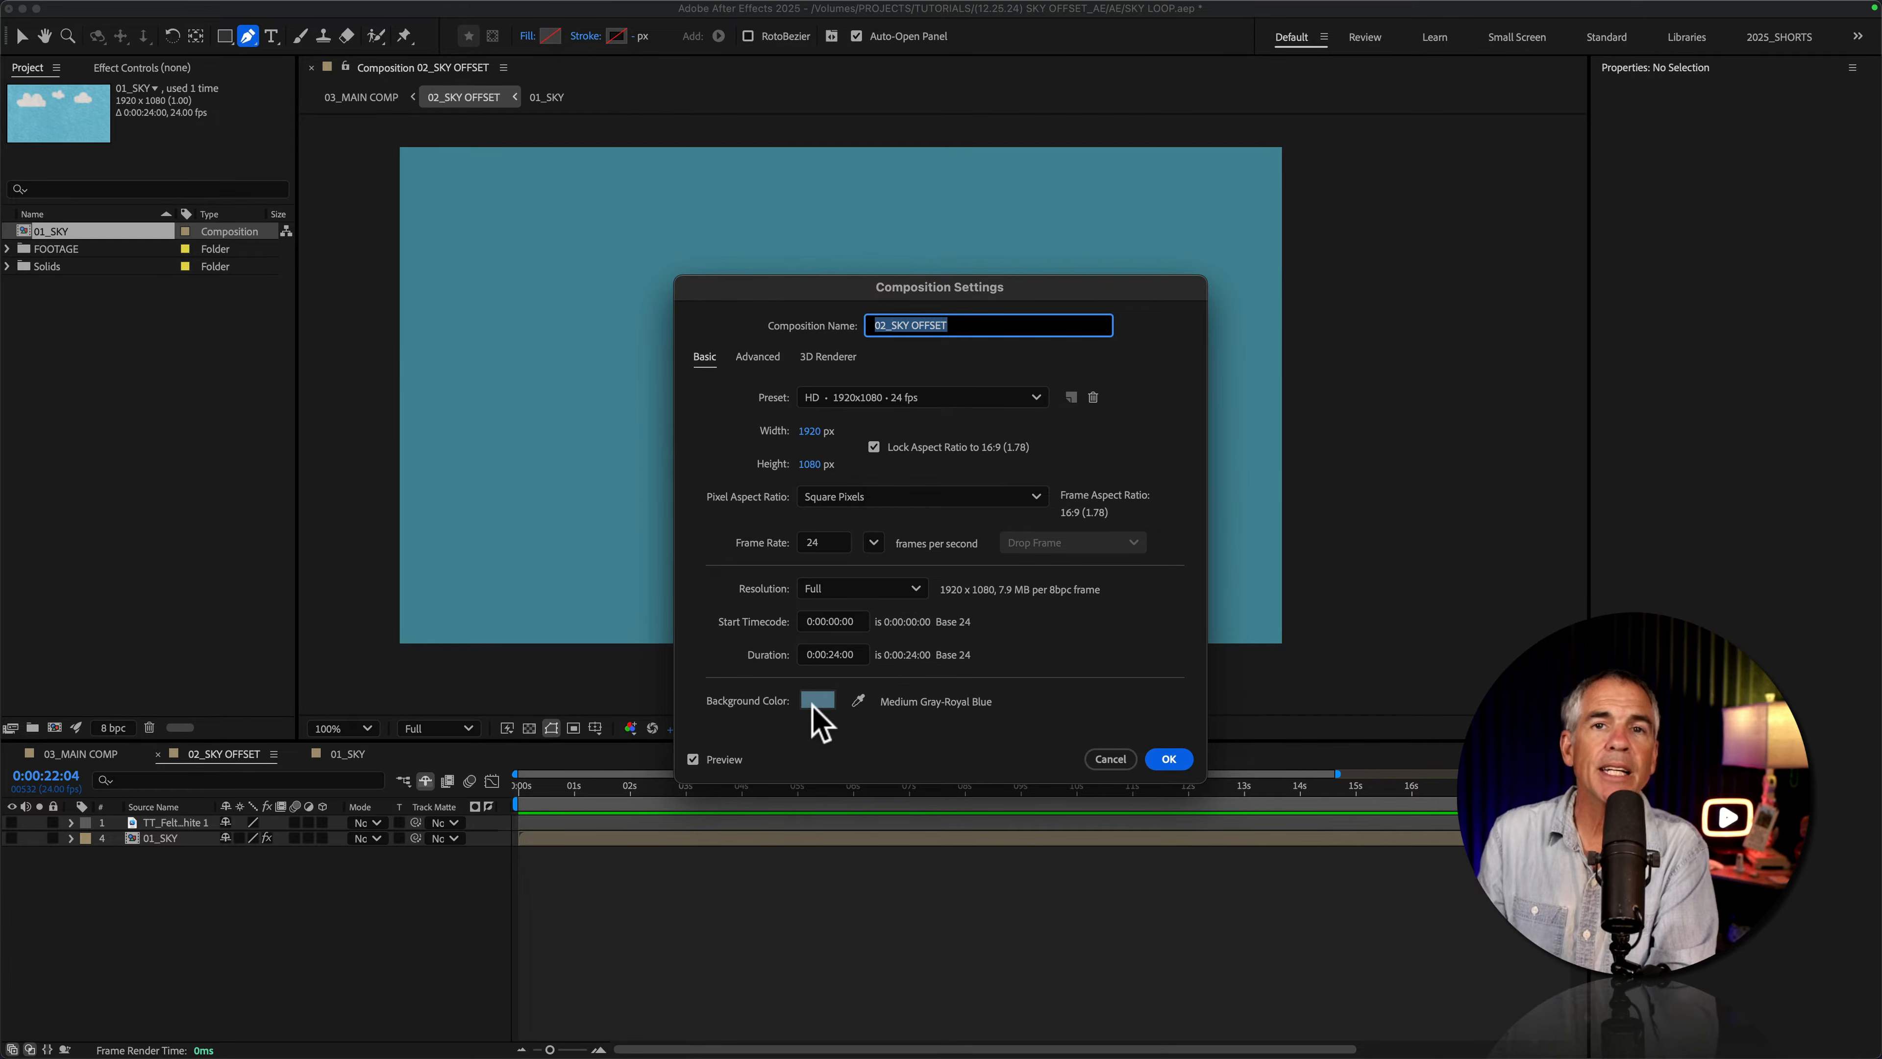
left_click(1109, 759)
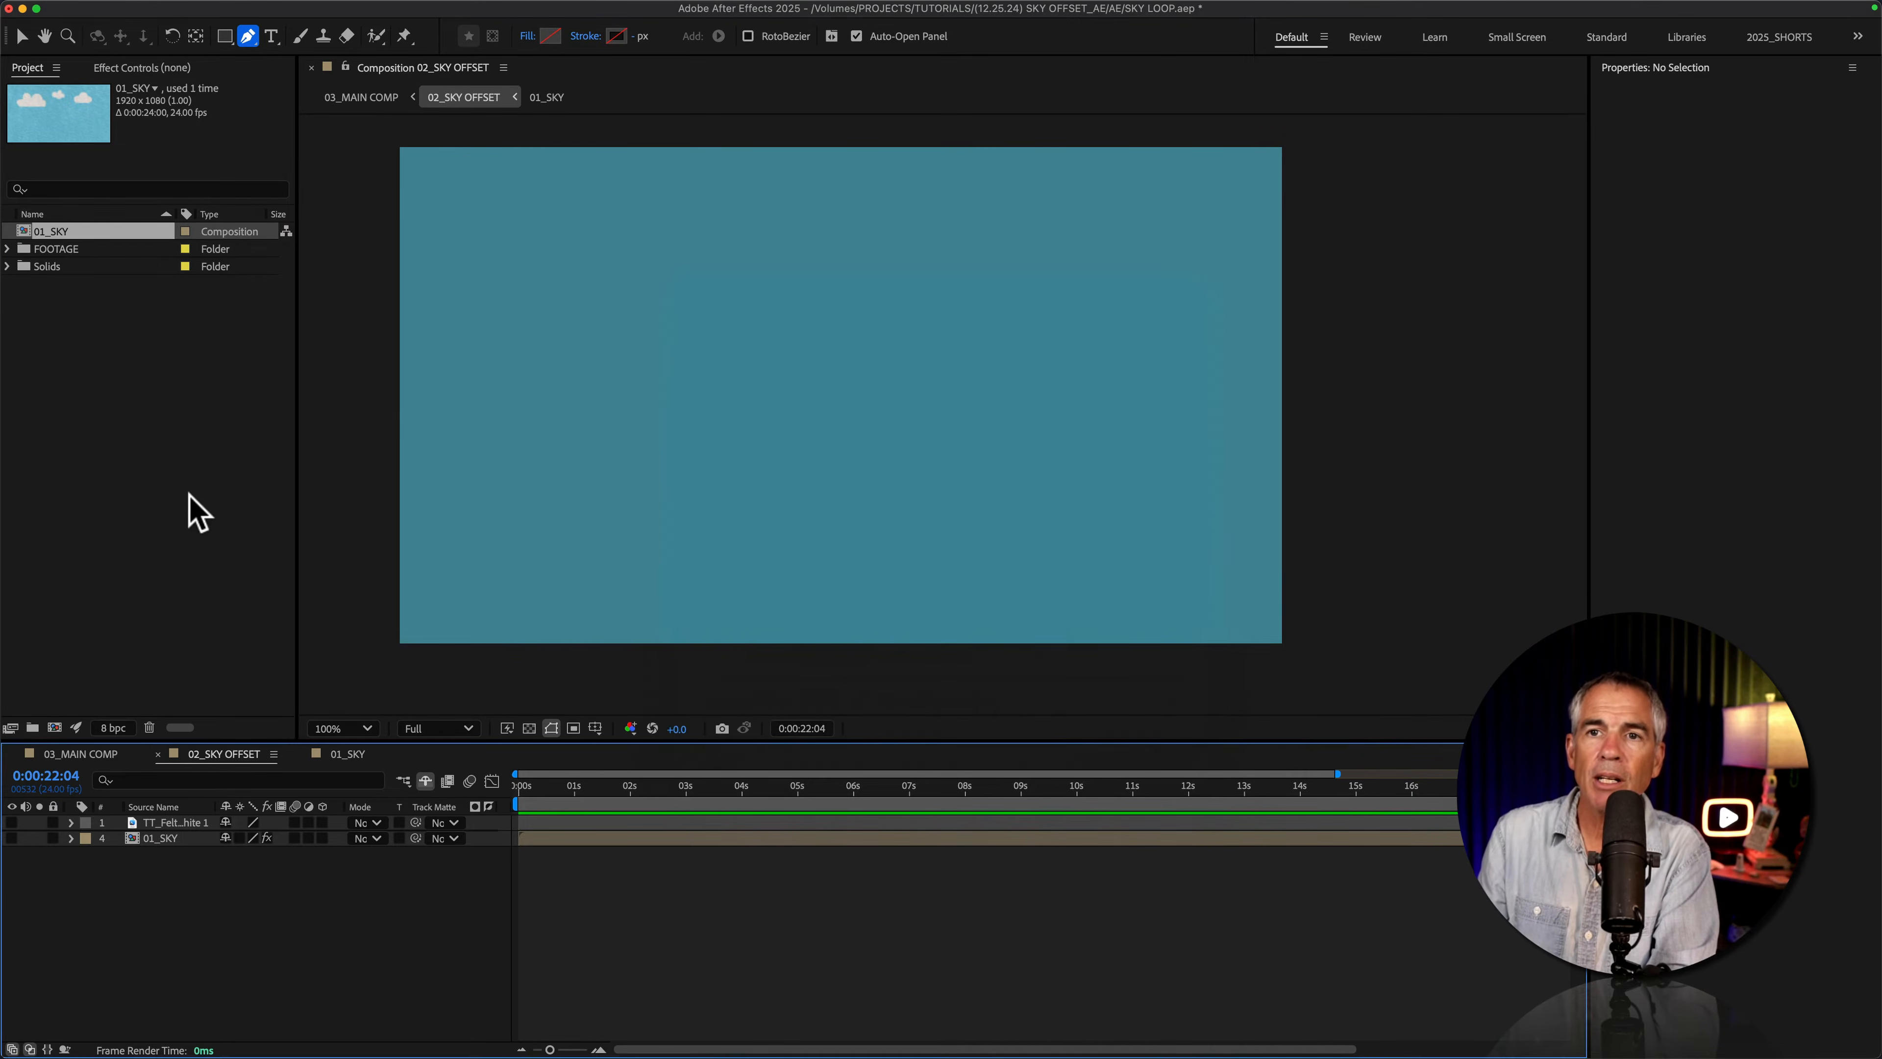
left_click_drag(141, 295, 777, 419)
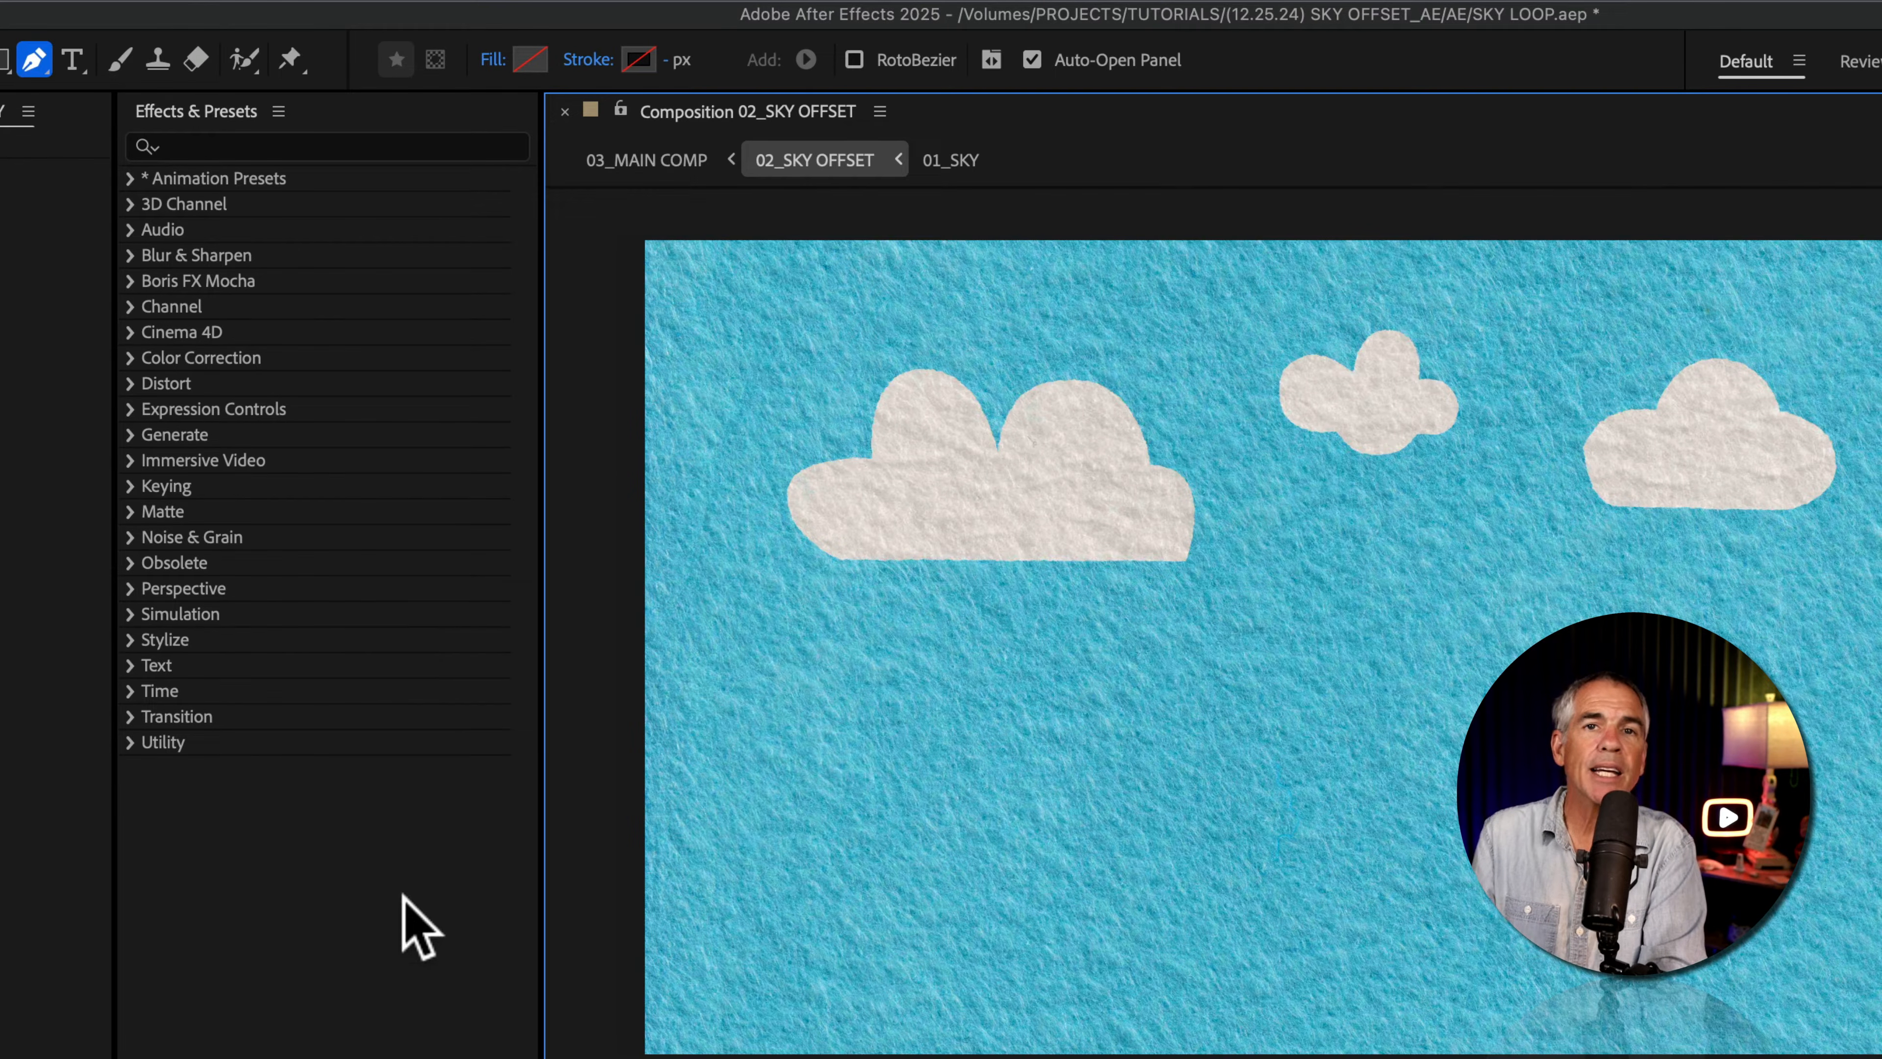
Step: Search the effects for "offset" and apply the Offset distortion effect to the 01_SKY layer
left_click(231, 111)
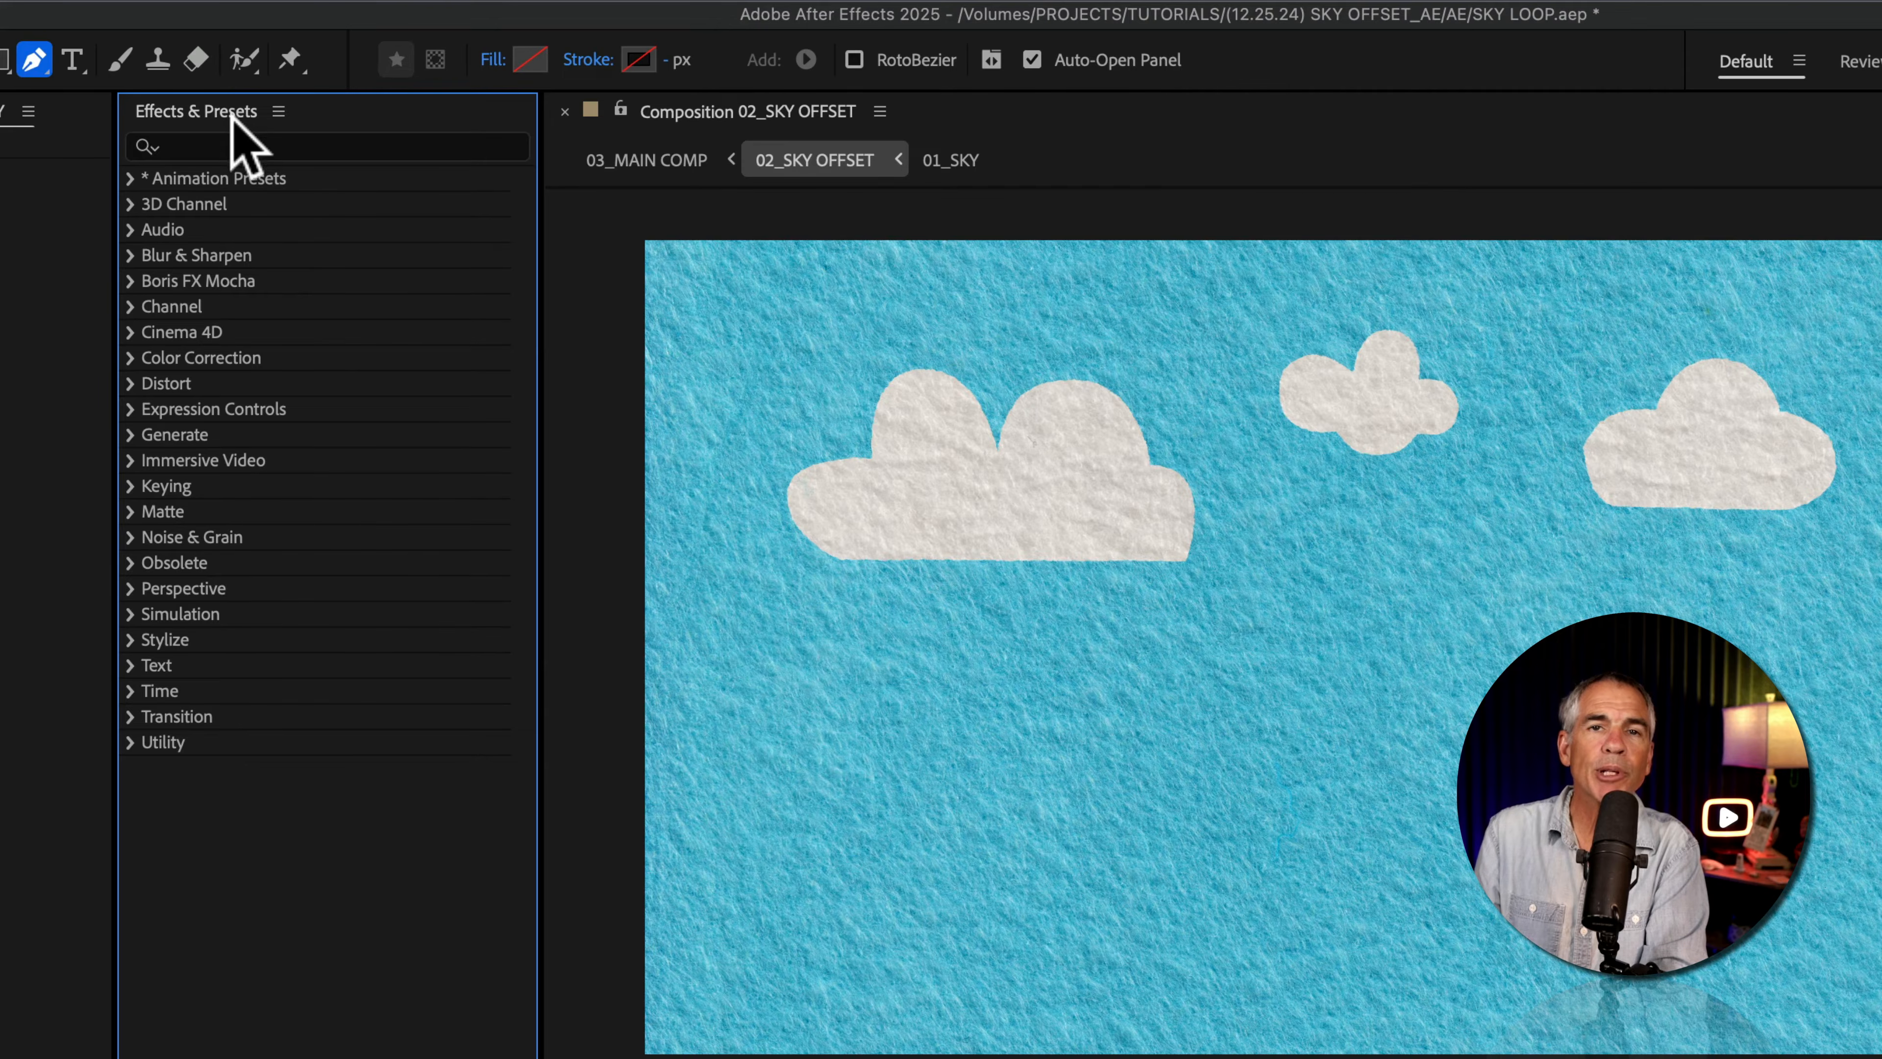
left_click(238, 145)
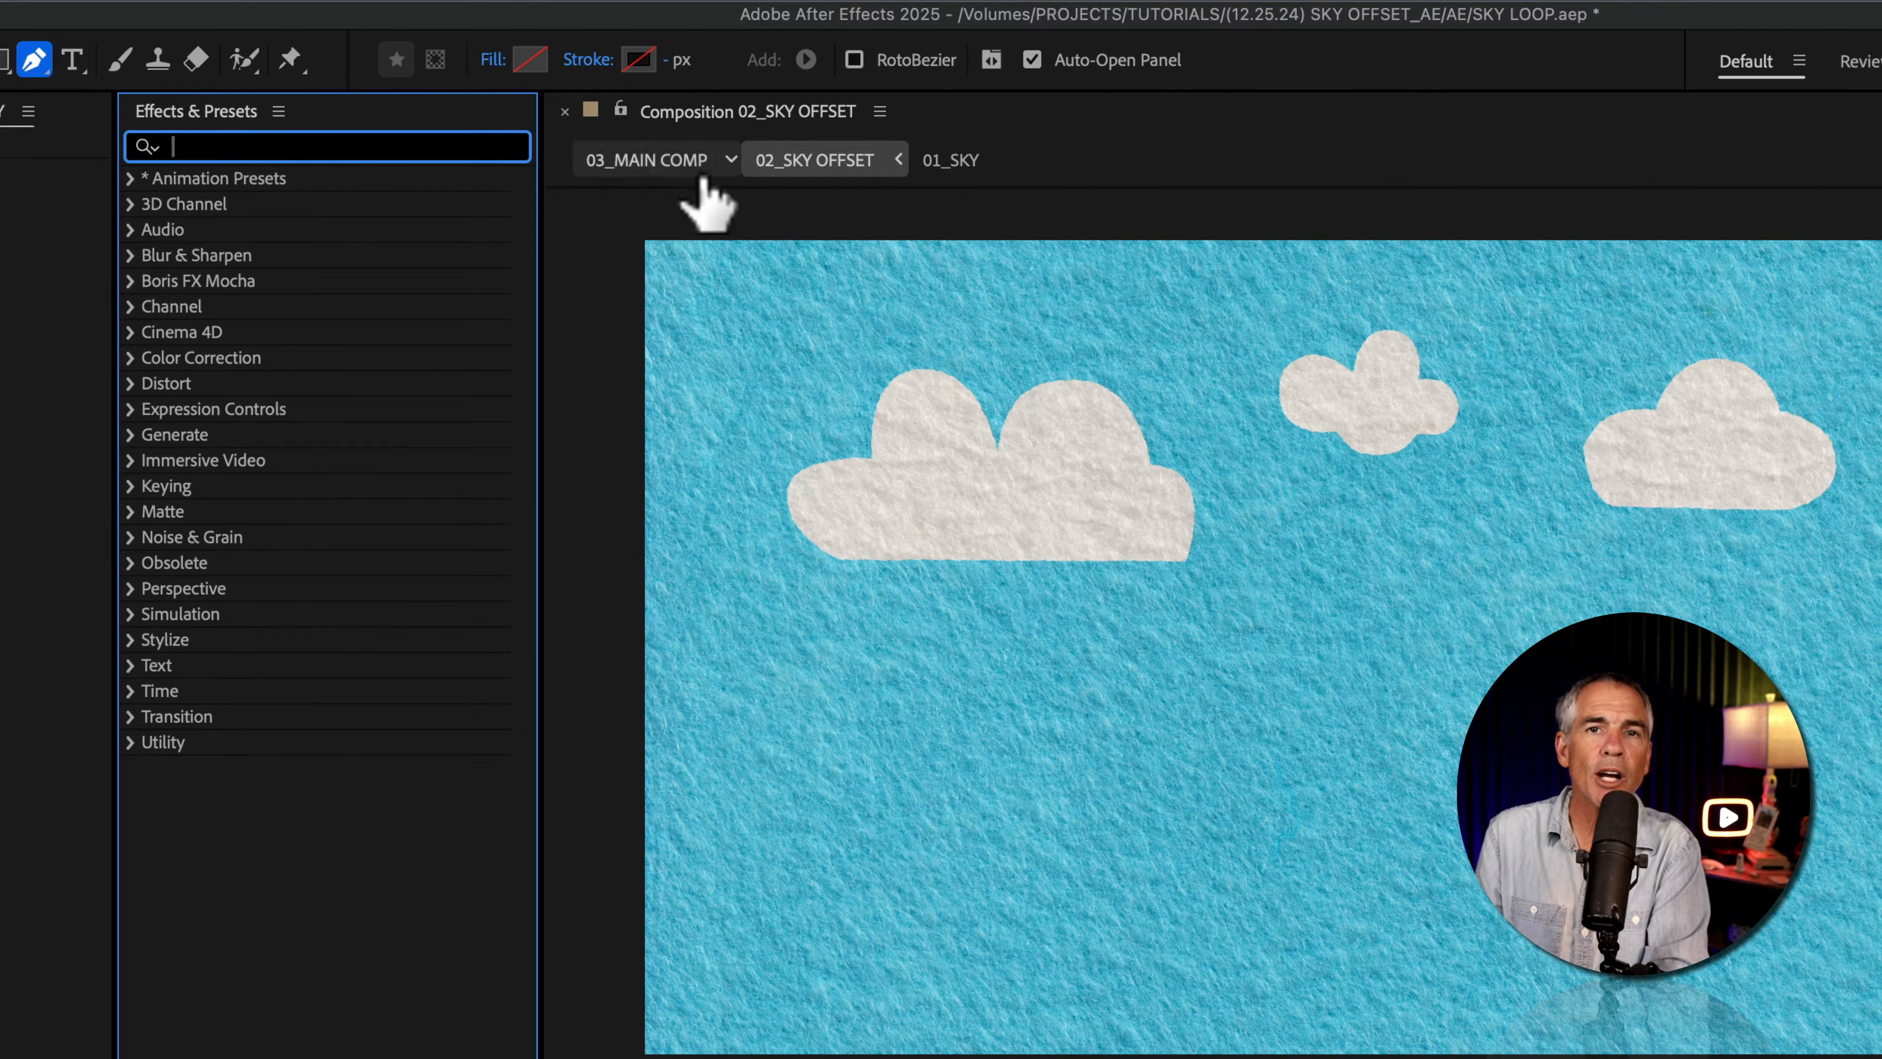
type("offset")
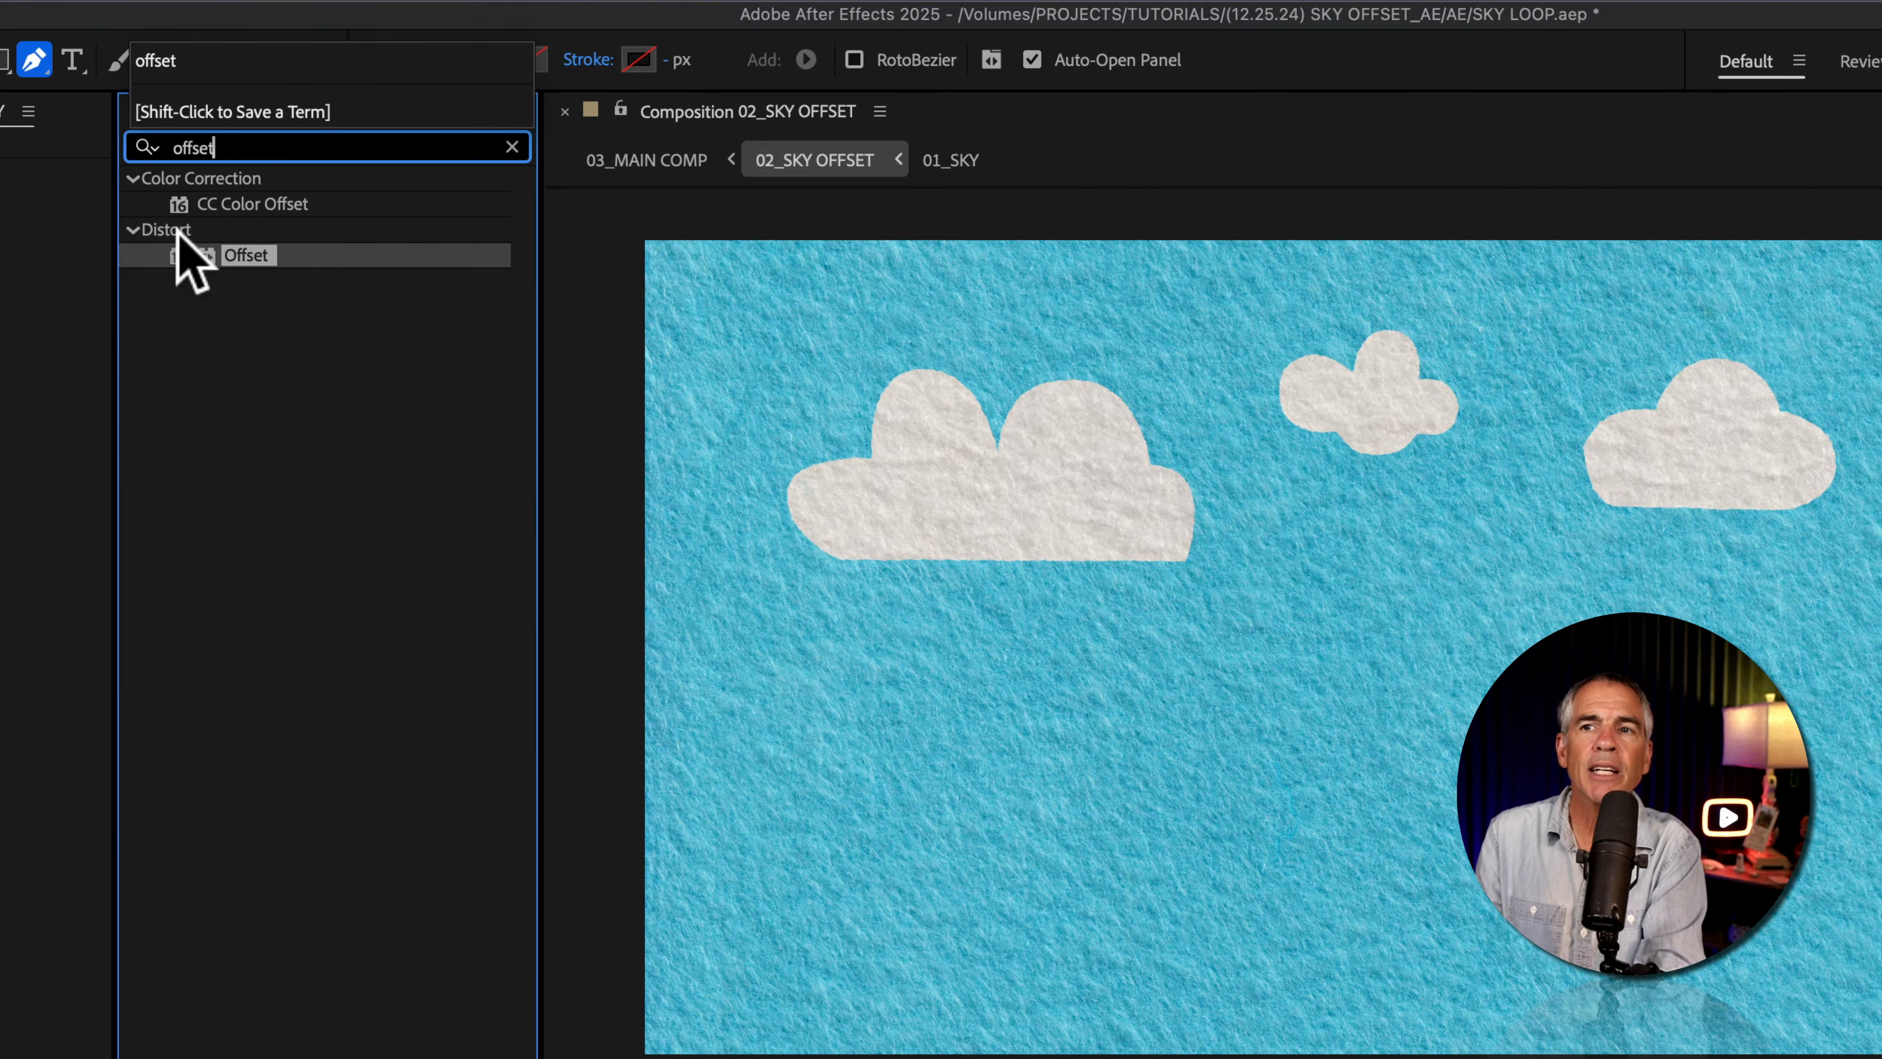
left_click_drag(256, 255, 22, 733)
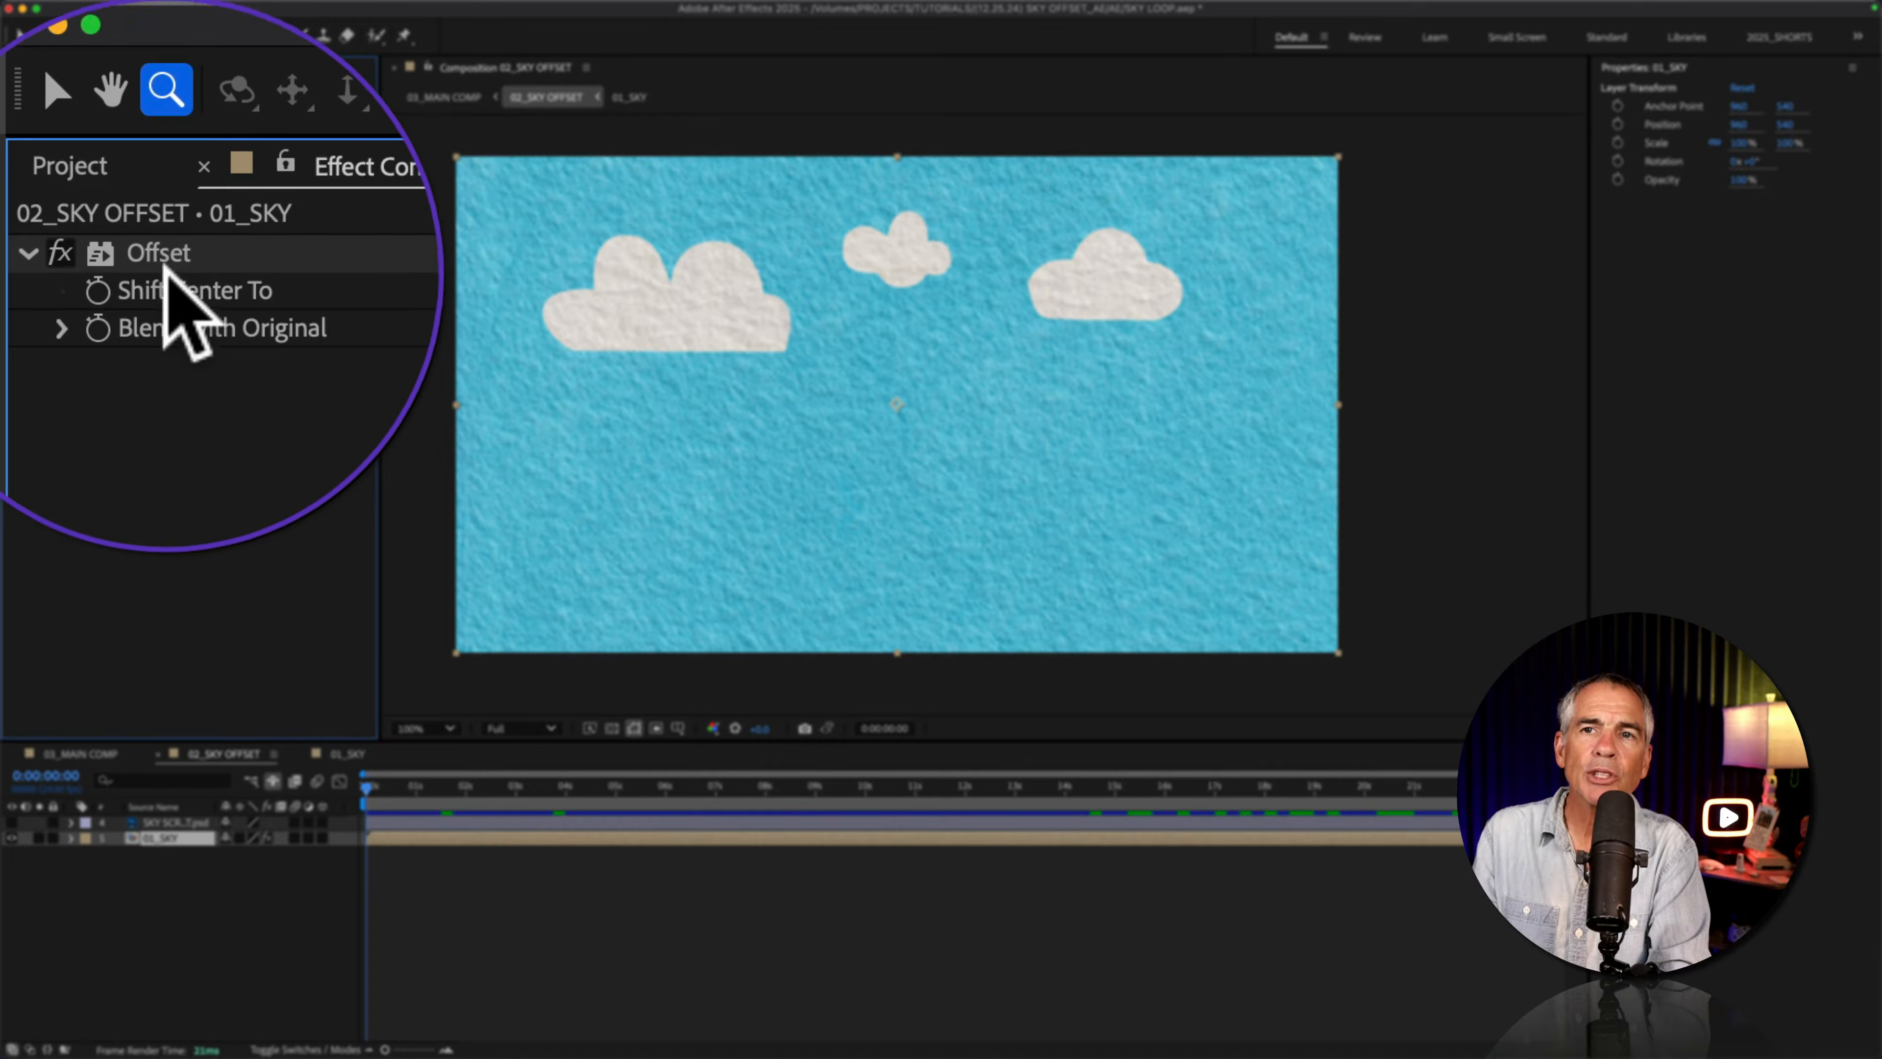
left_click(159, 228)
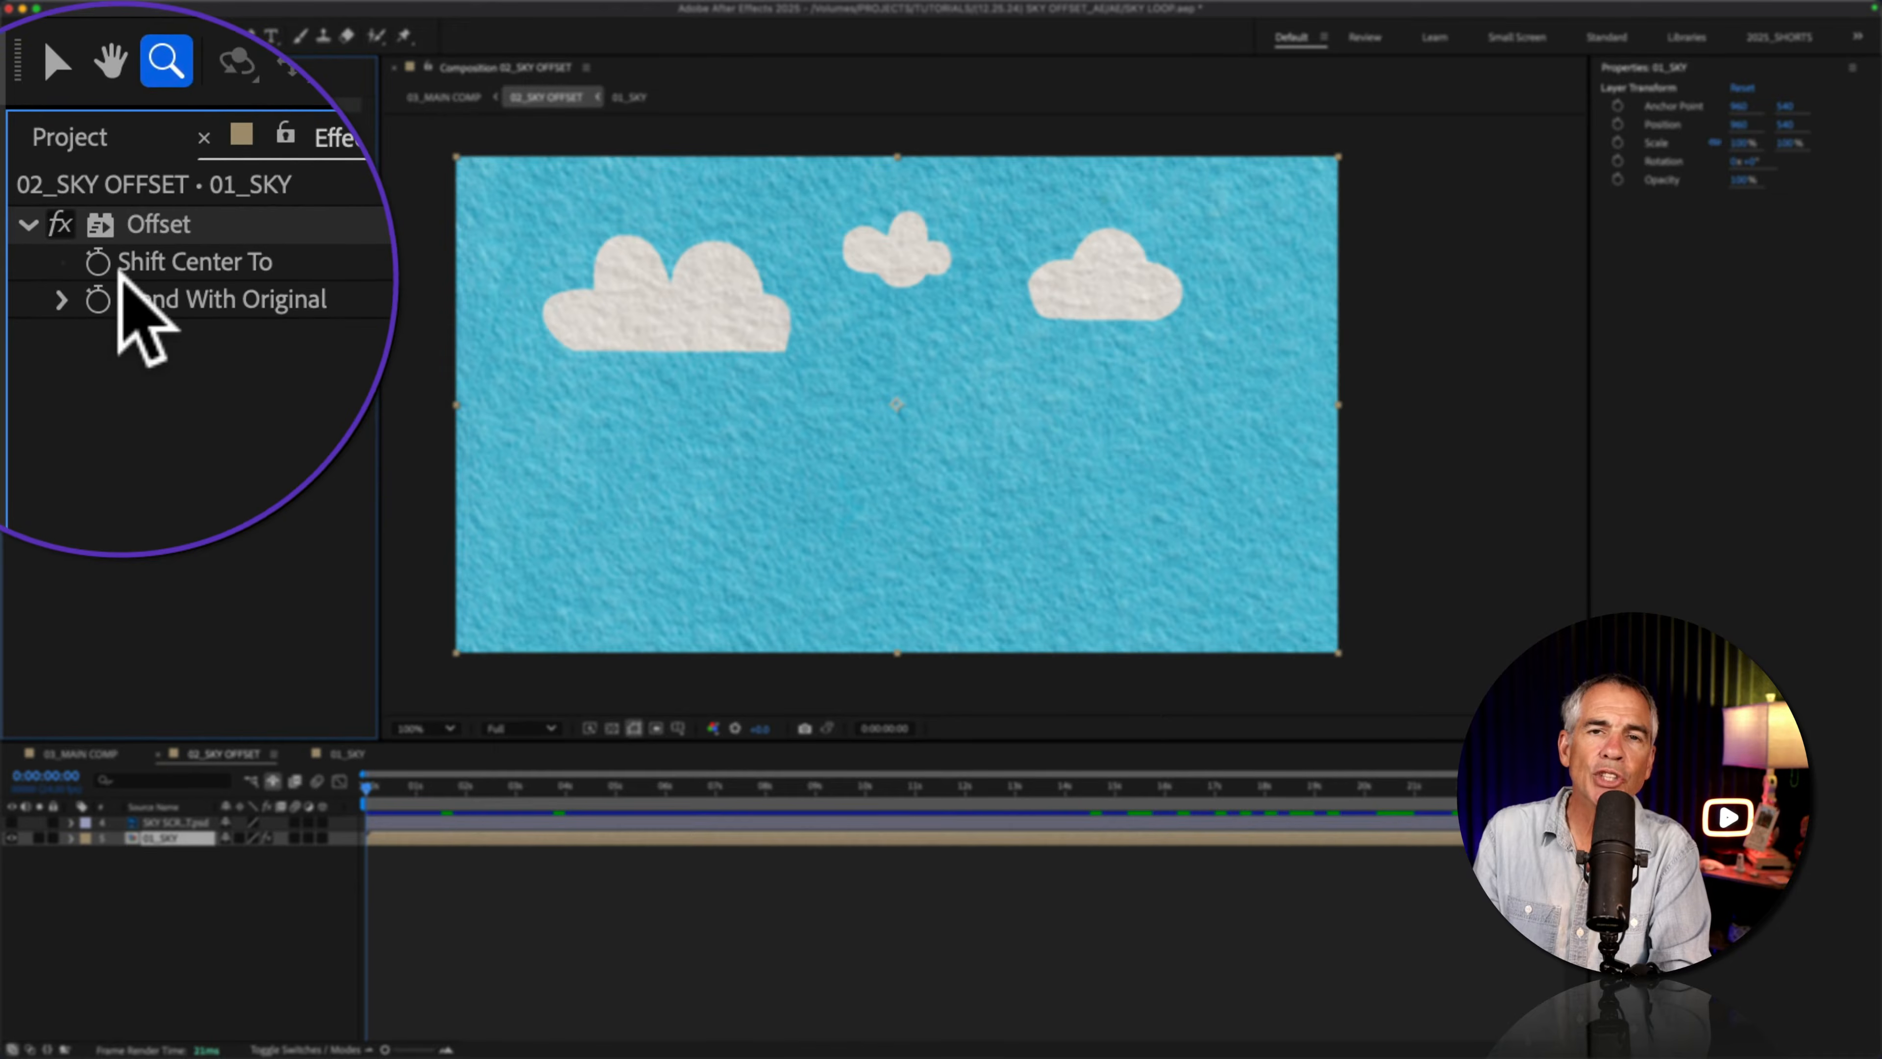
Step: Try shifting the Offset effect's center horizontally on the 01_SKY layer and reset it
left_click_drag(290, 283, 0, 279)
left_click_drag(239, 121, 366, 116)
left_click(217, 104)
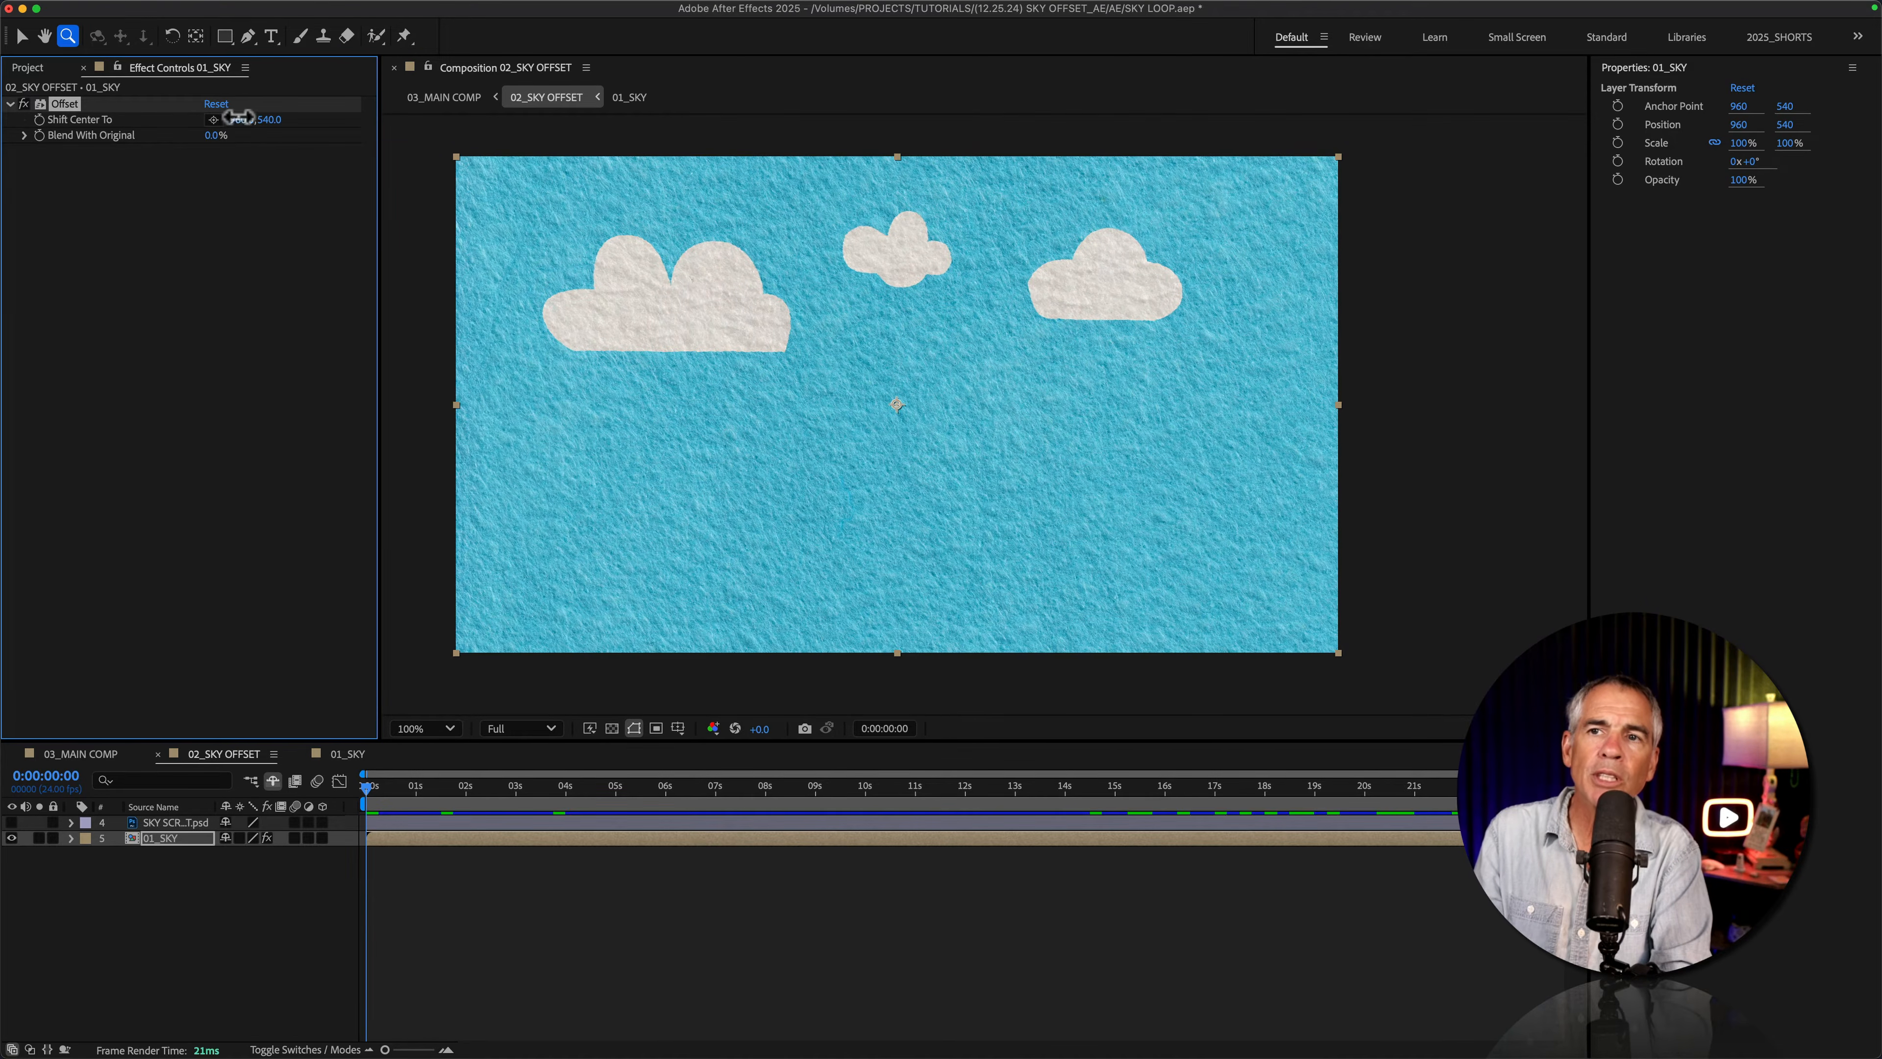
left_click_drag(238, 118, 104, 110)
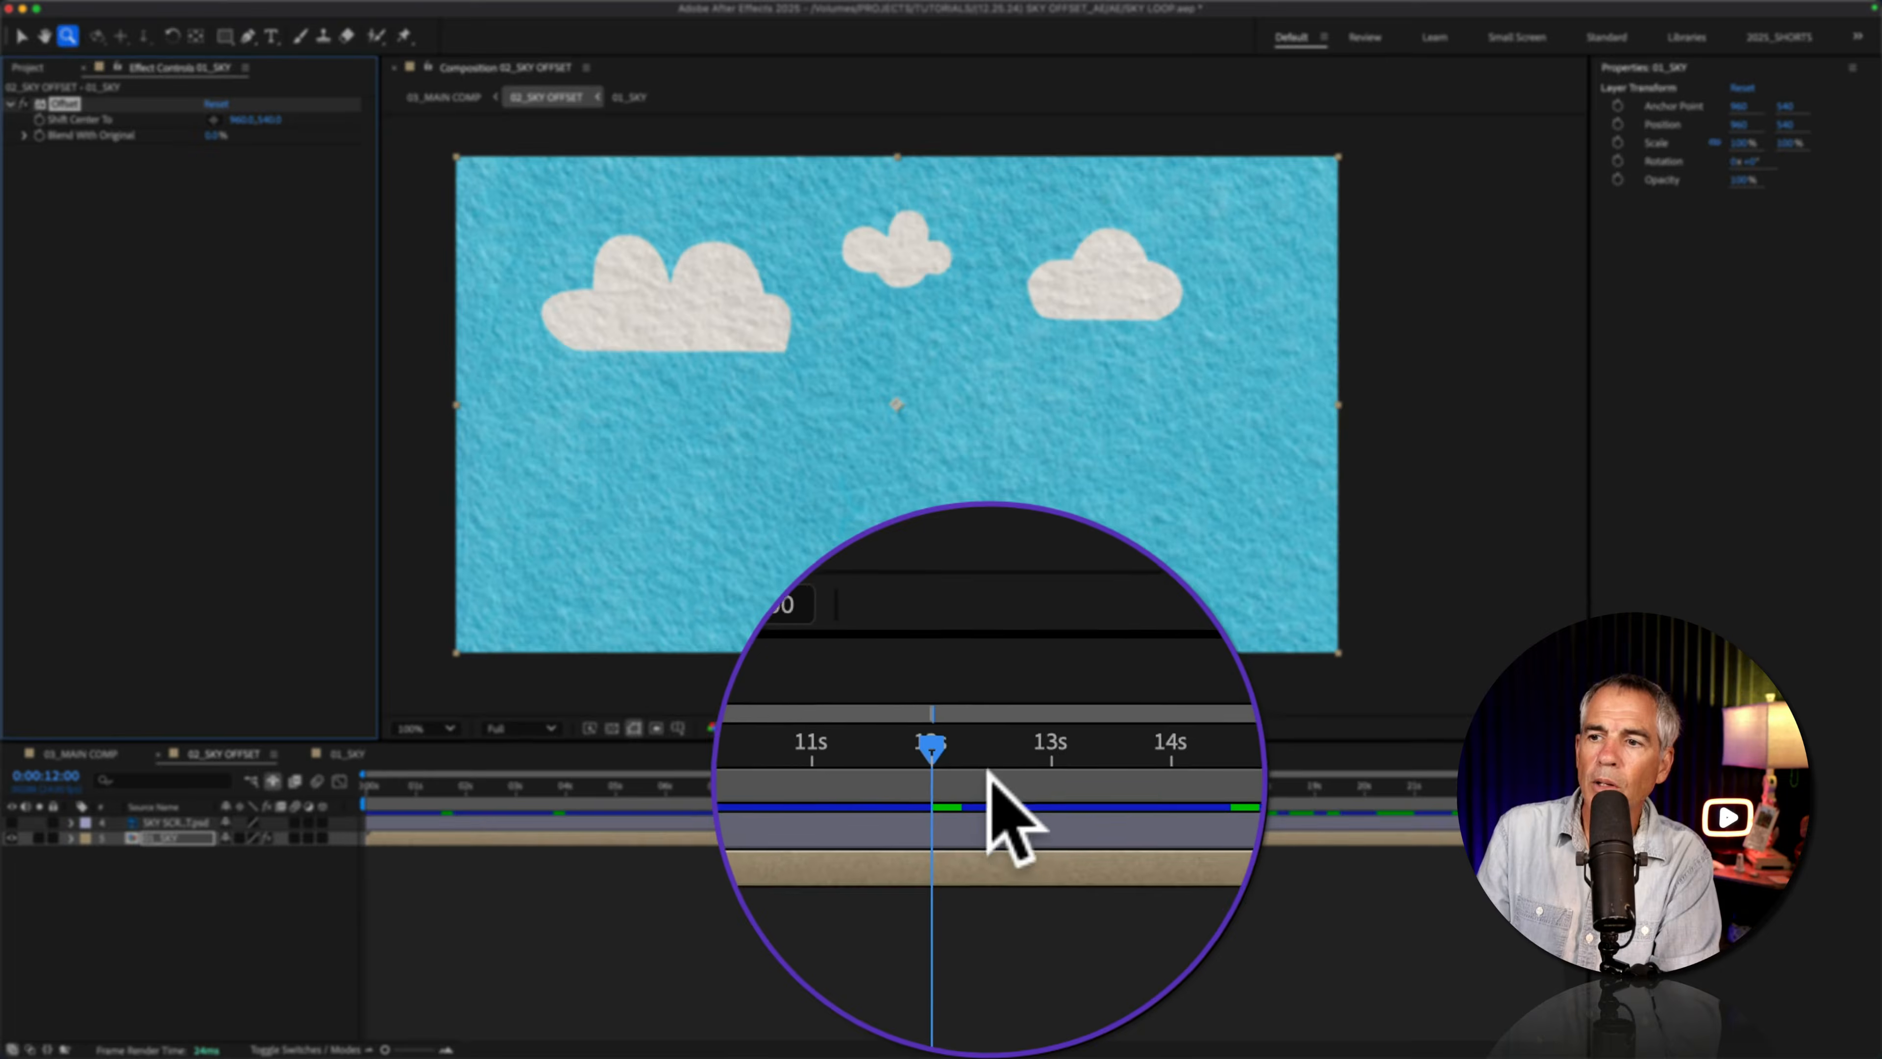
Step: Set a starting keyframe for the Offset effect's Shift Center To at 0:00:00:00 and reveal it in the timeline
left_click_drag(968, 785, 960, 784)
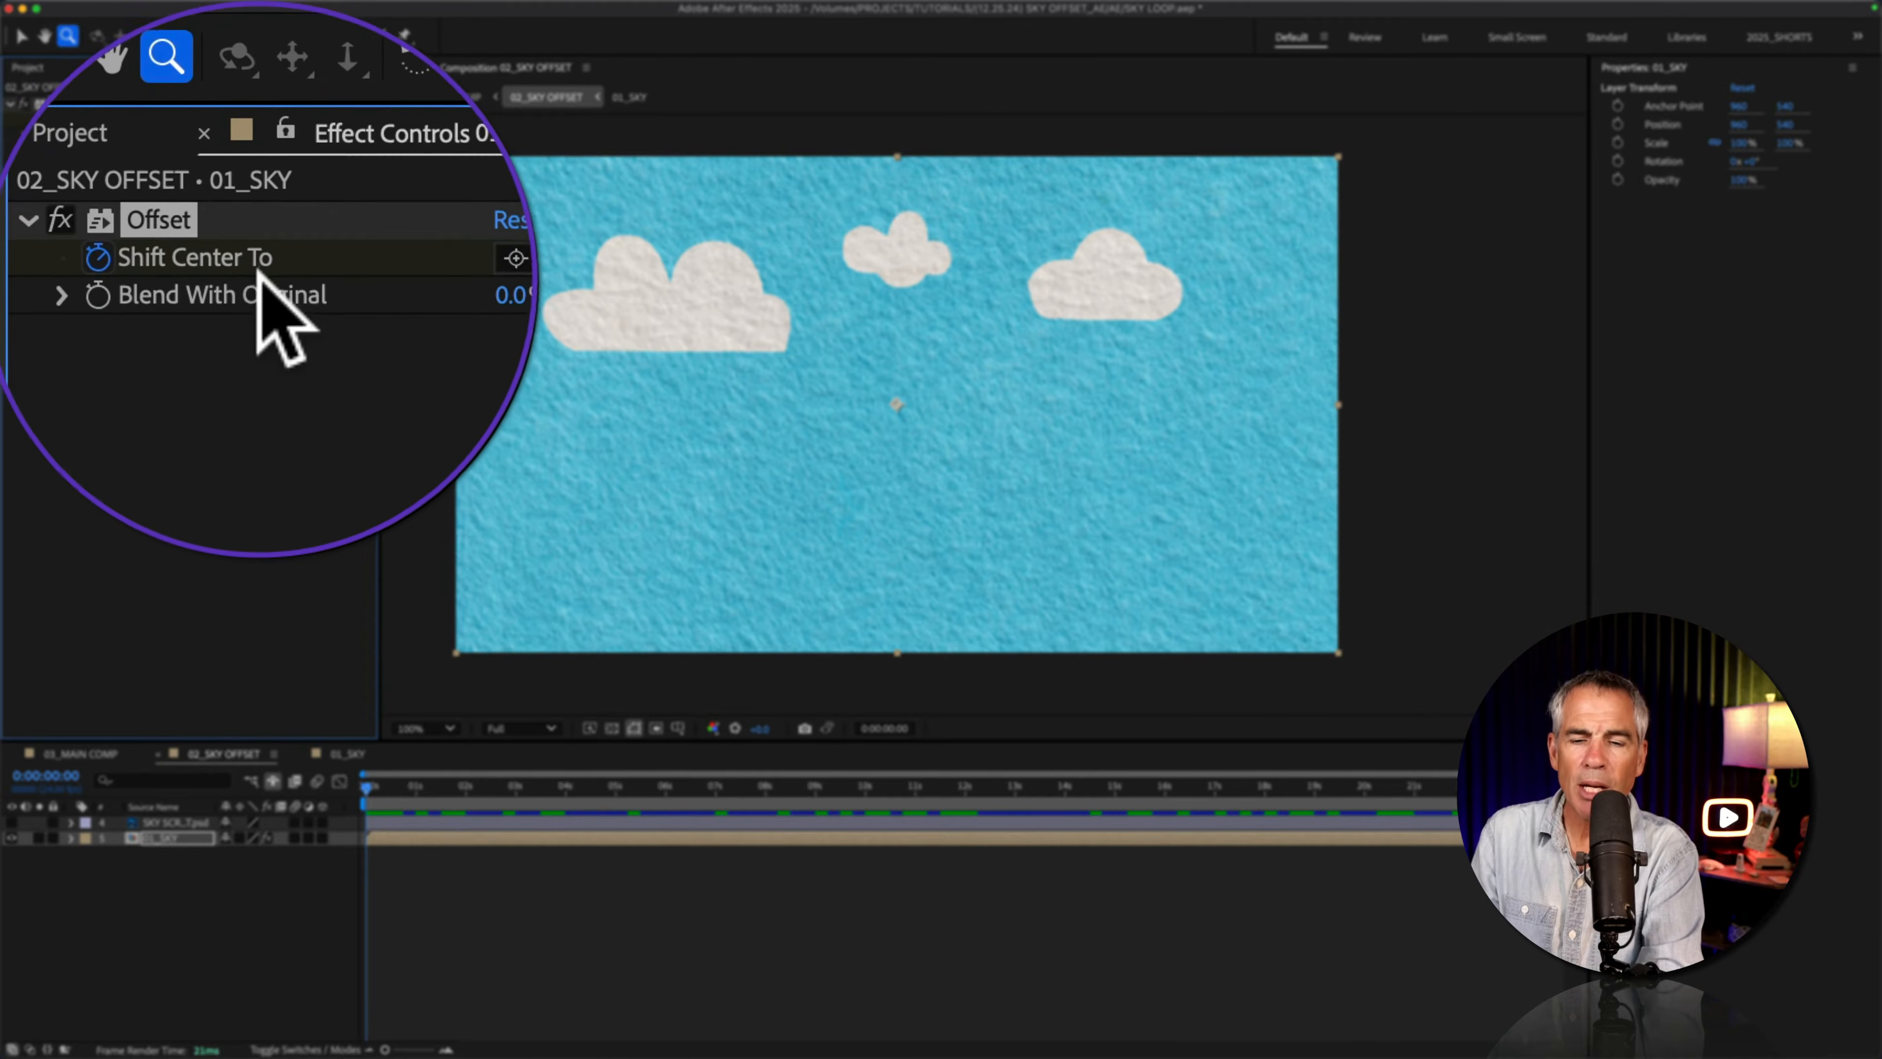
key("u")
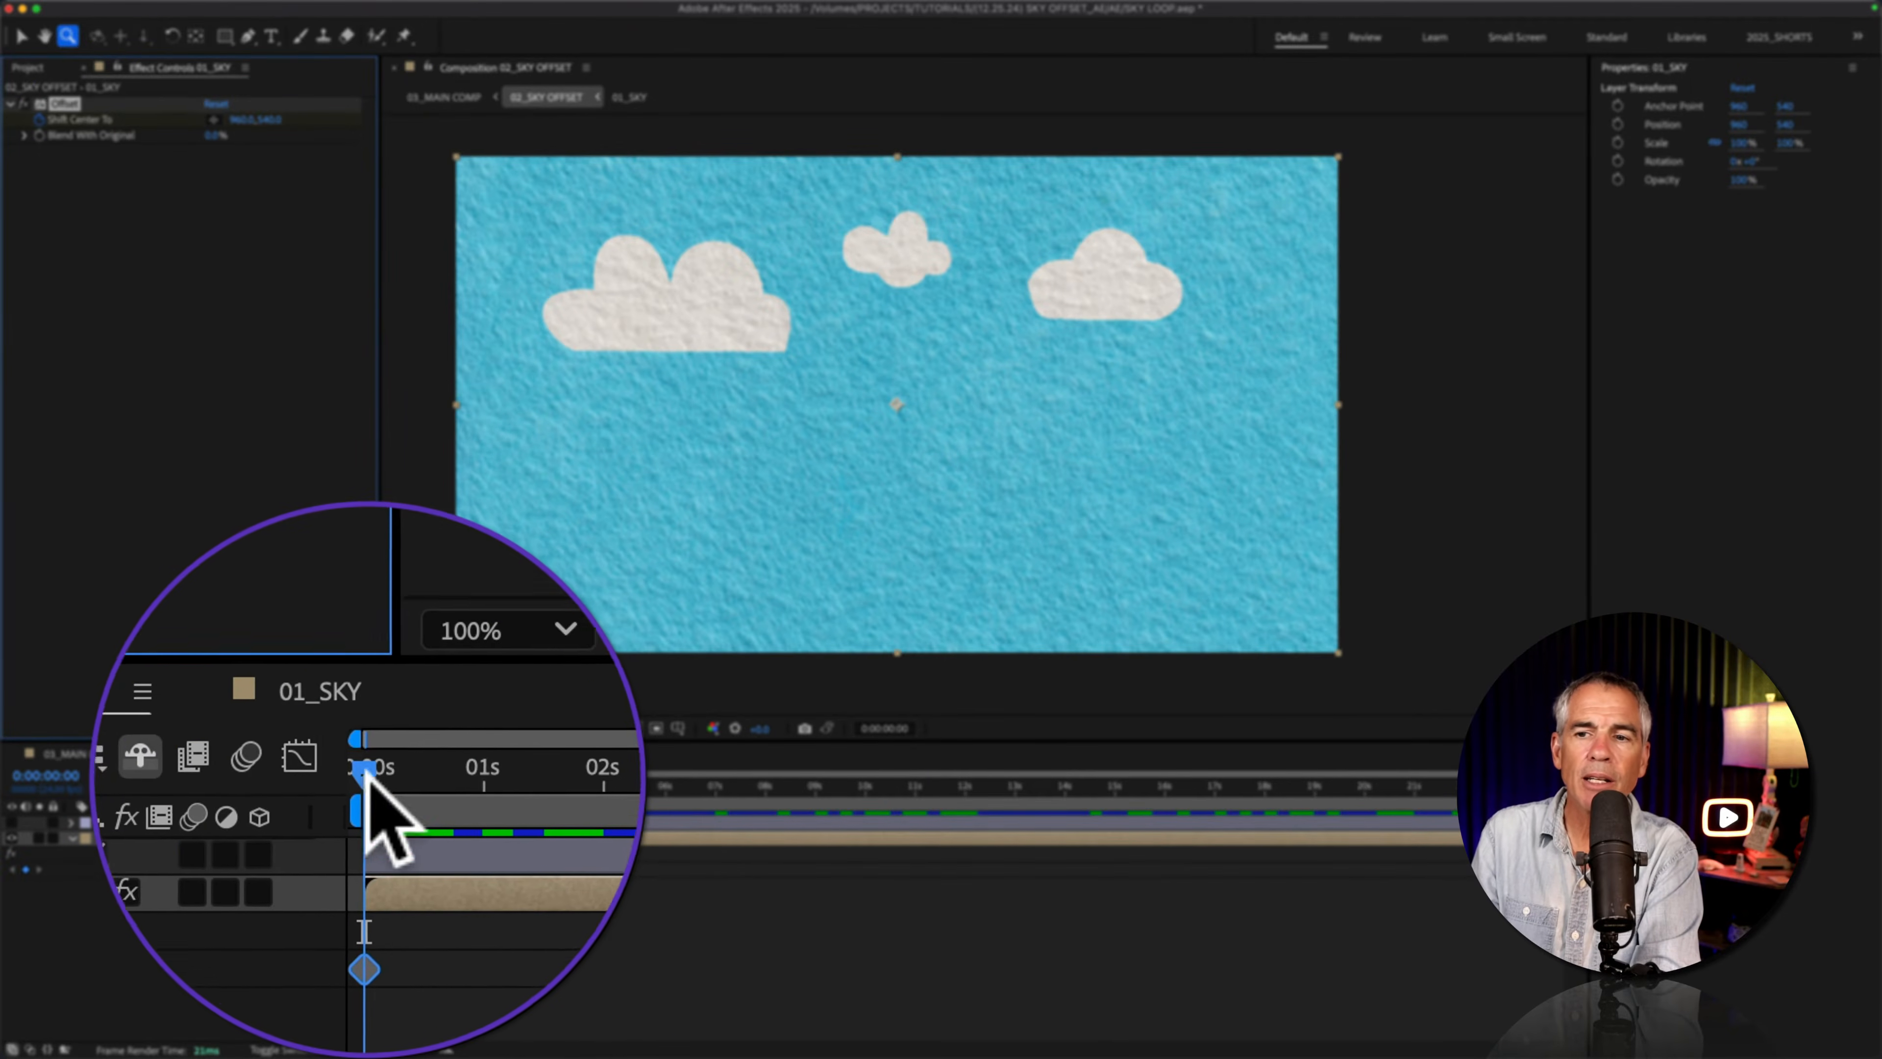
Step: Check the composition width and keyframe the Offset effect's horizontal Shift Center To at -960 on the 01_SKY layer at 0:00:12:00
left_click_drag(364, 778, 965, 785)
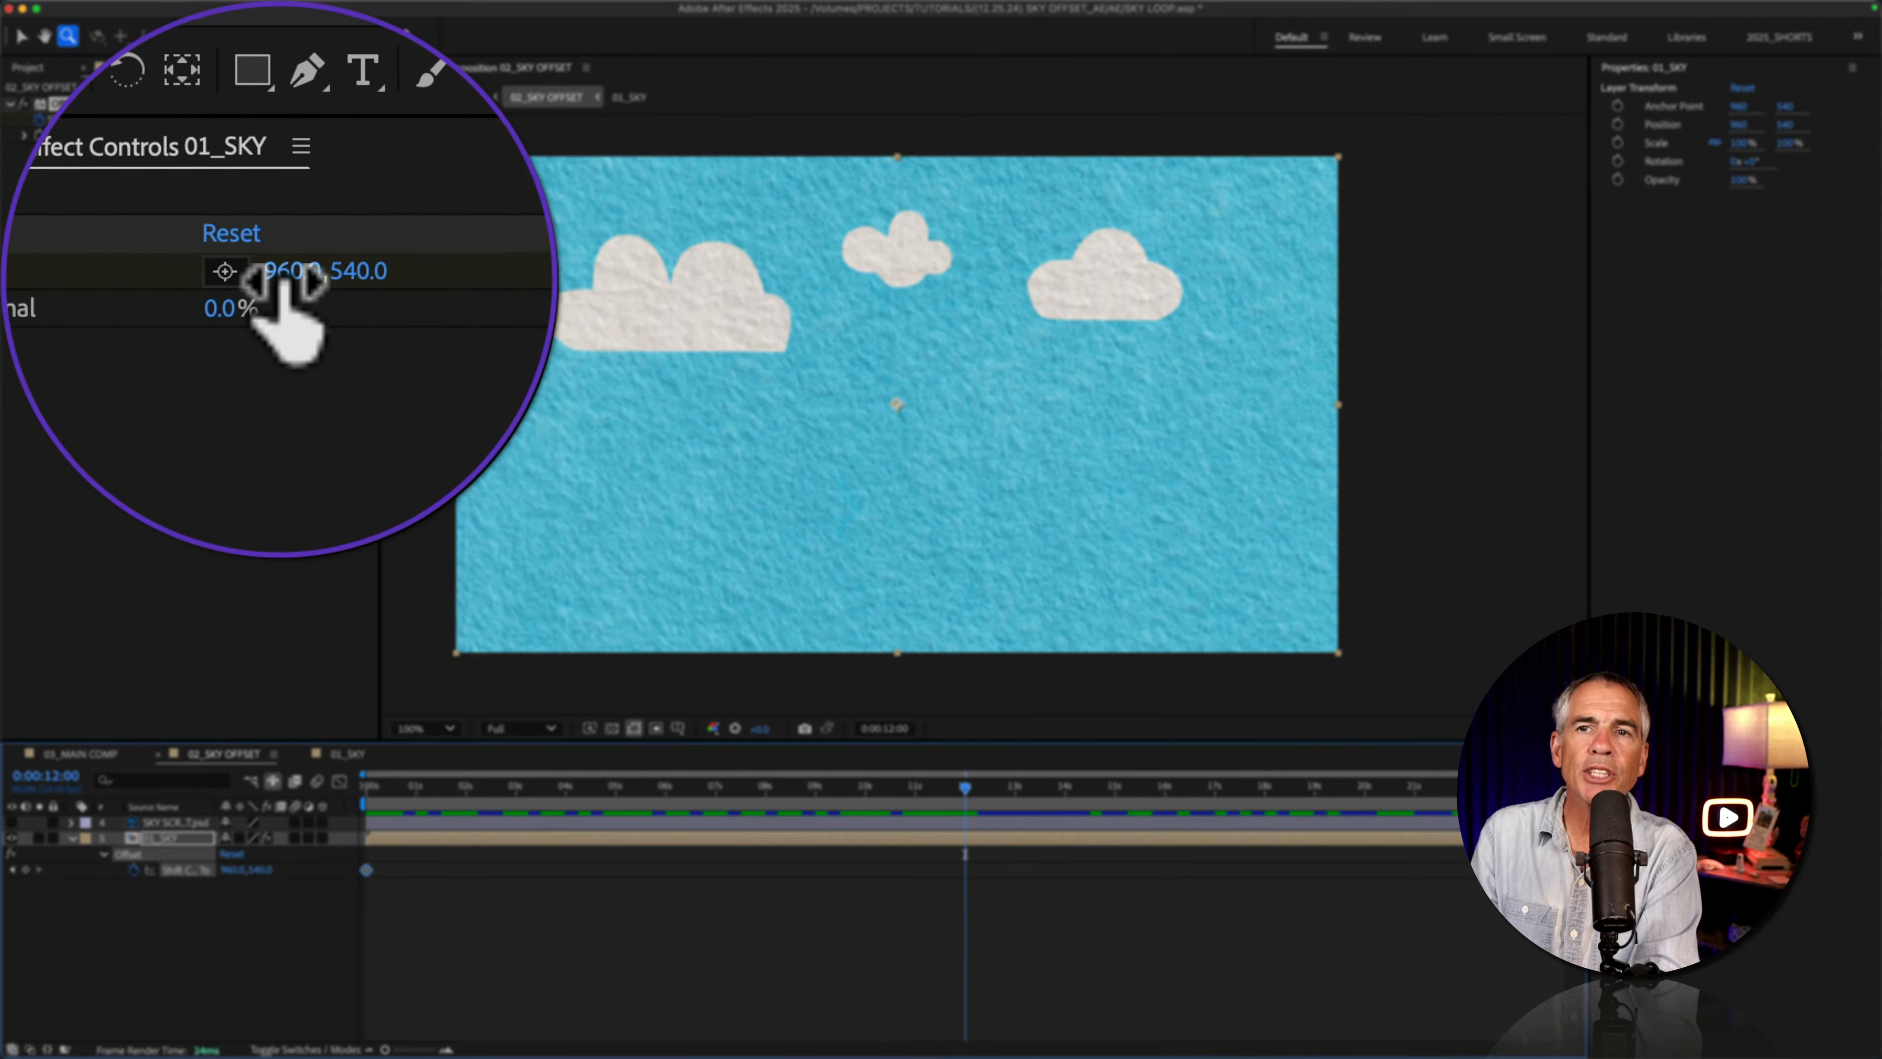
left_click_drag(235, 124, 42, 134)
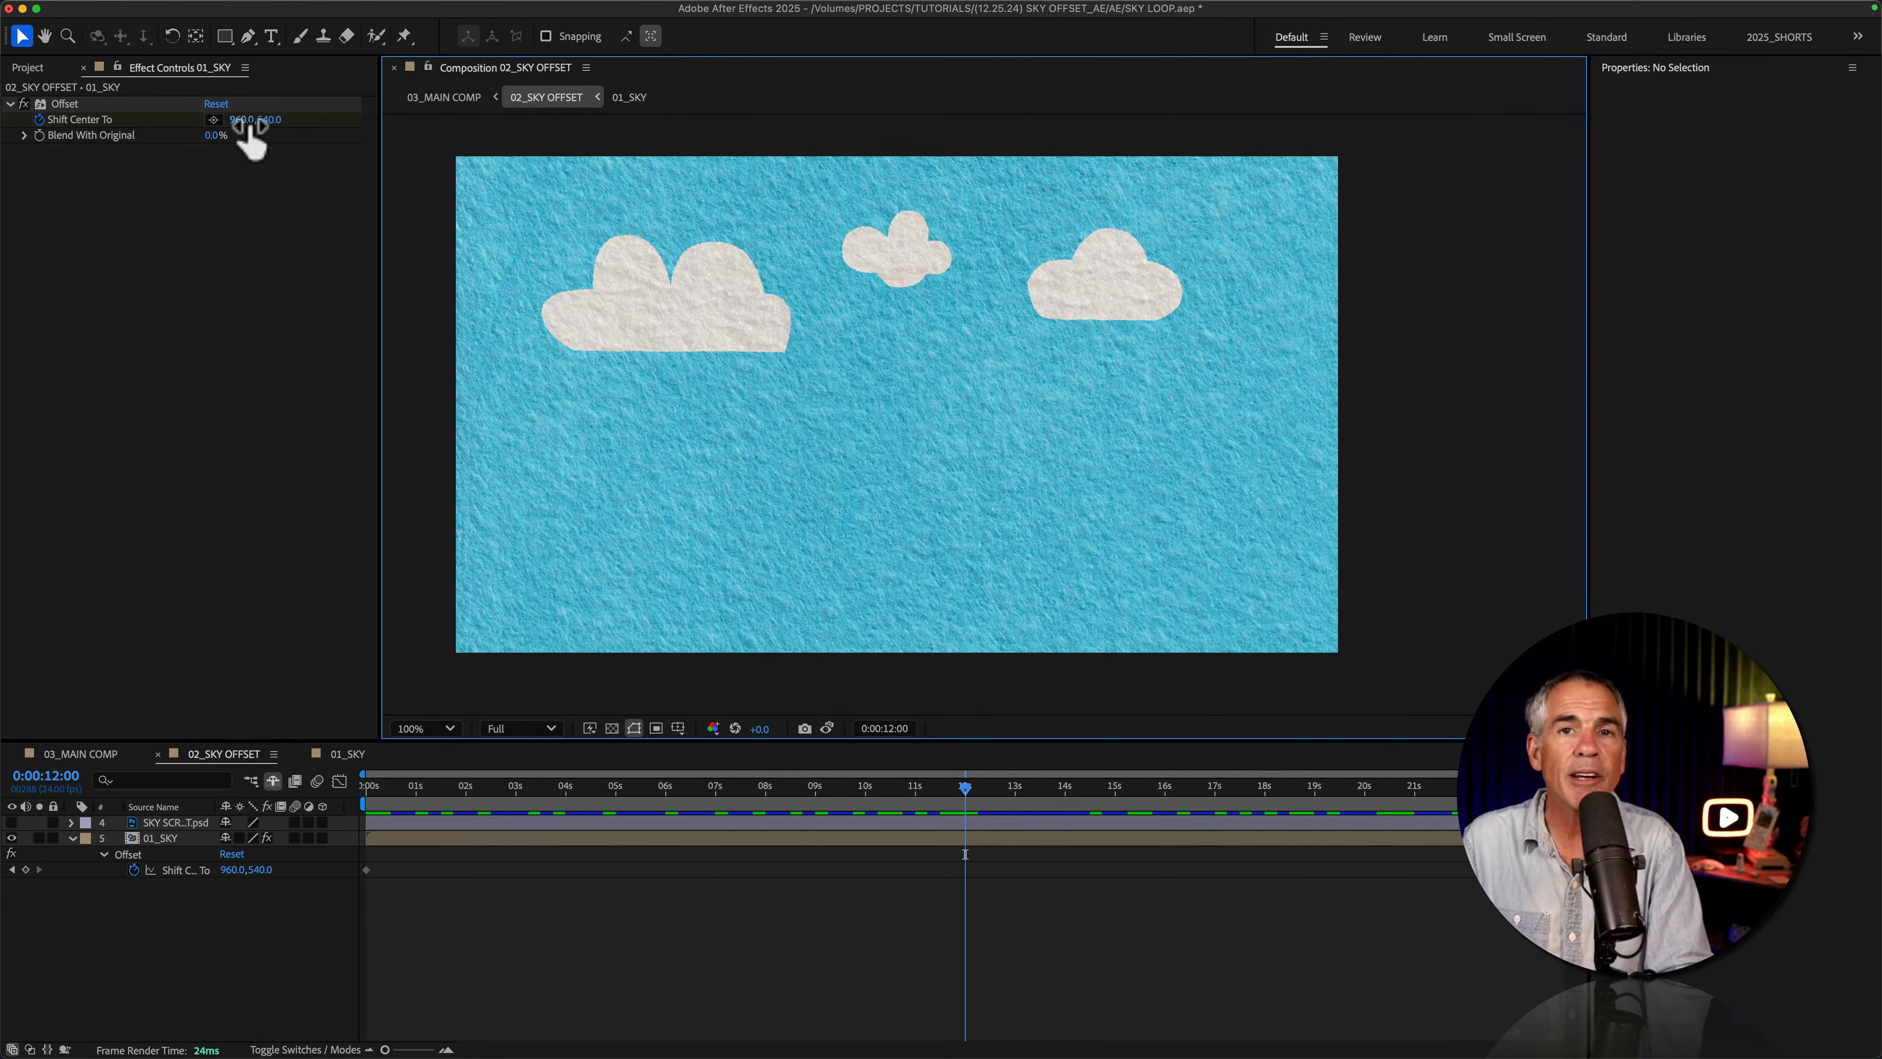
left_click(255, 171)
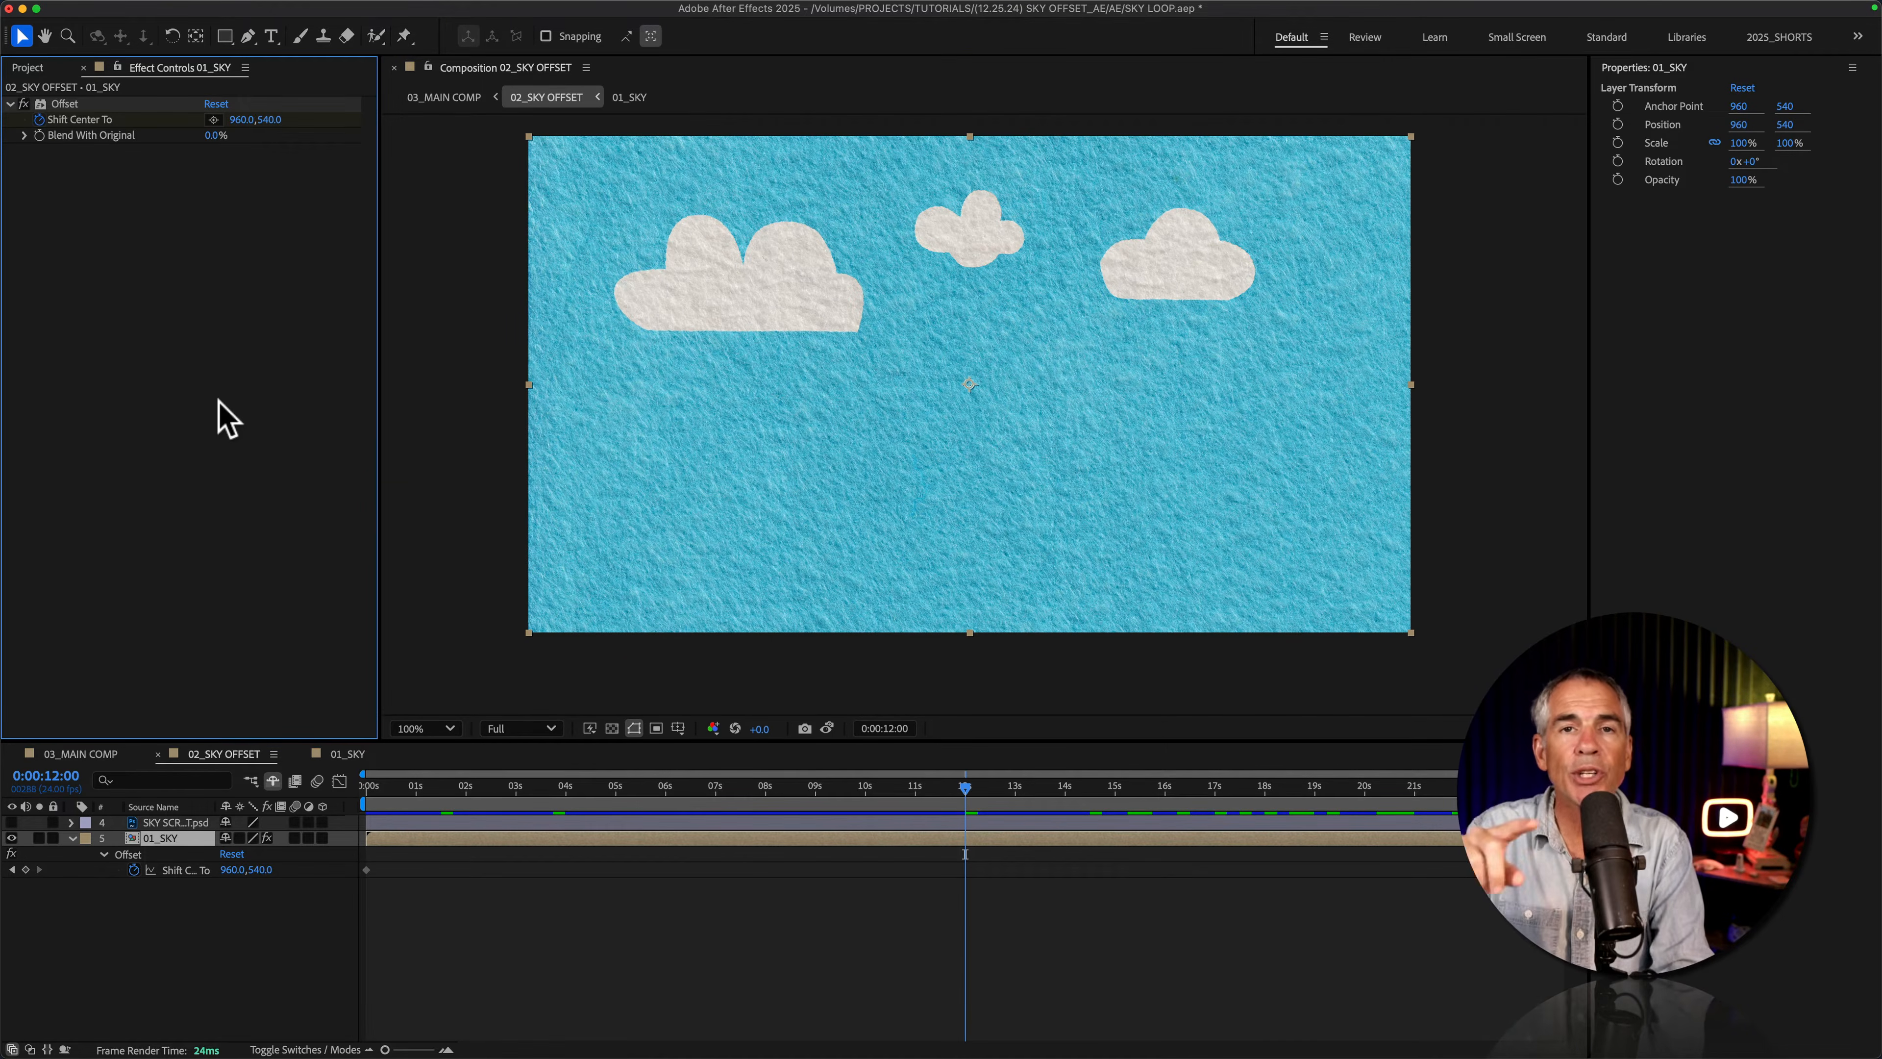
key("super+k")
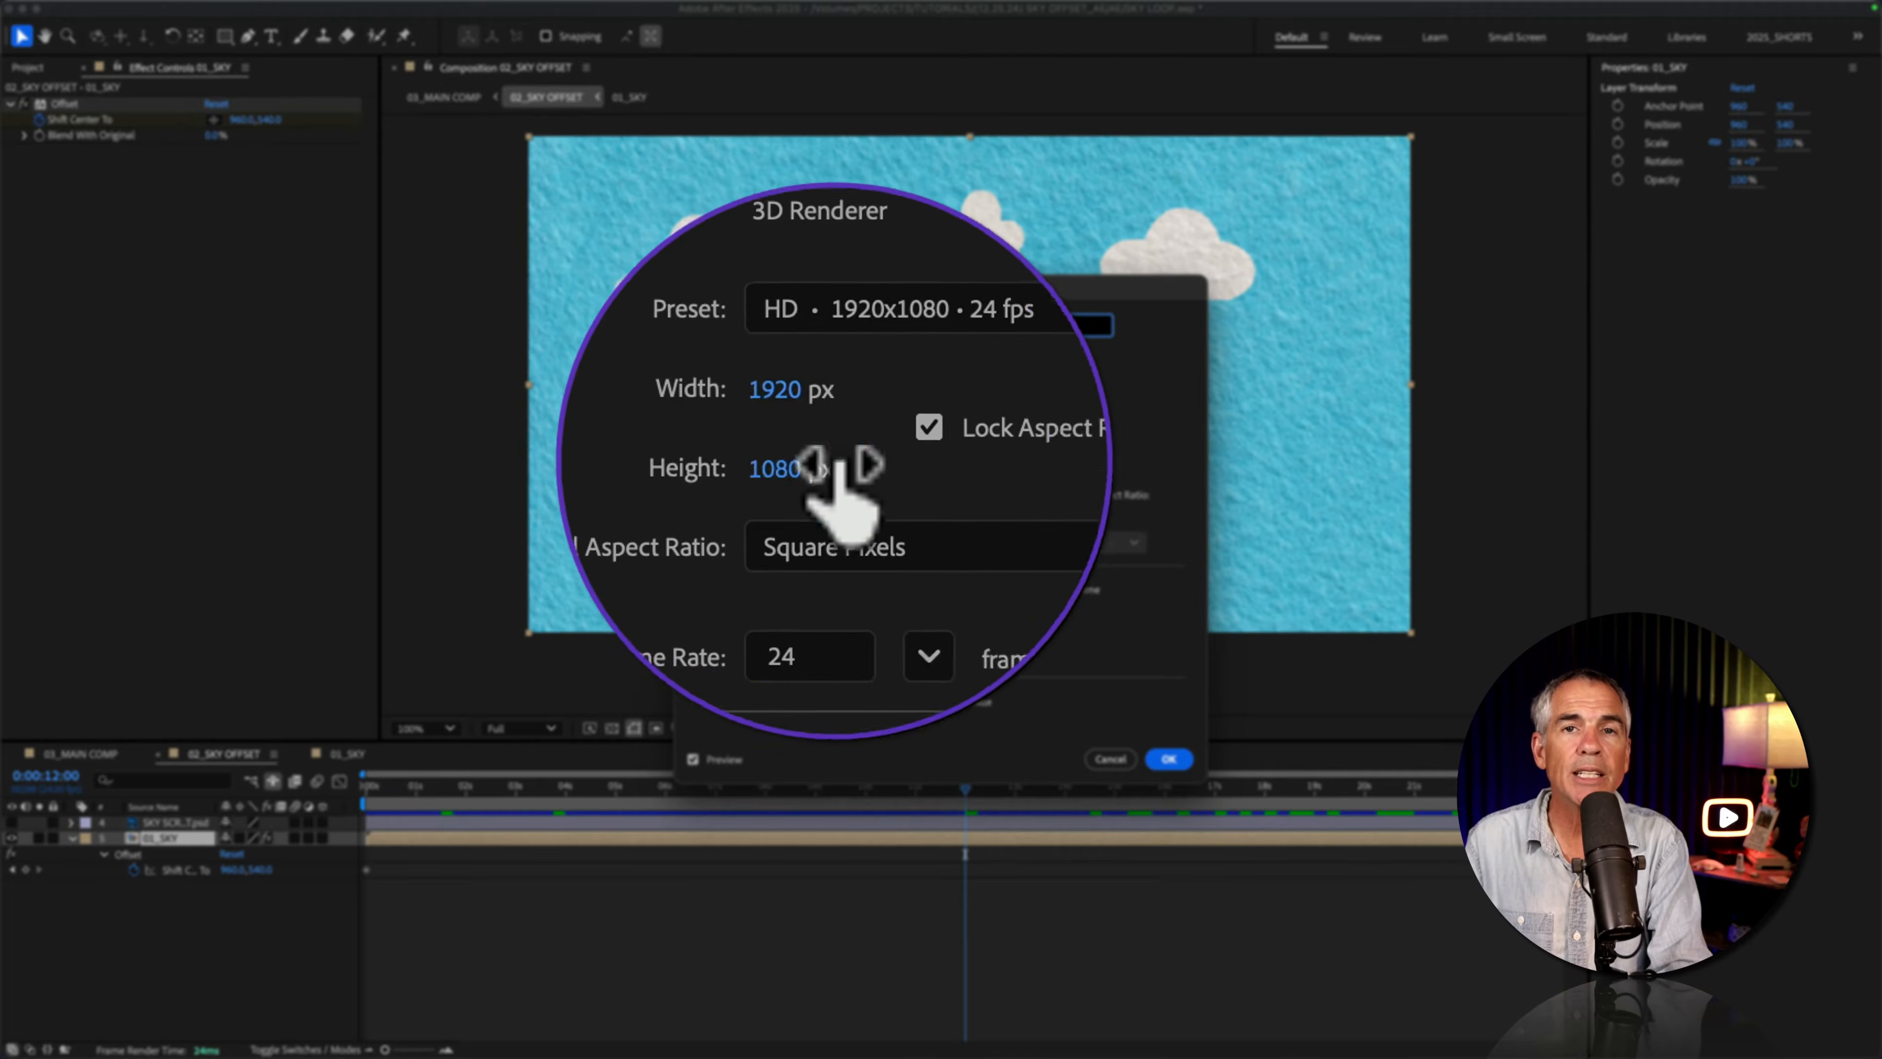
left_click(1112, 755)
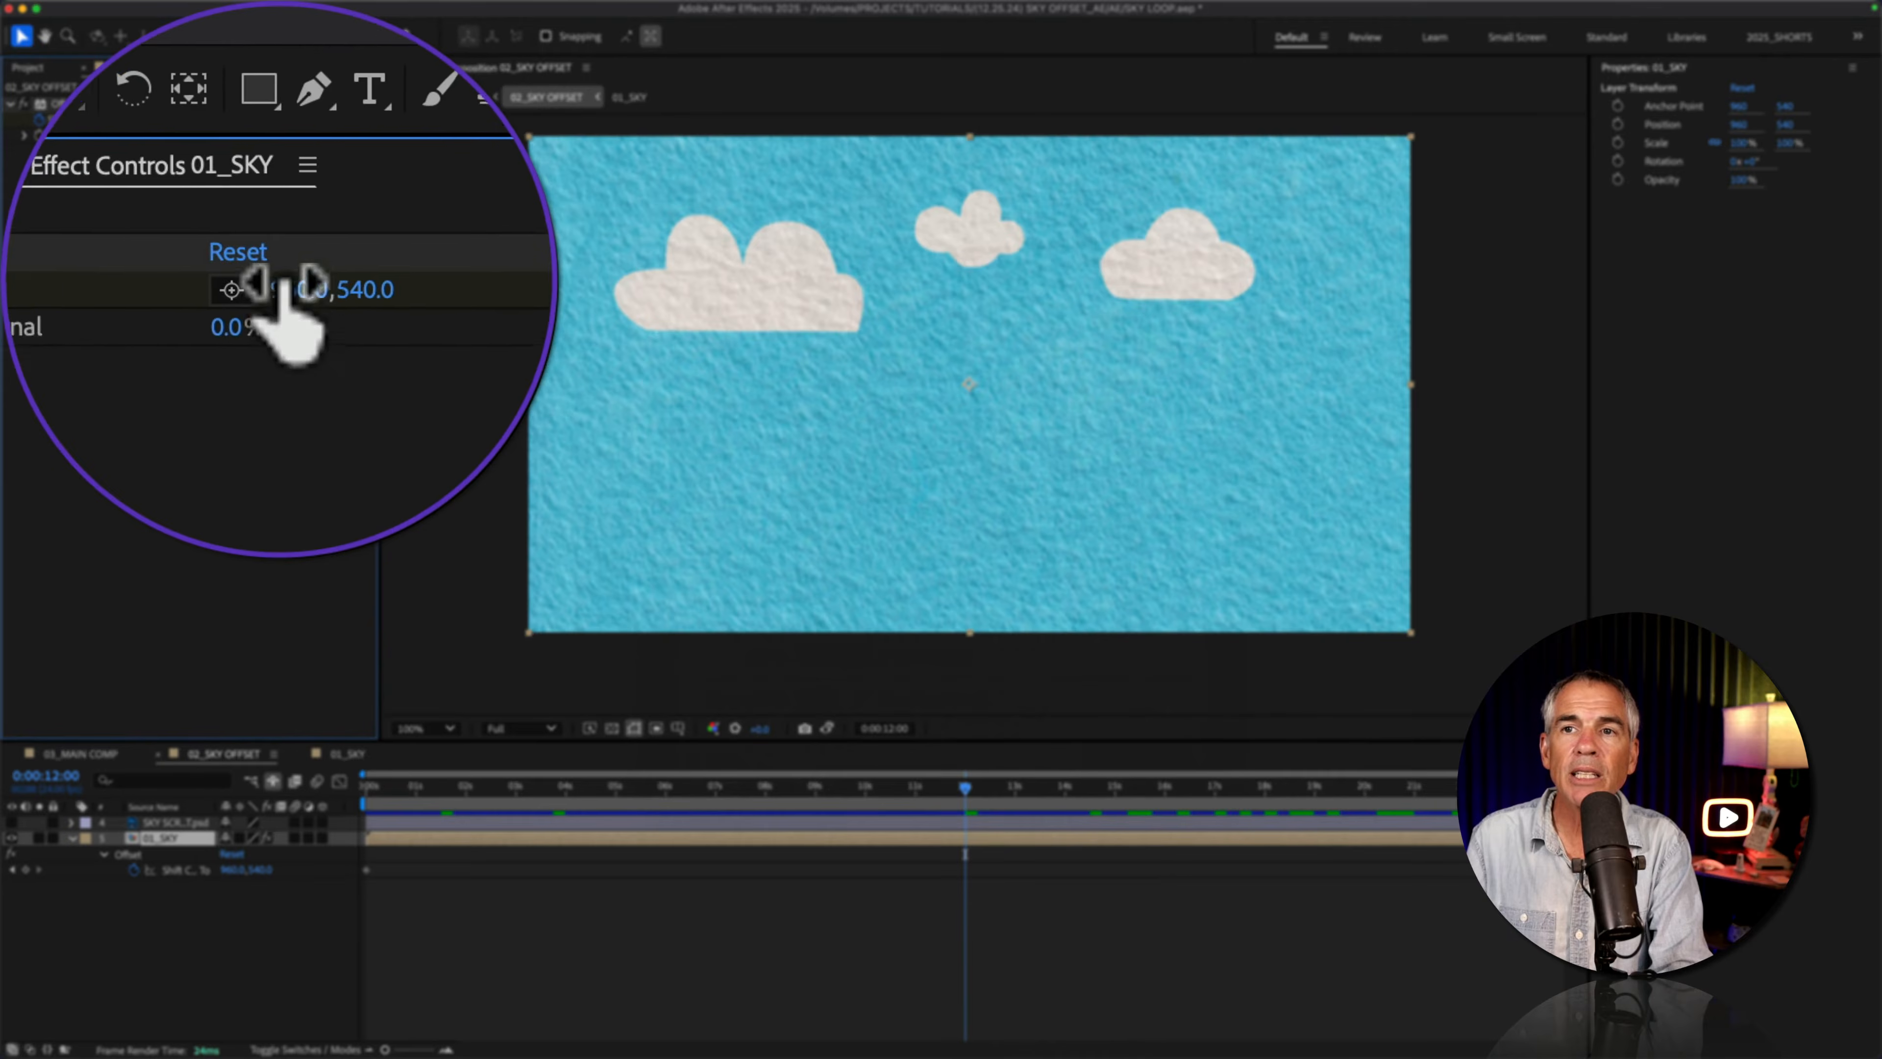
left_click(249, 119)
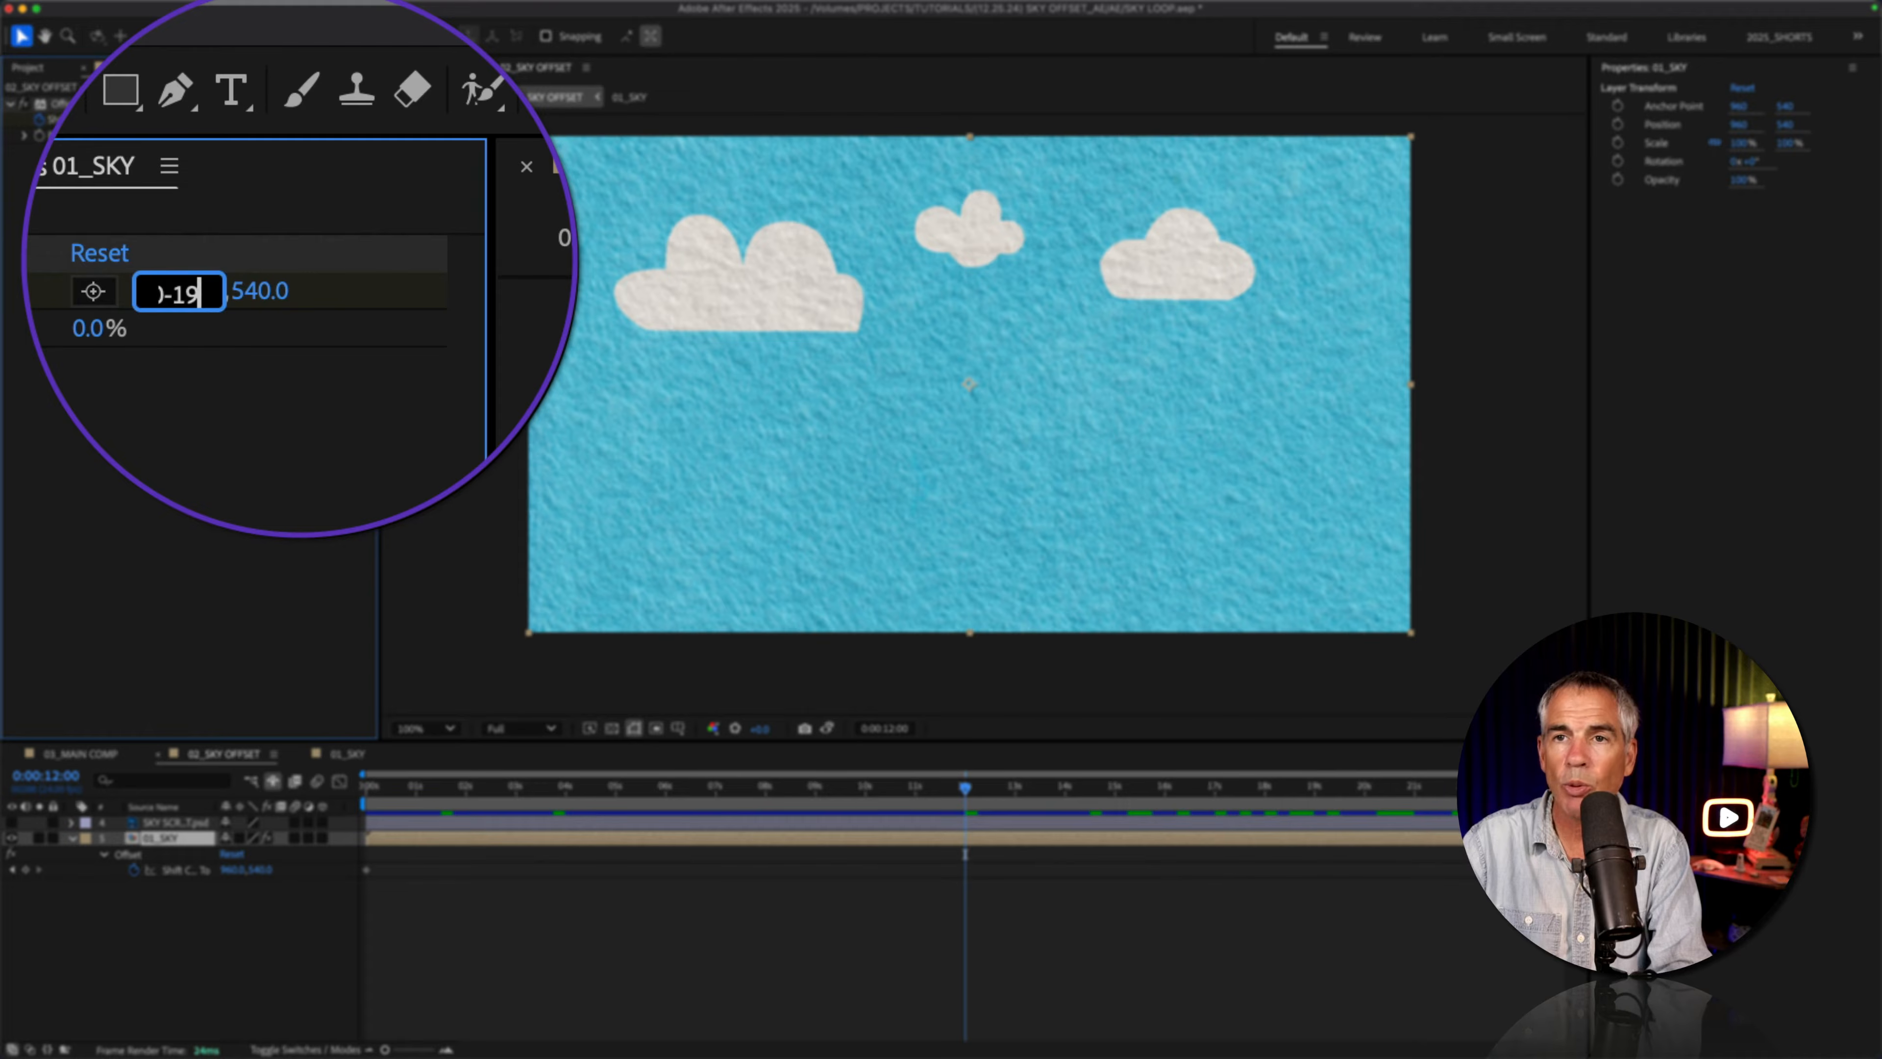
key("Return")
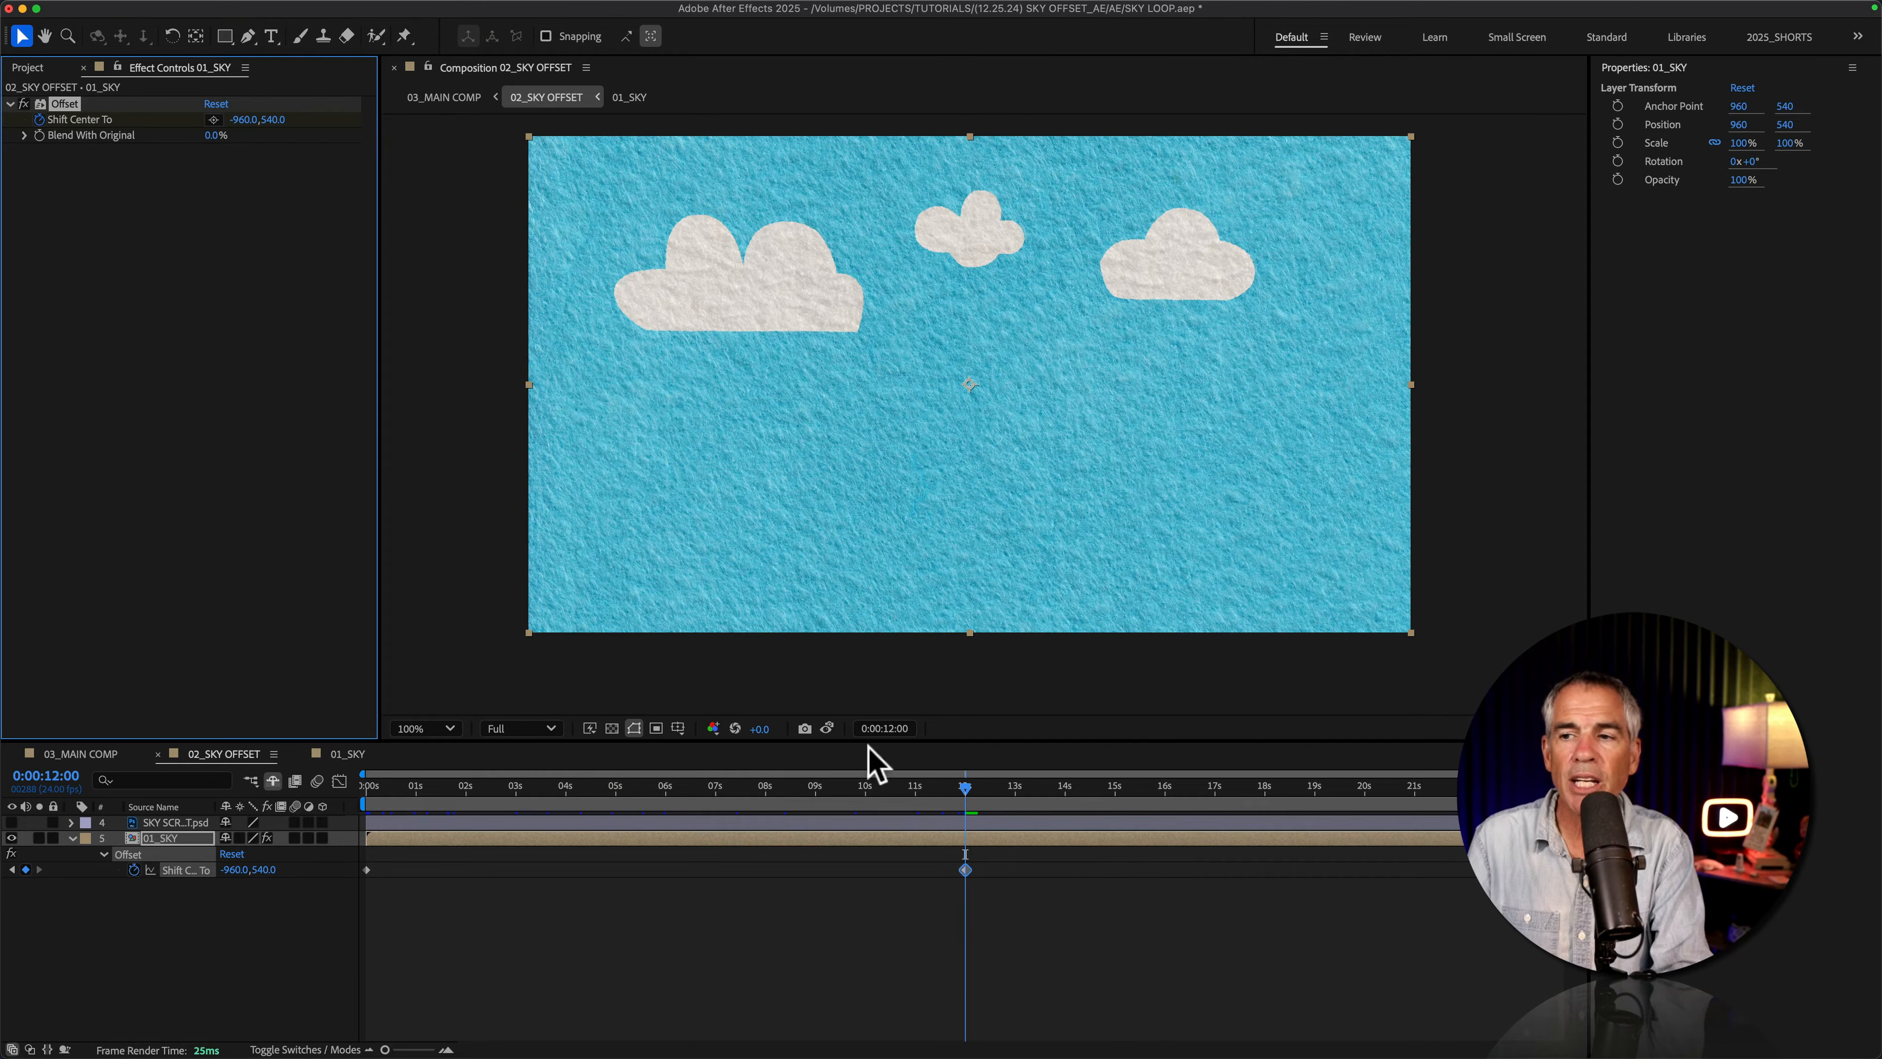
Step: Preview the scrolling sky from the start and compare its first frame with the frame at 0:00:12:00
left_click_drag(972, 791, 270, 824)
key("space")
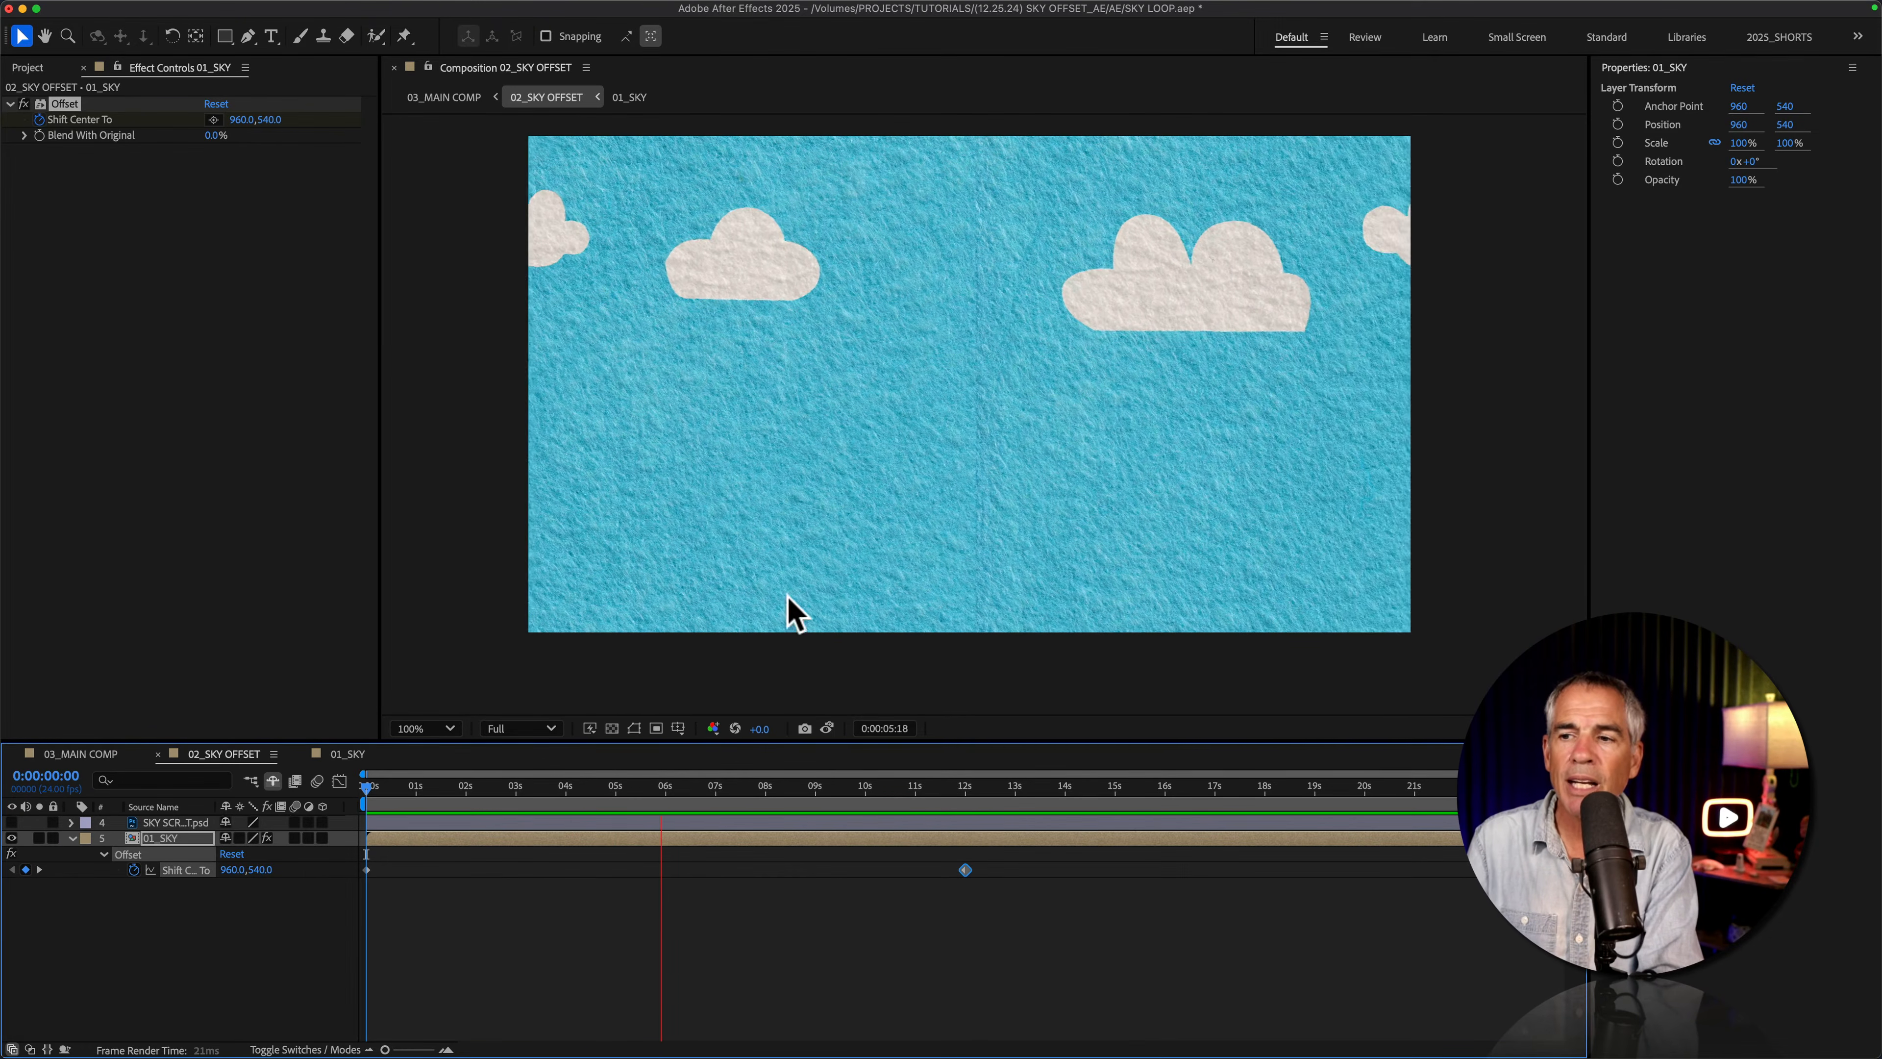
left_click(965, 786)
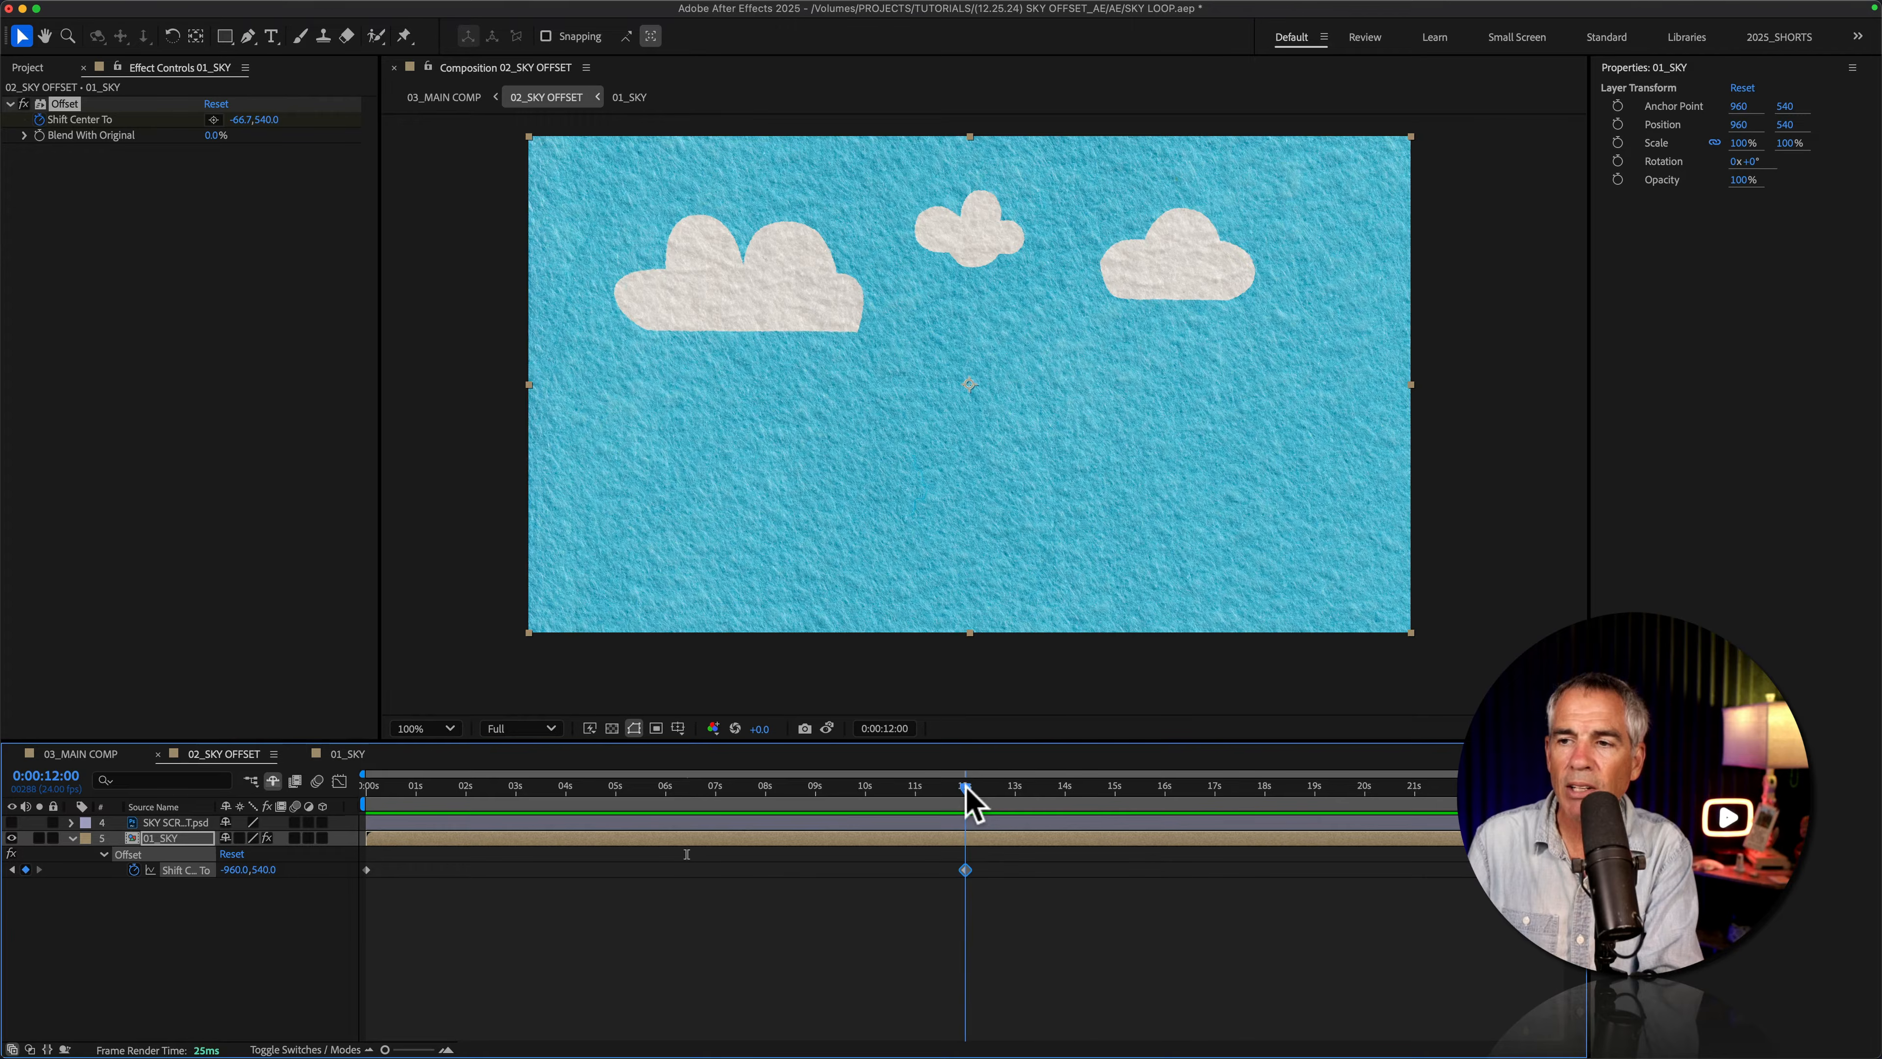
key("Home")
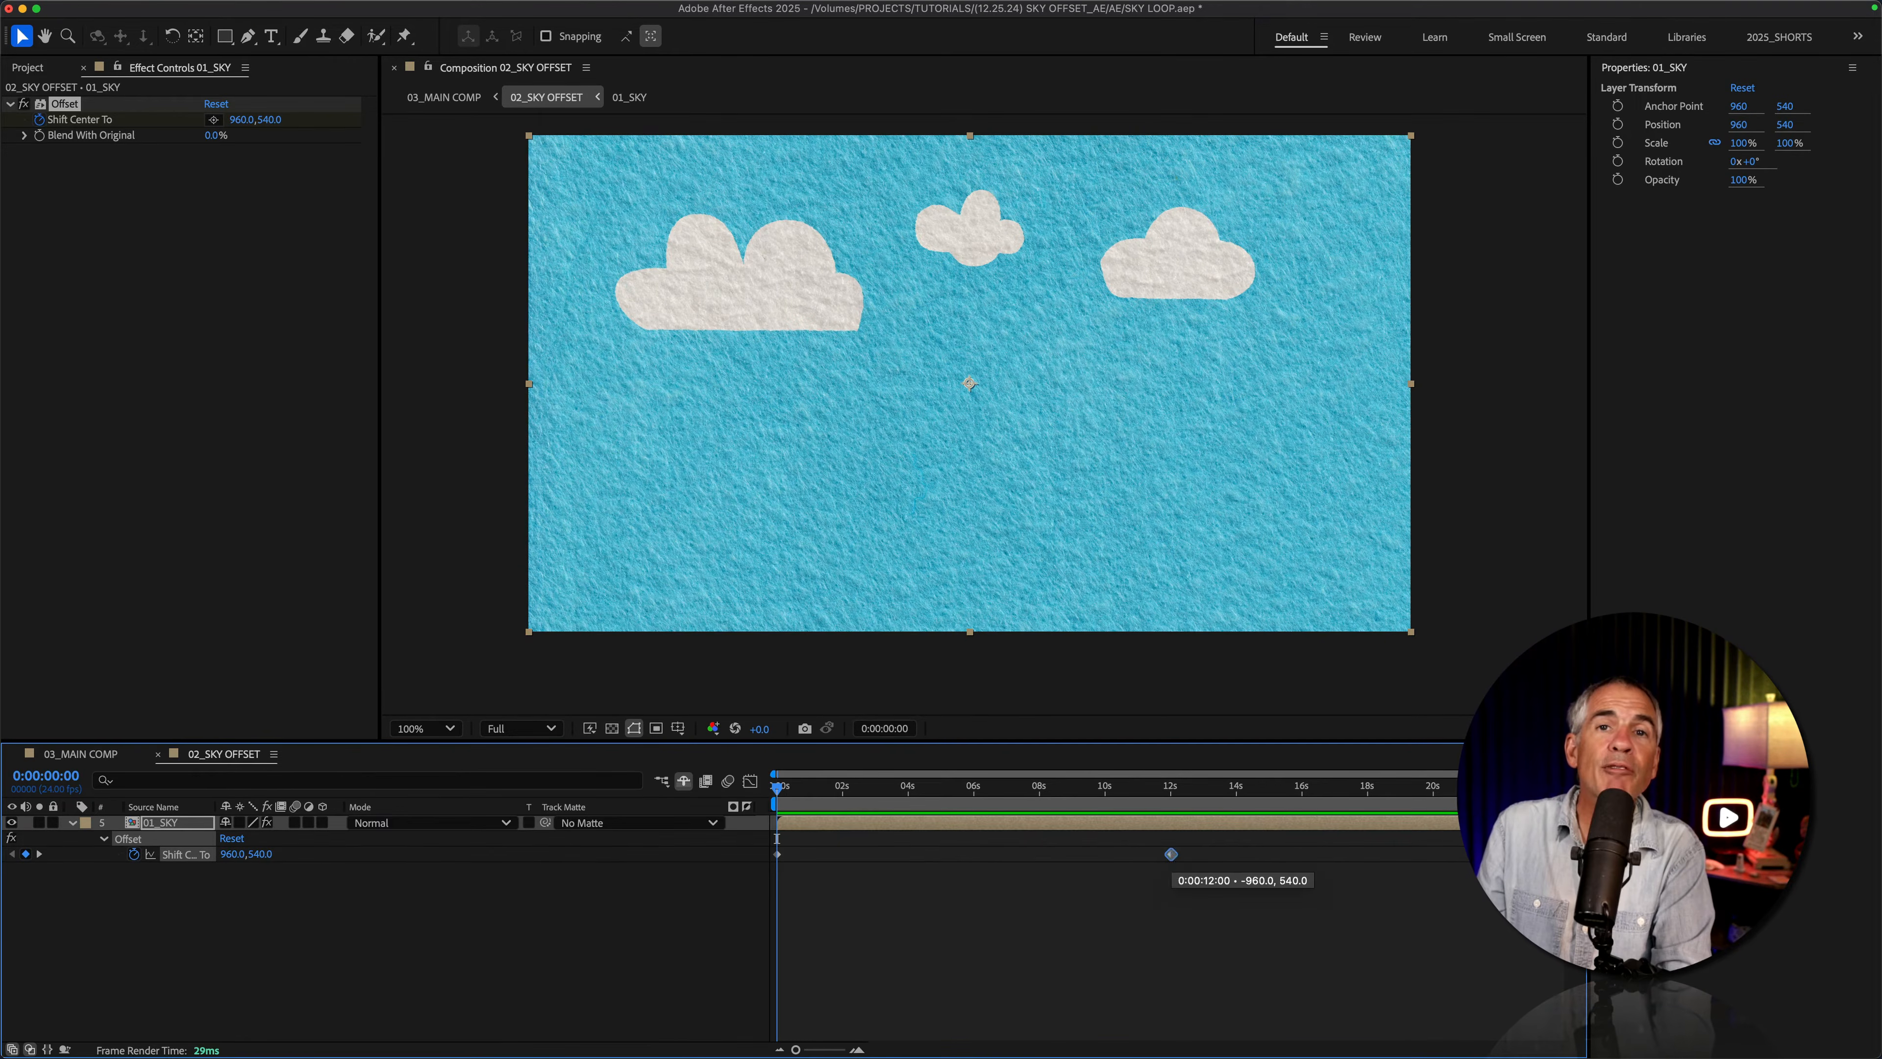
left_click_drag(1167, 857, 1453, 854)
key("space")
key("space")
key("space")
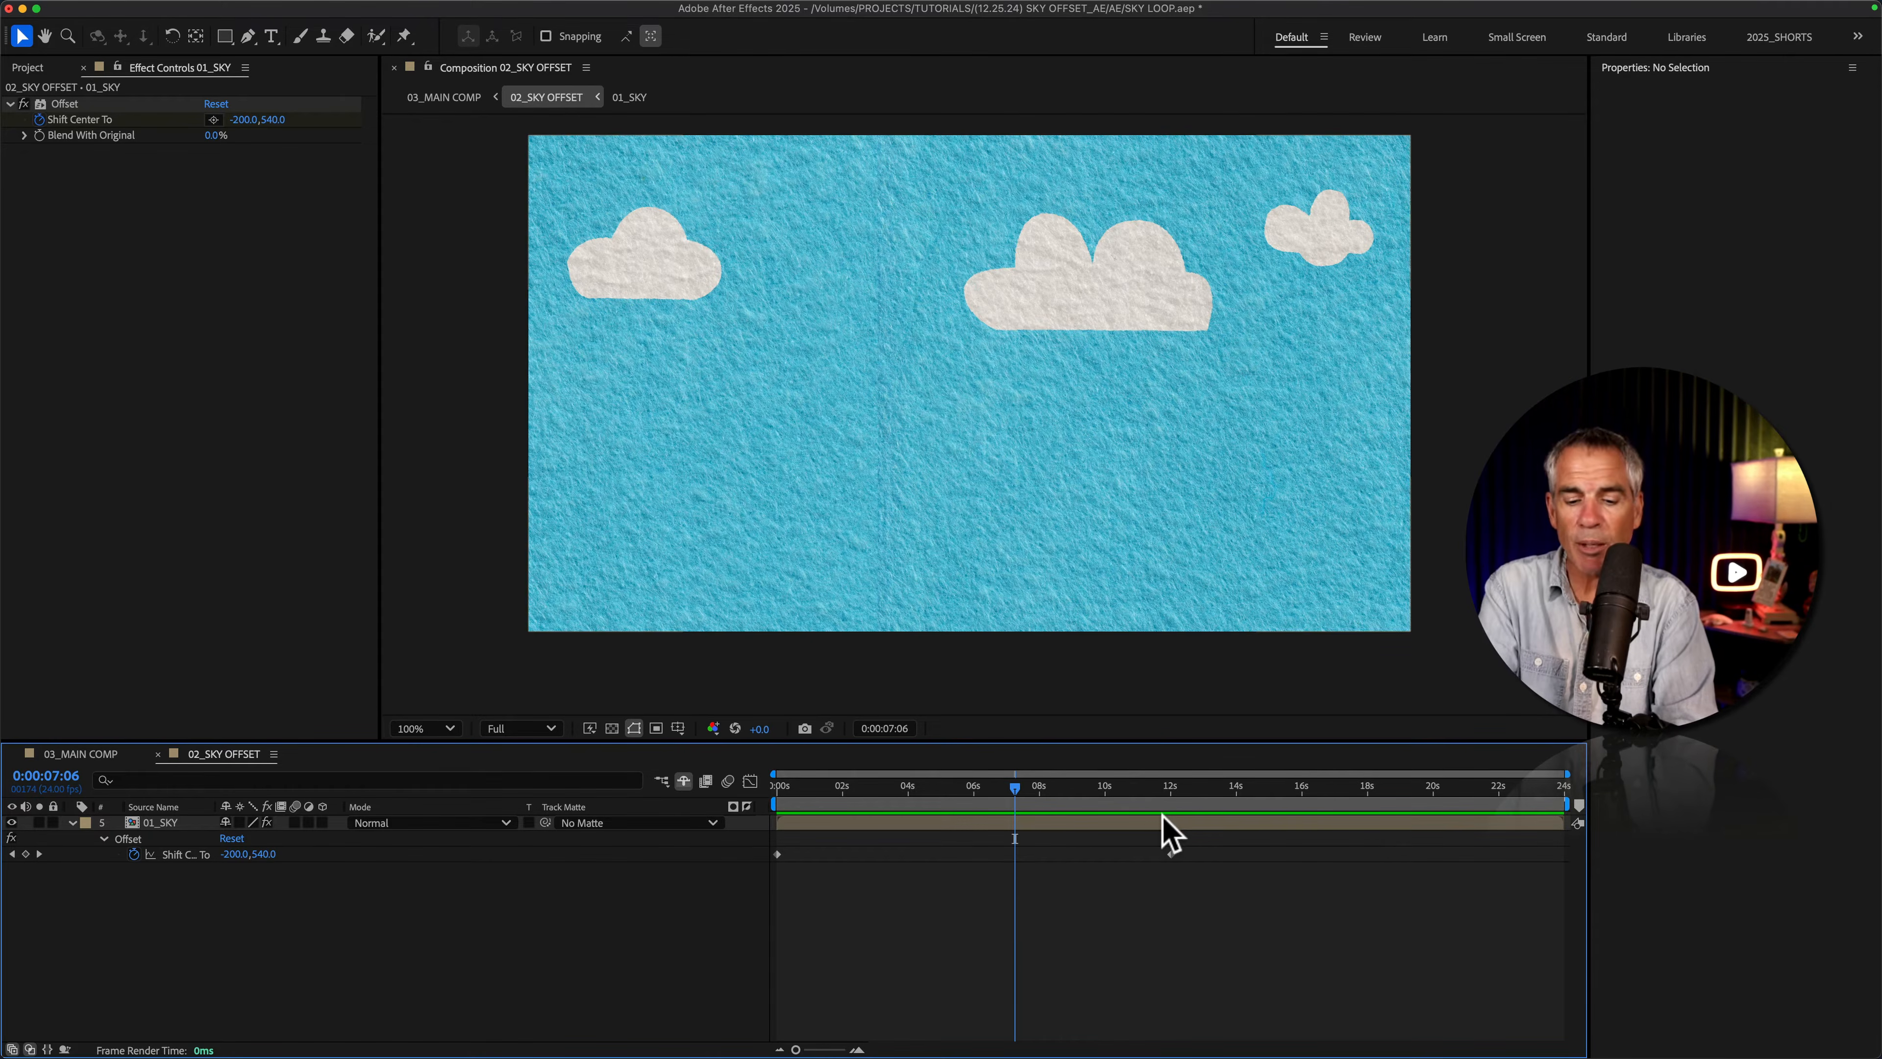
Step: Check the 02_SKY OFFSET composition's duration and play the animation past its last keyframe
key("super+k")
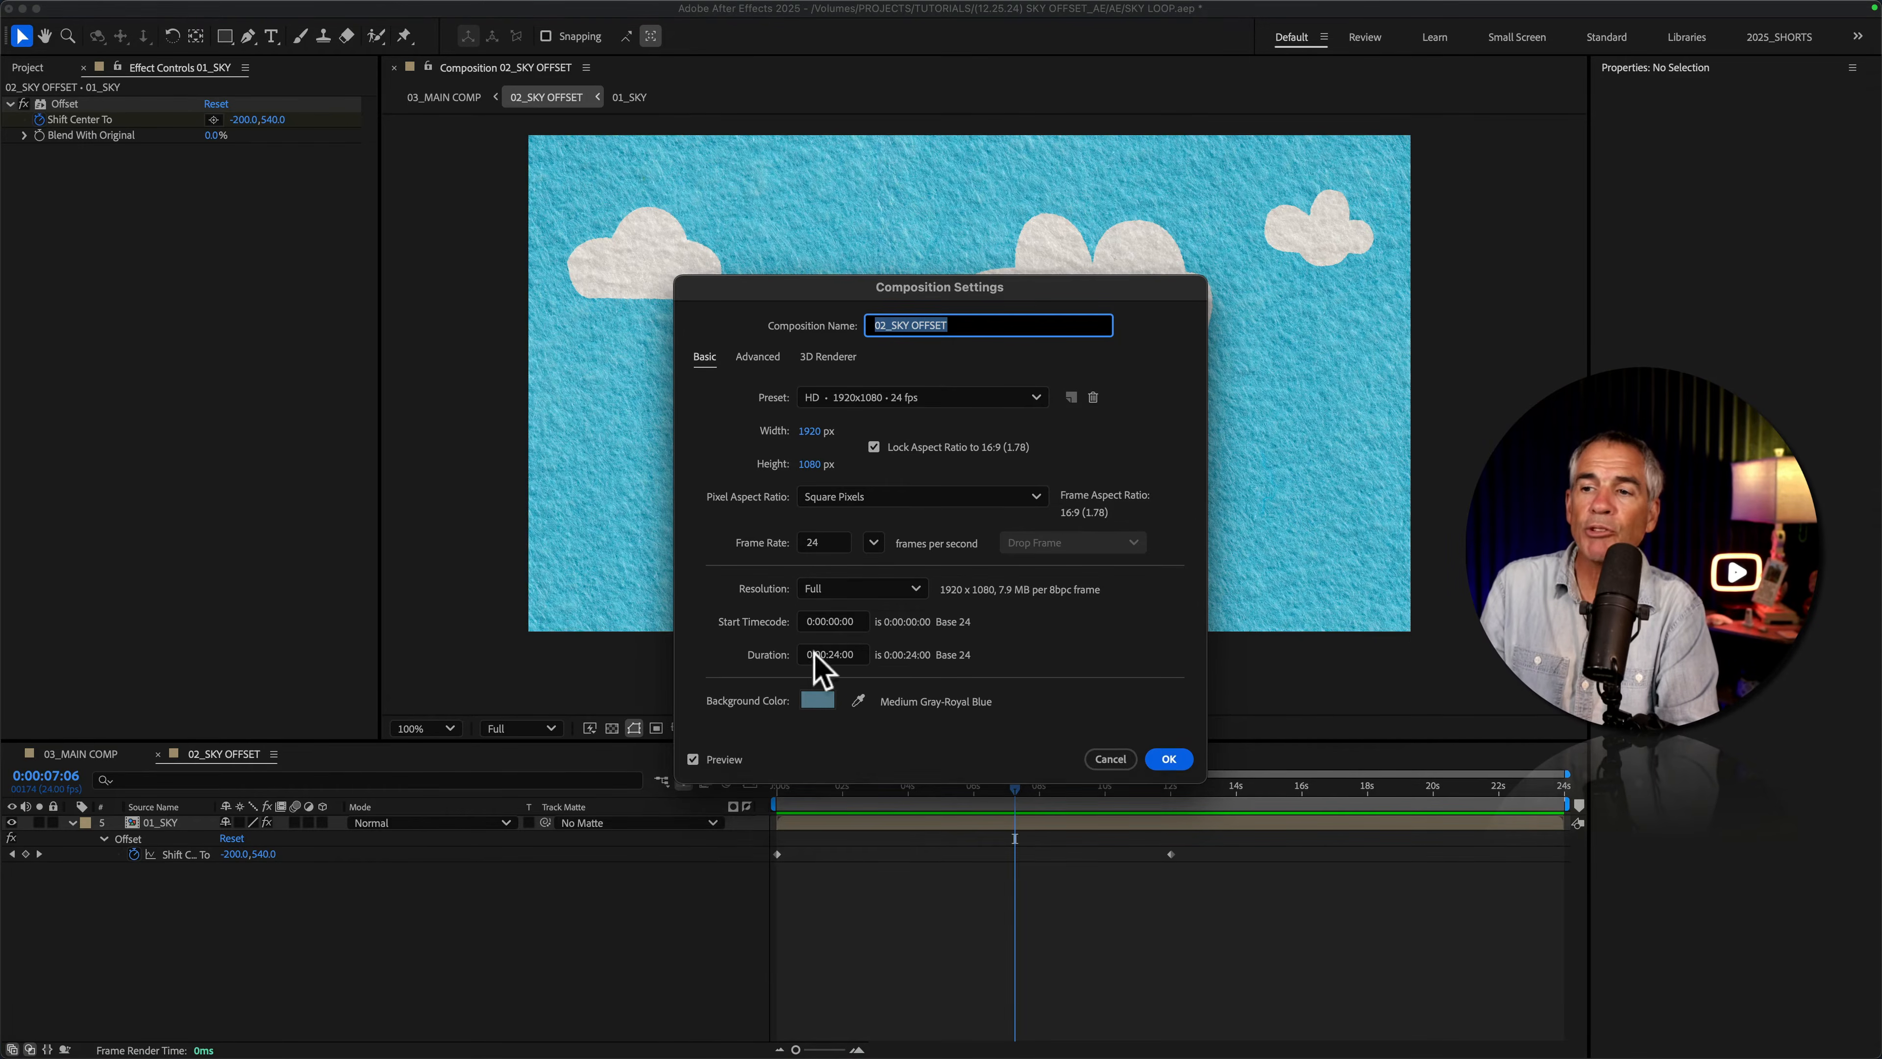
left_click(1089, 759)
key("space")
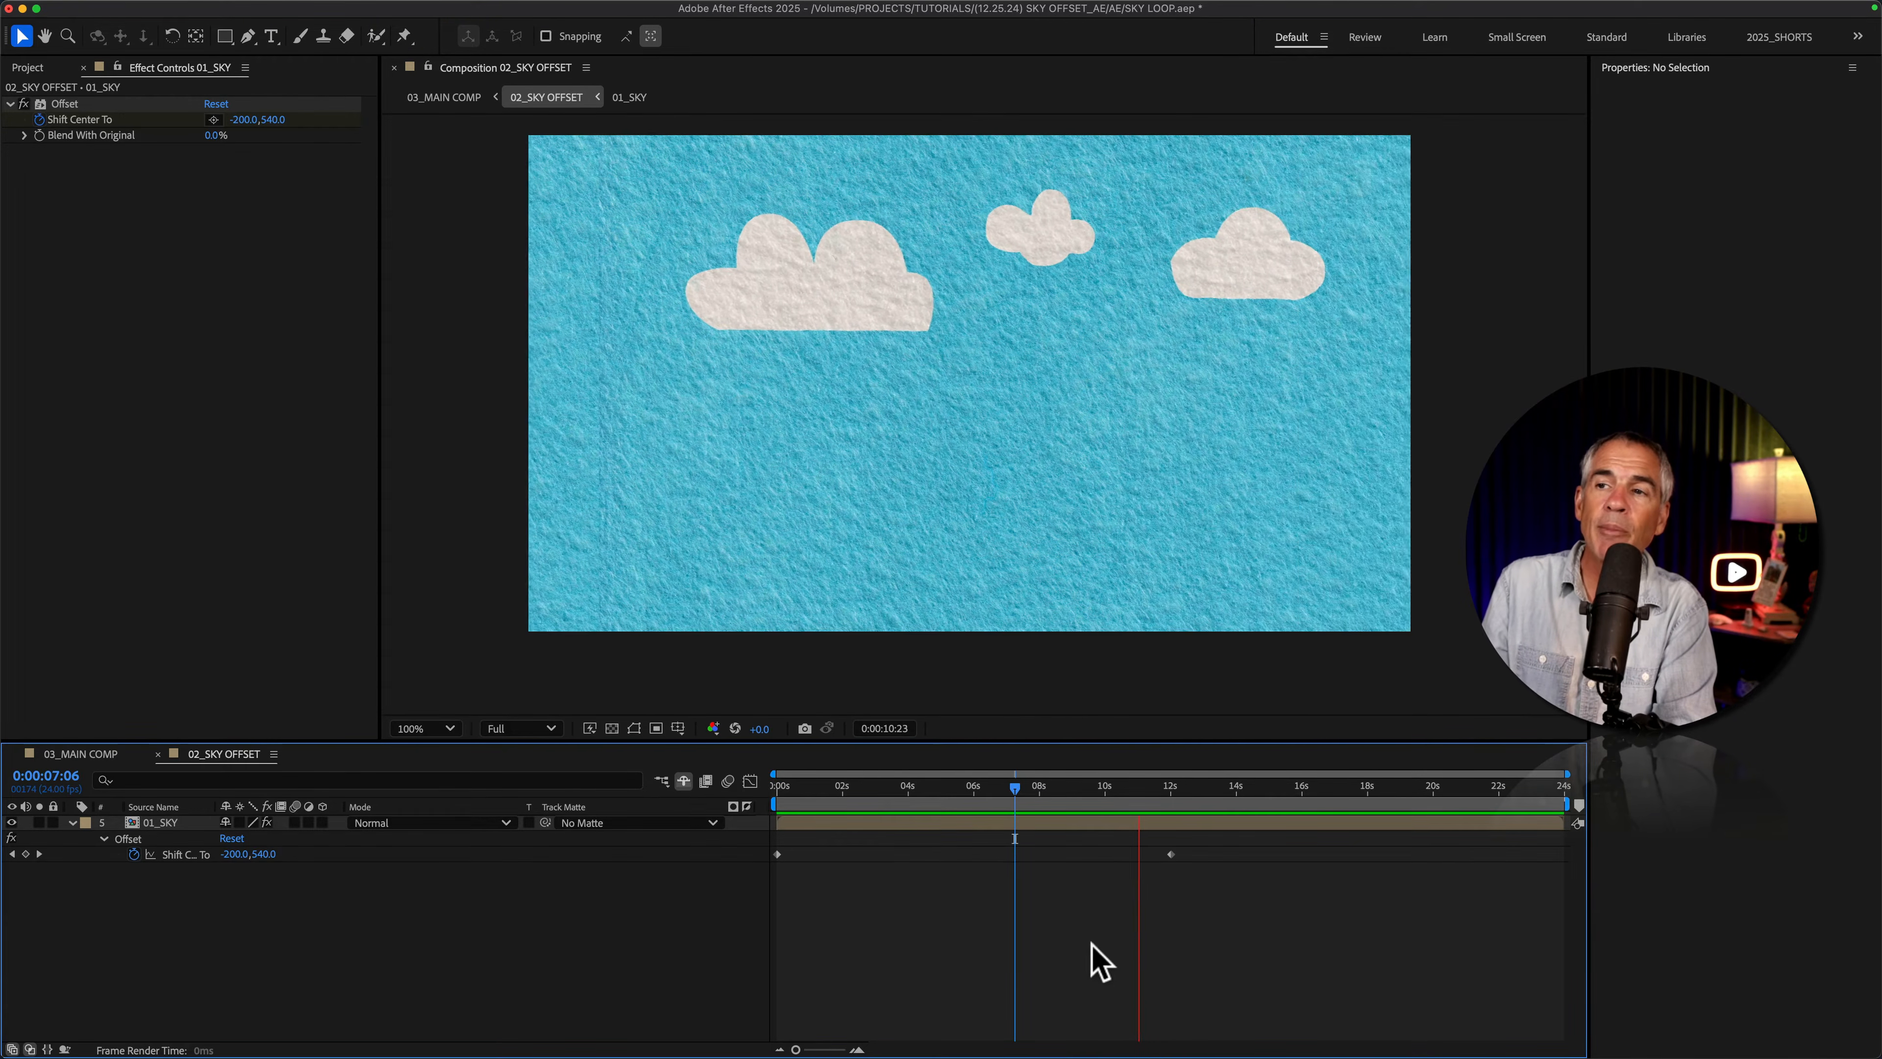
key("space")
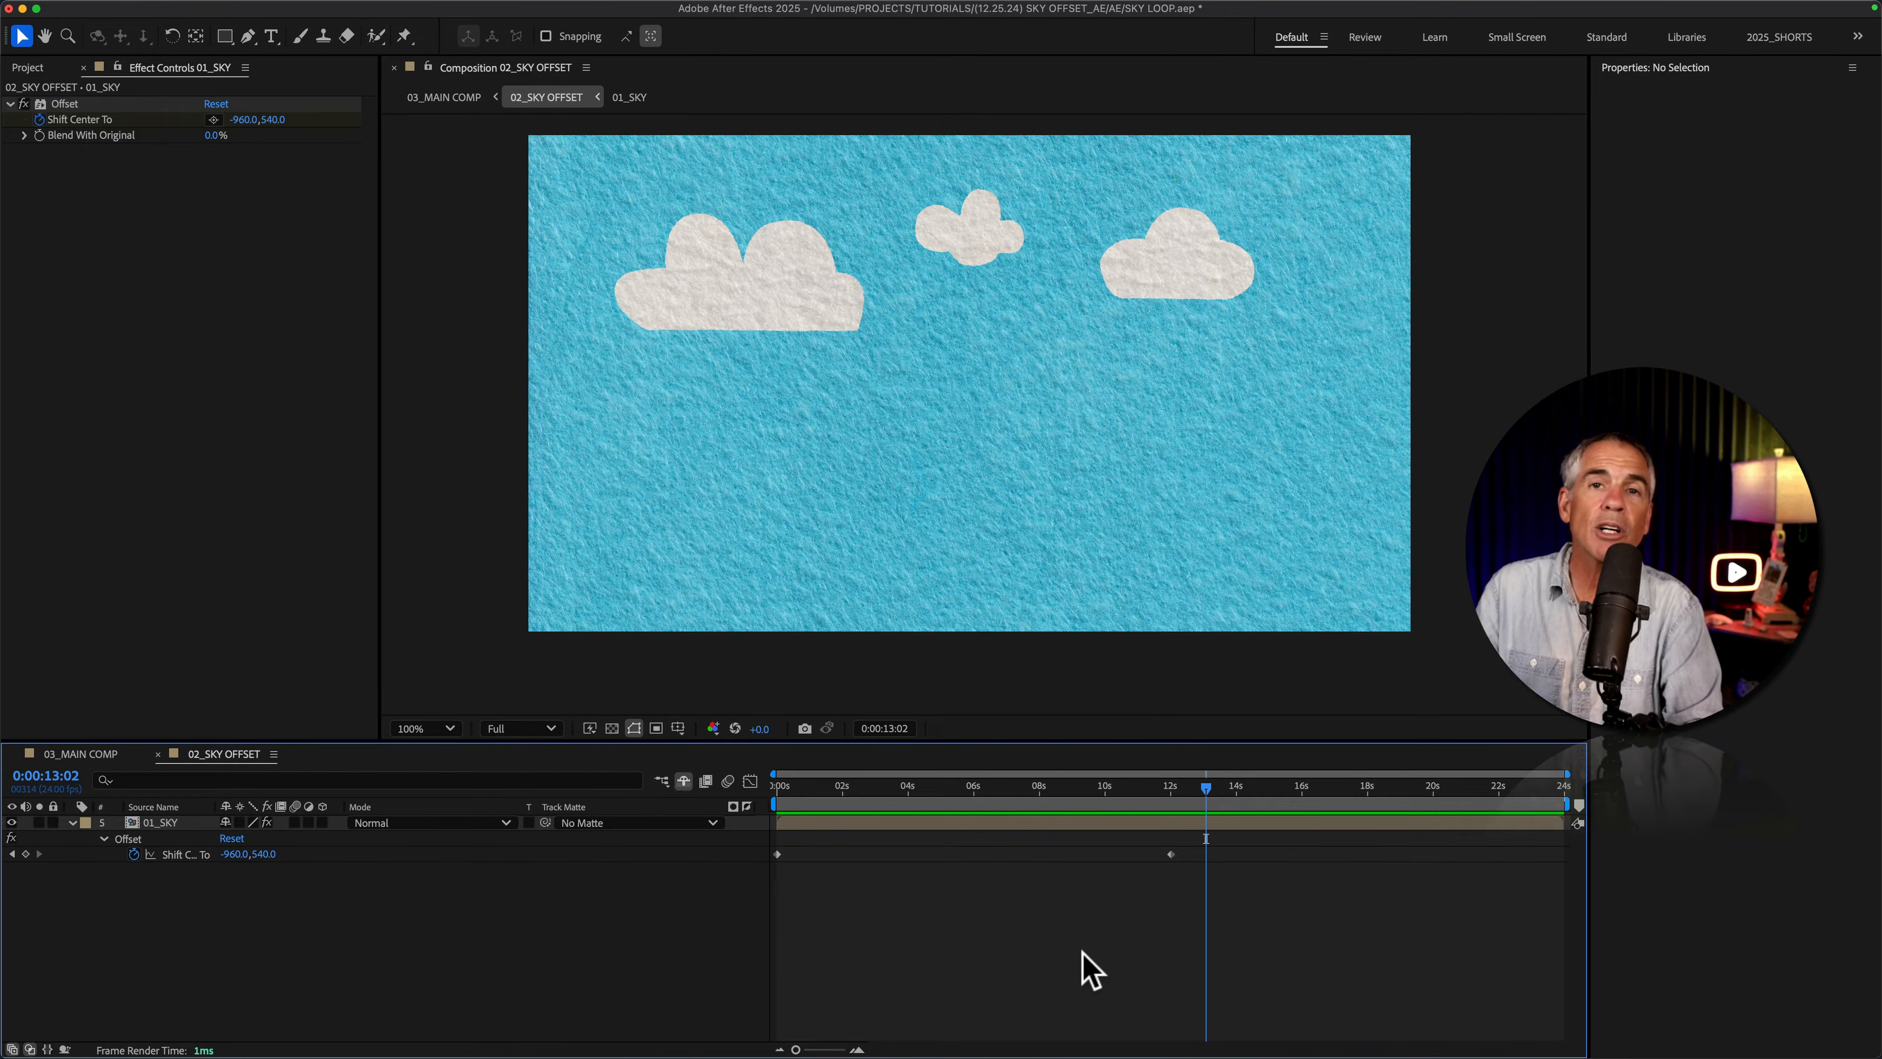
Step: Add the expression loopOut() to the Shift Center To property of the 01_SKY layer's Offset effect
key("alt")
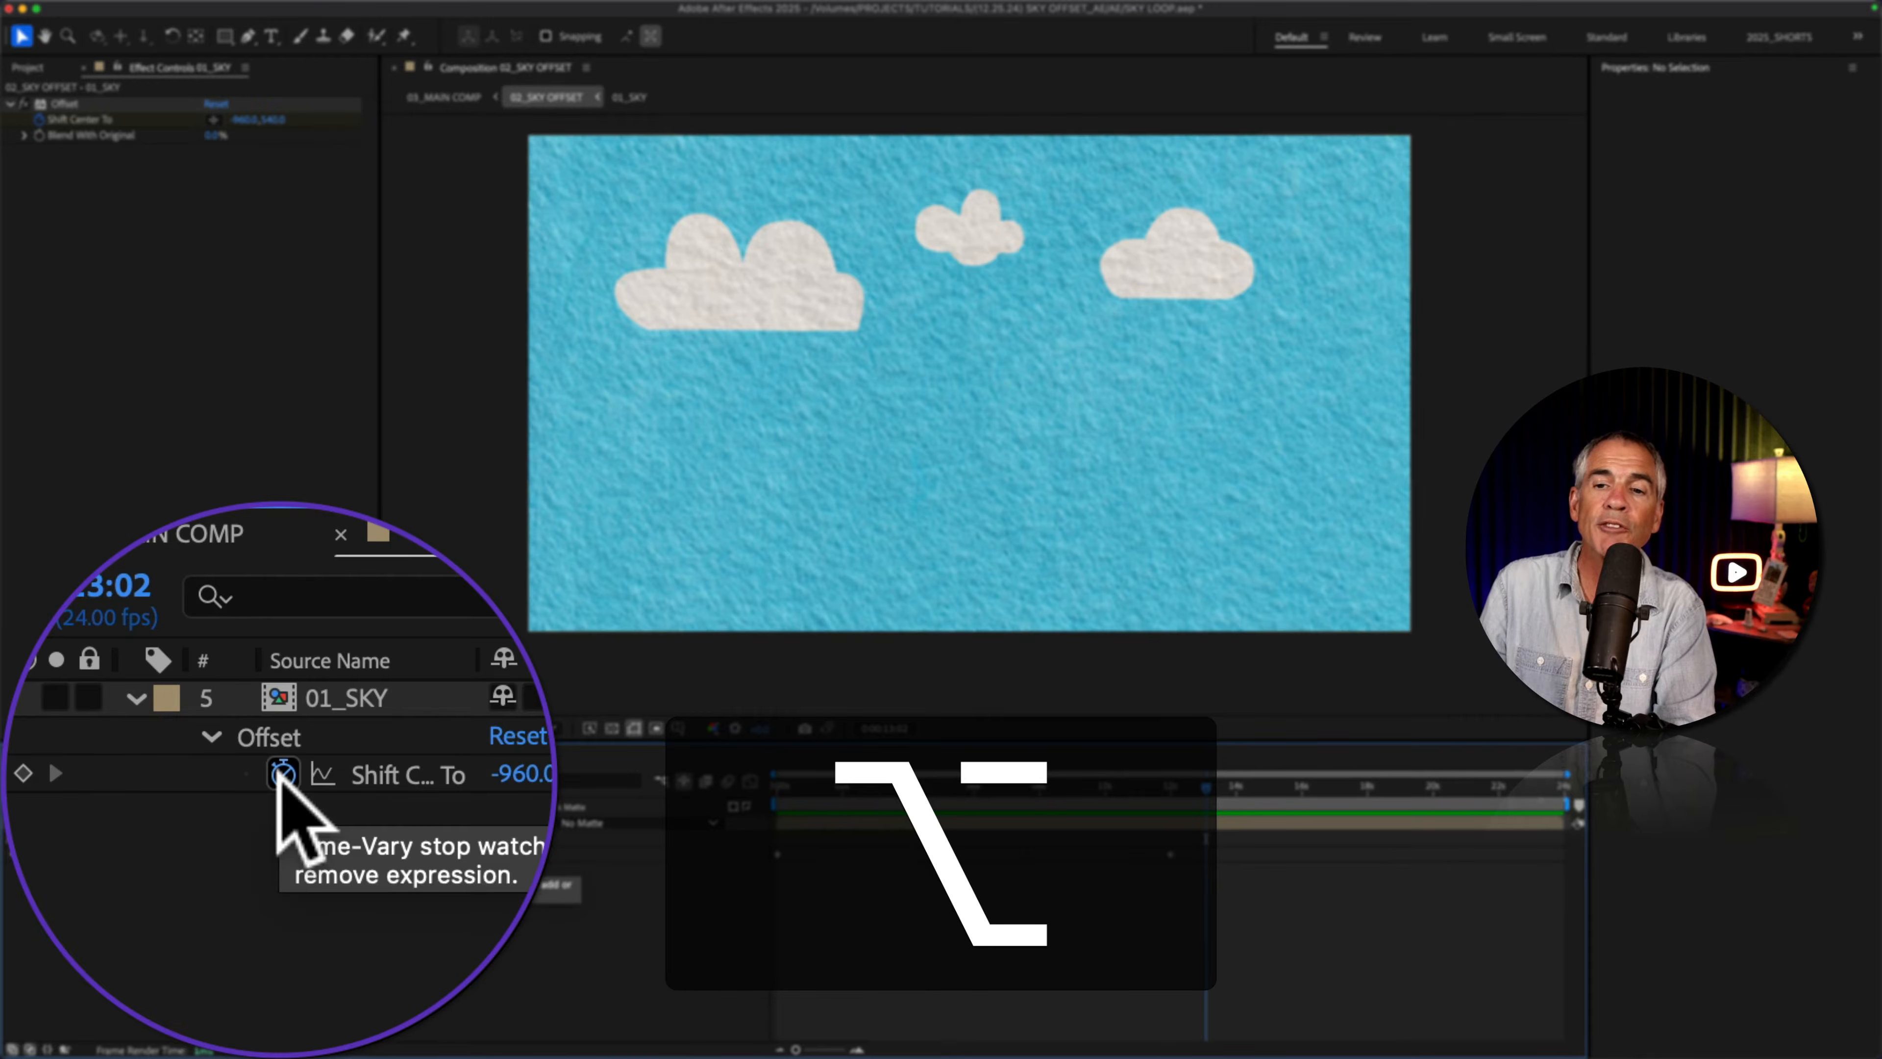
left_click(134, 854, "alt")
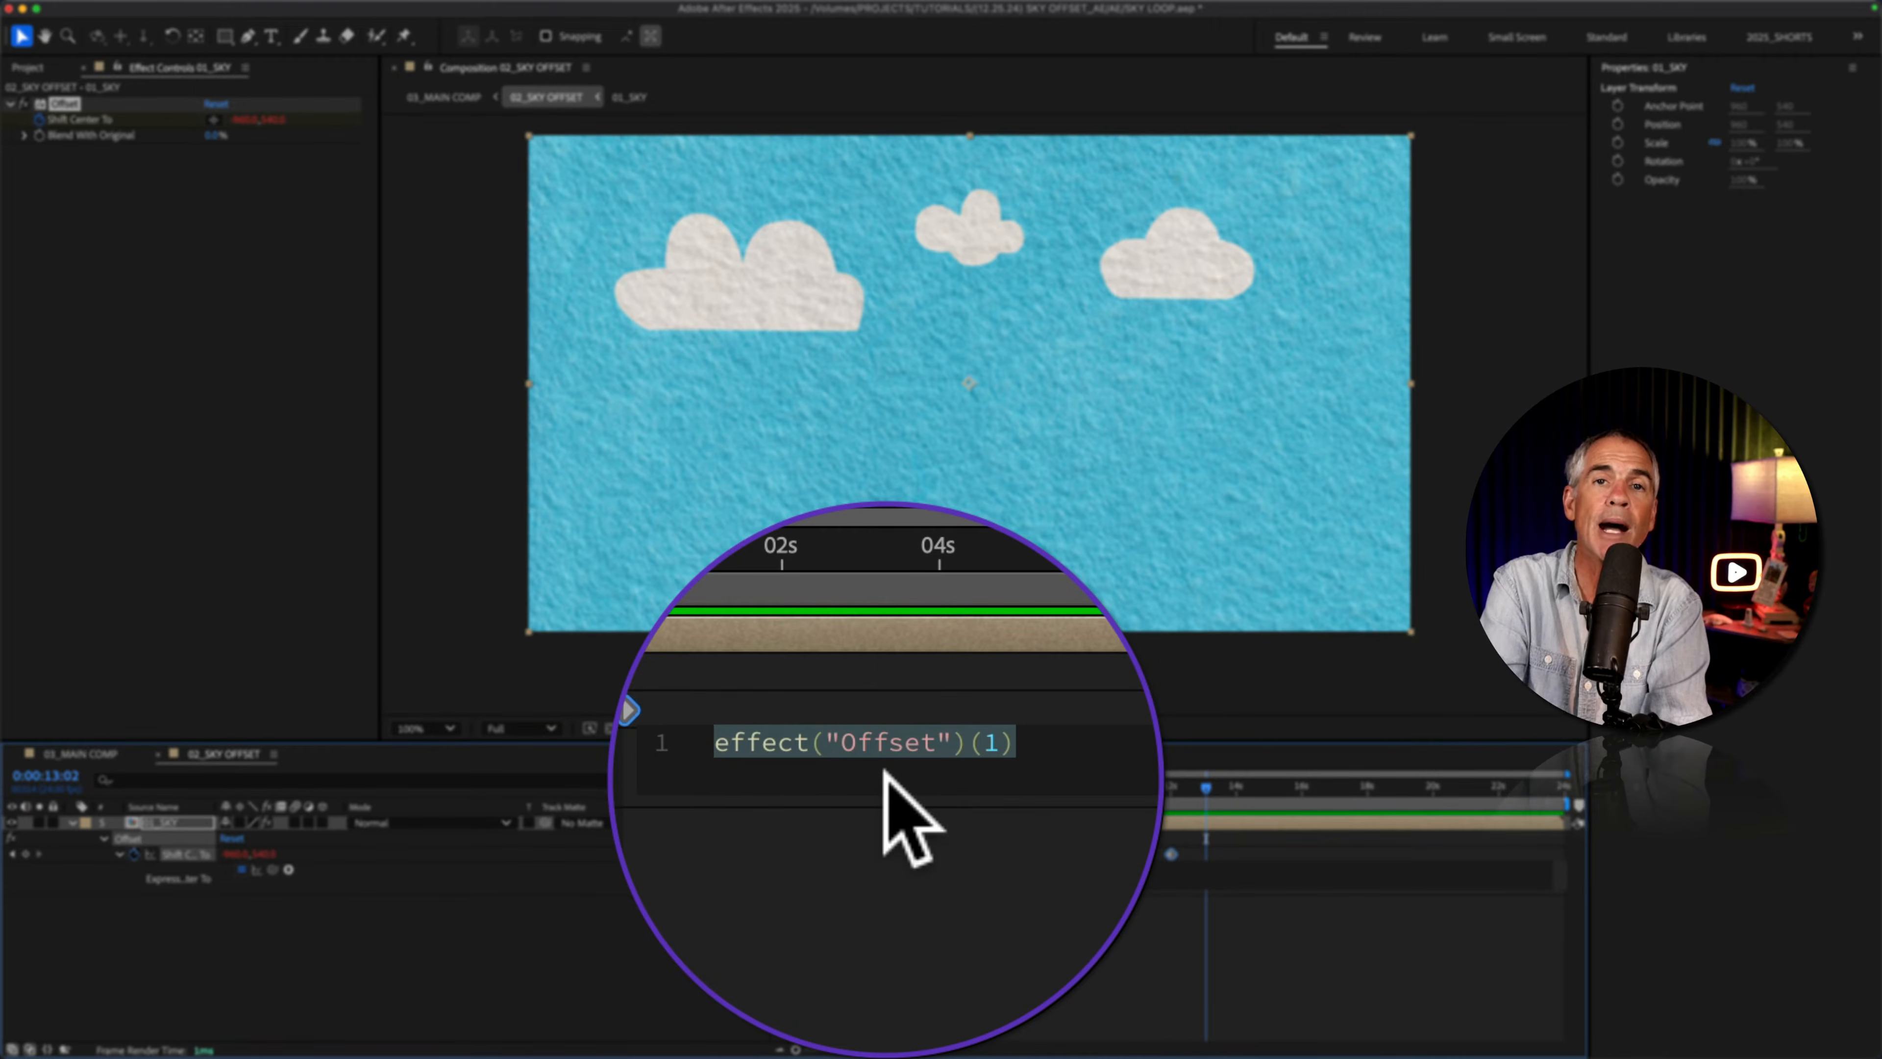
type("l")
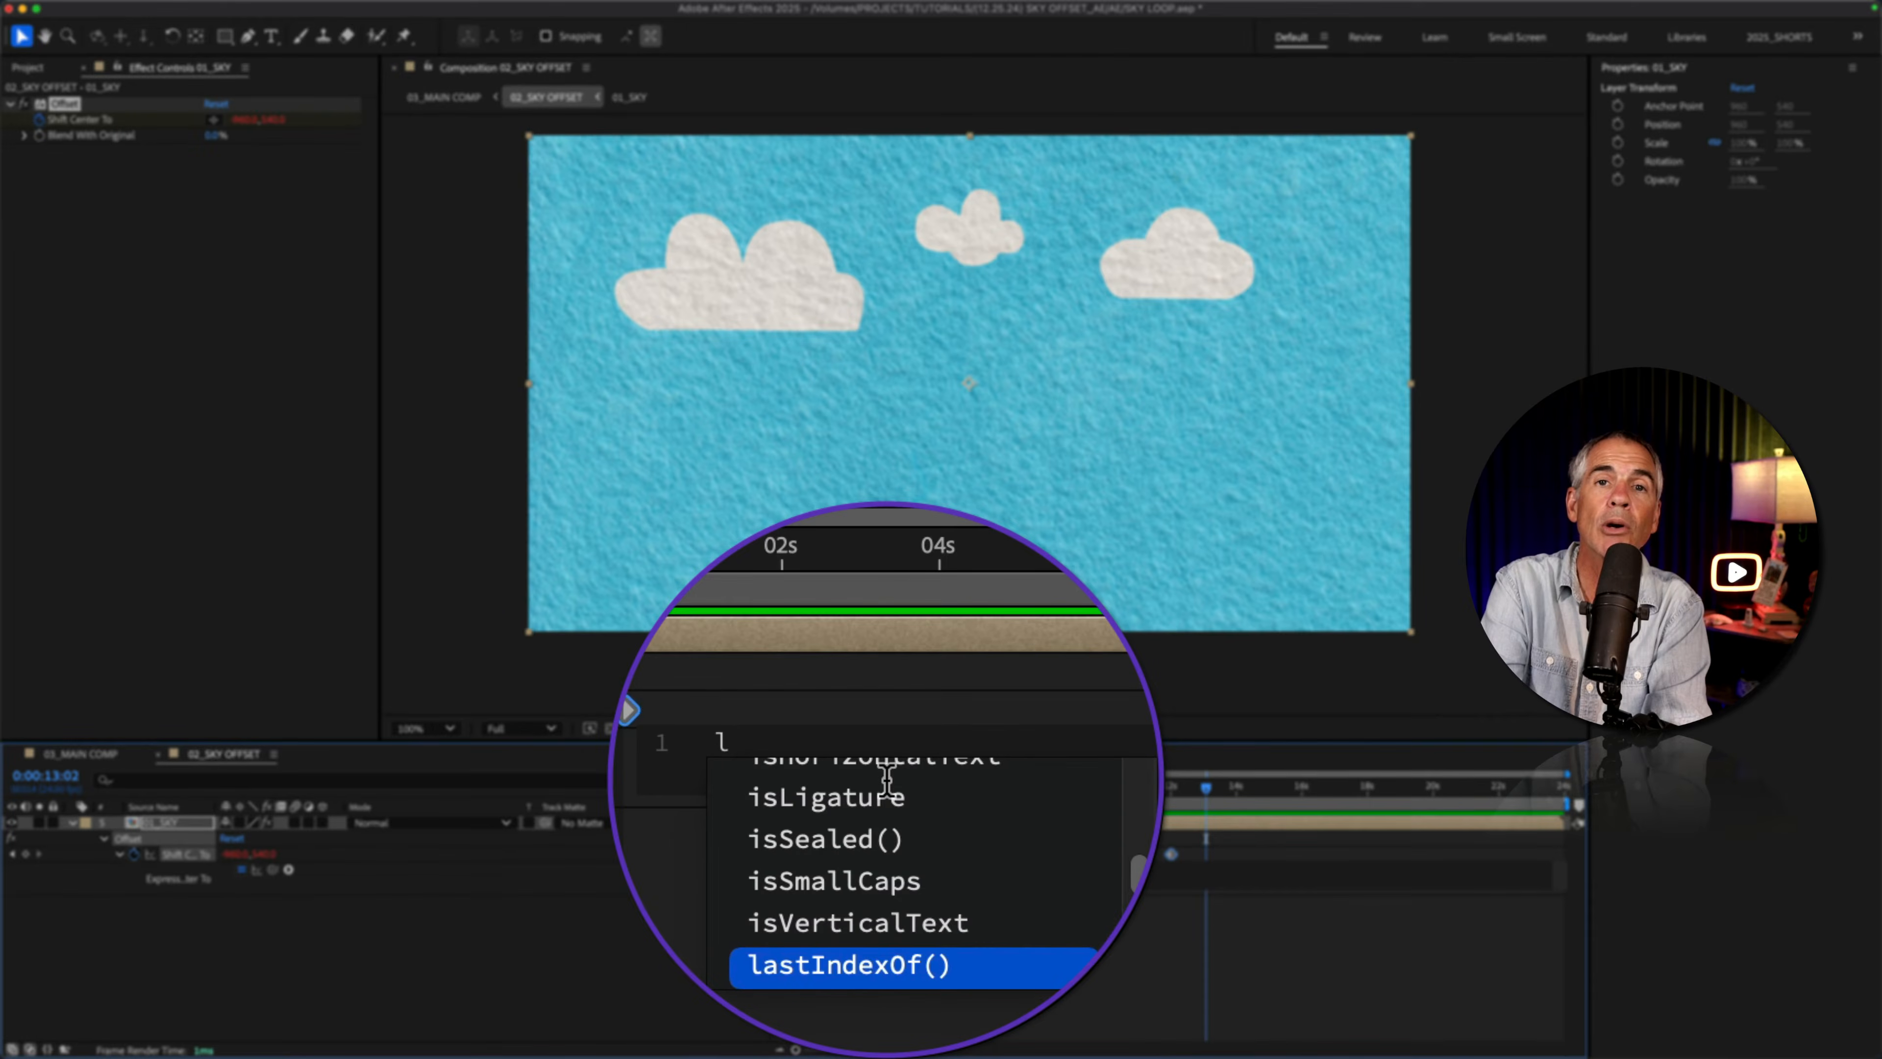
type("oopOut")
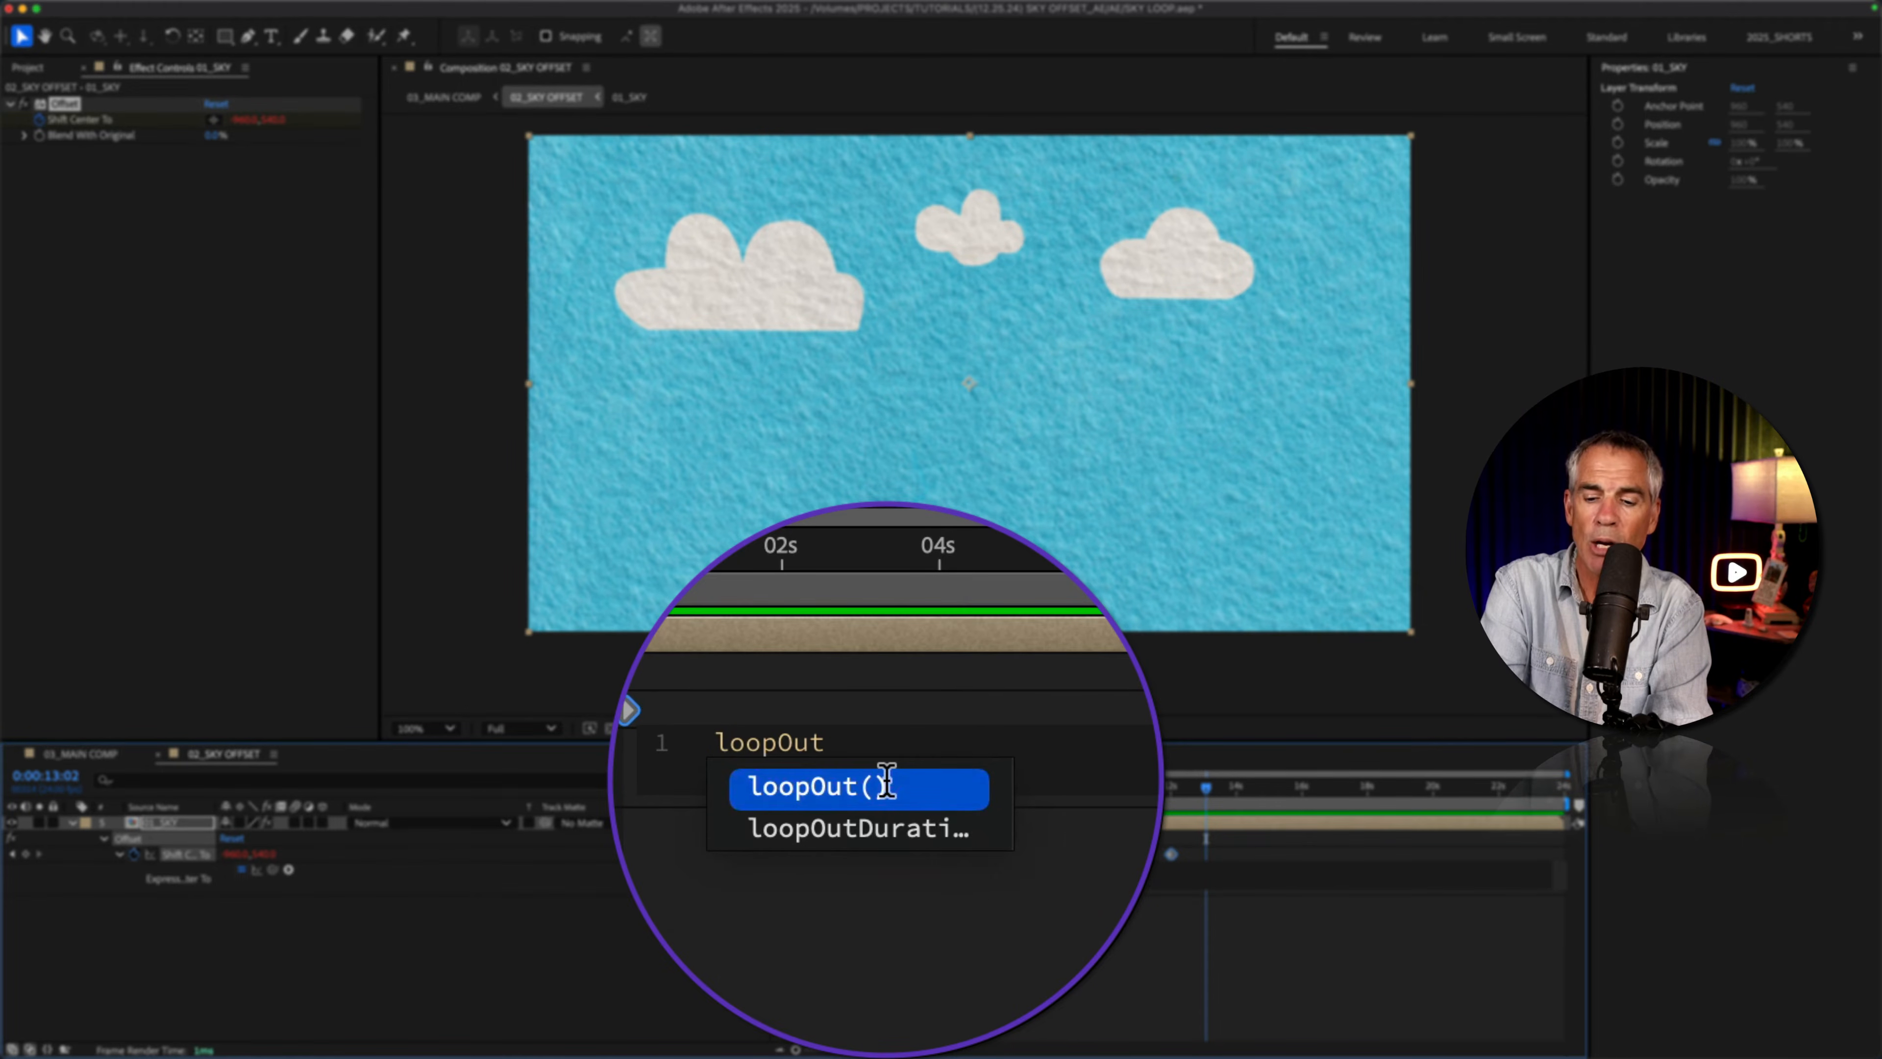
left_click(887, 783)
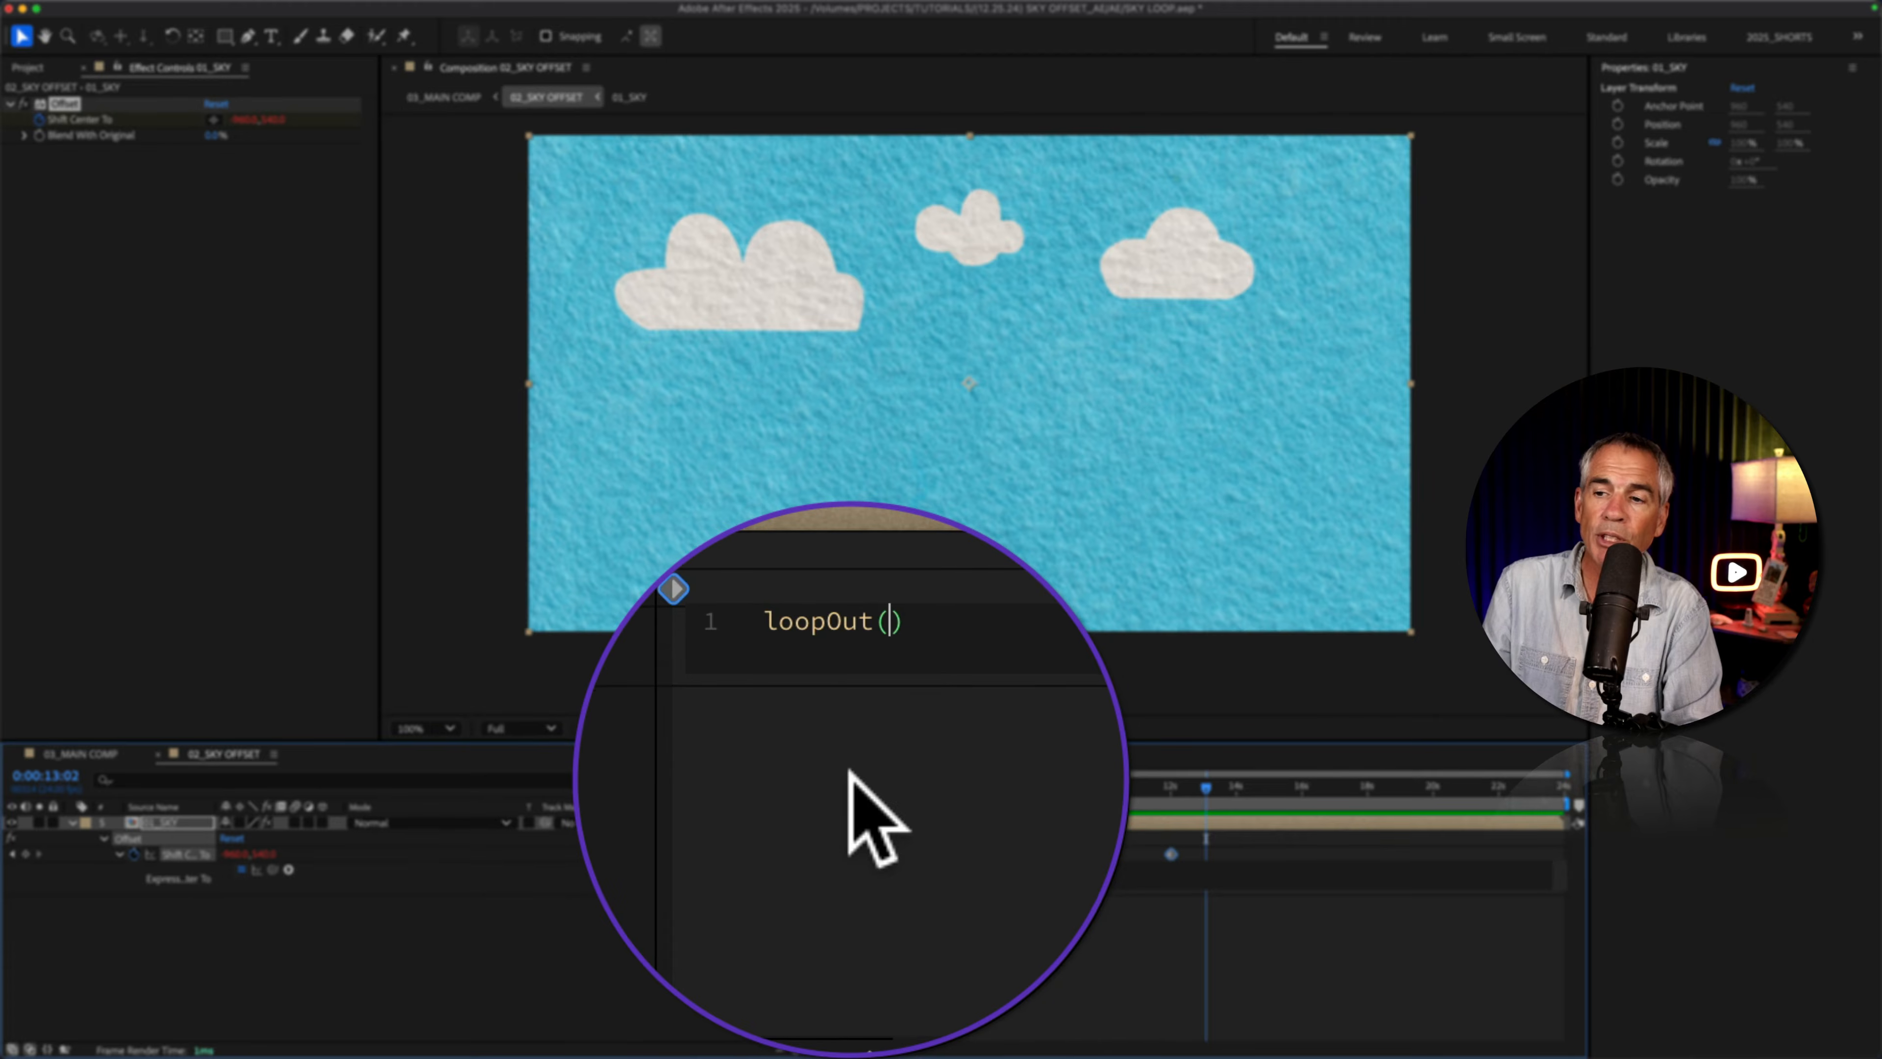
left_click(823, 930)
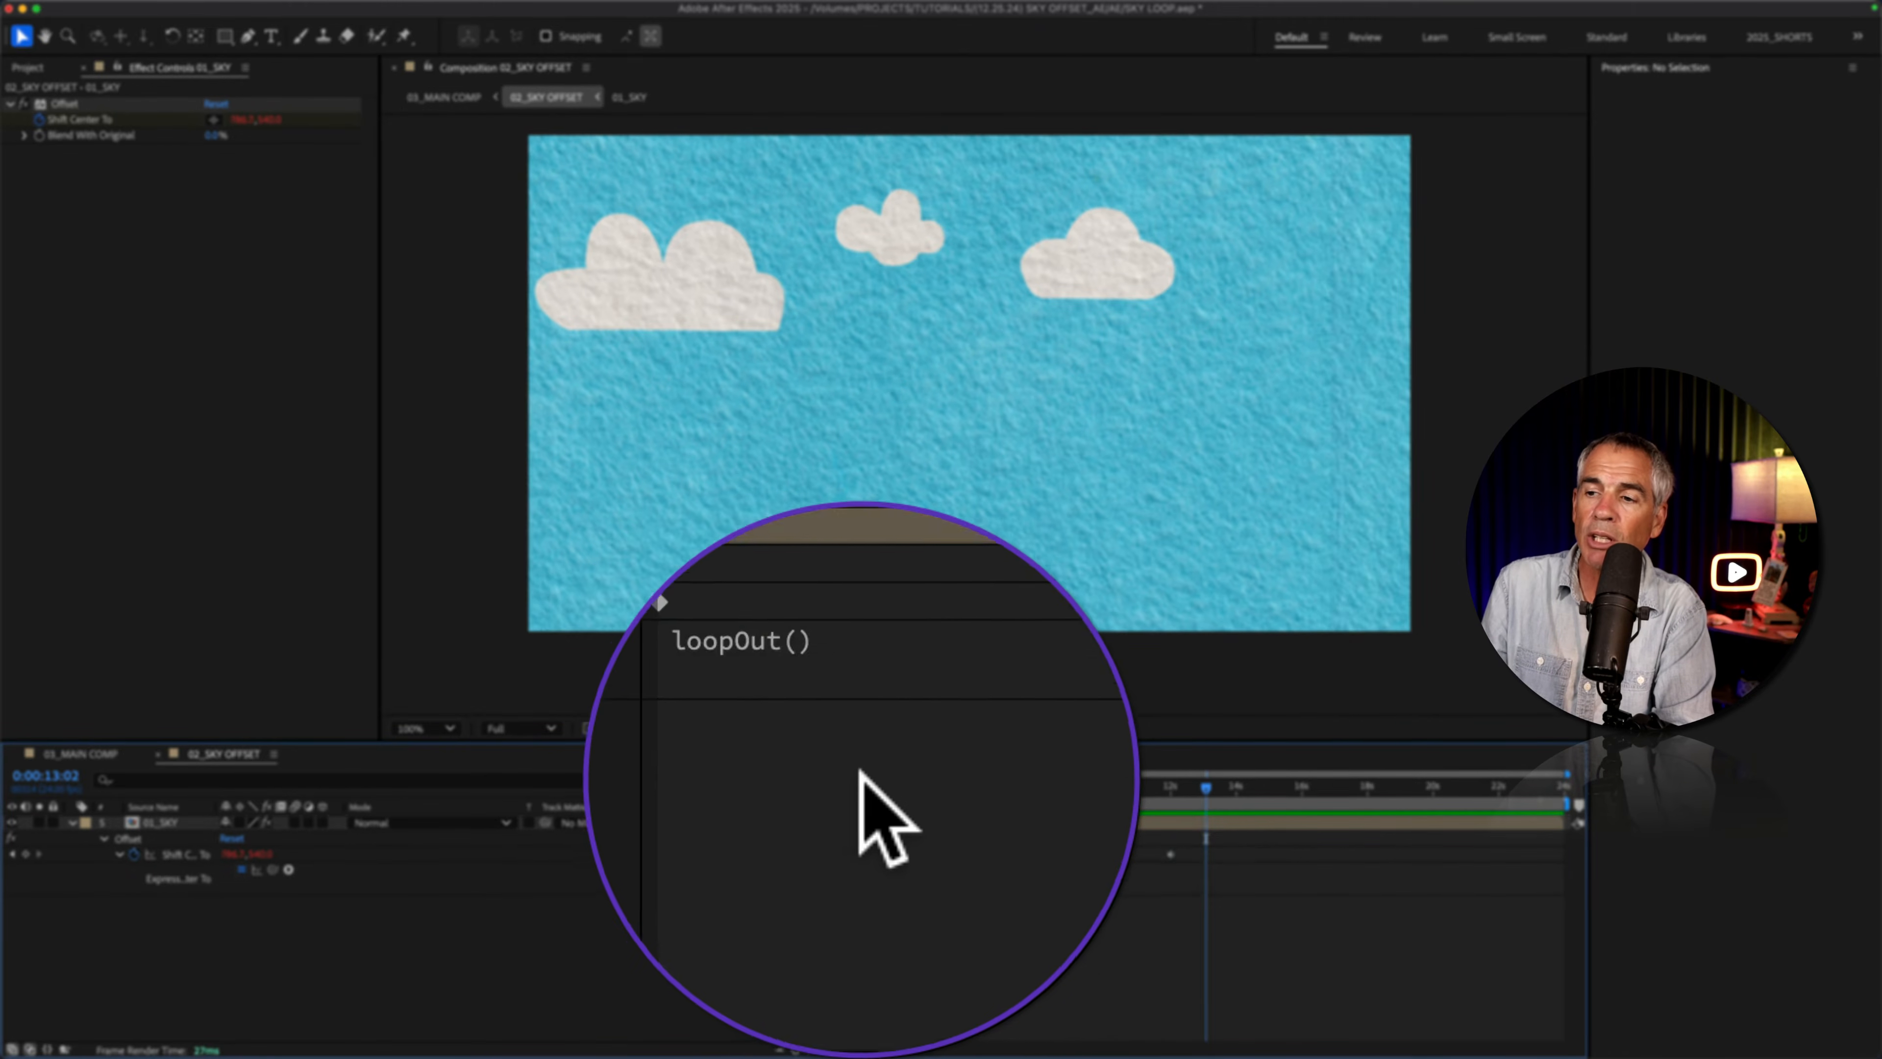
Step: Preview the sky scrolling beyond the second keyframe and review the 02_SKY OFFSET composition settings
left_click_drag(1137, 787, 980, 787)
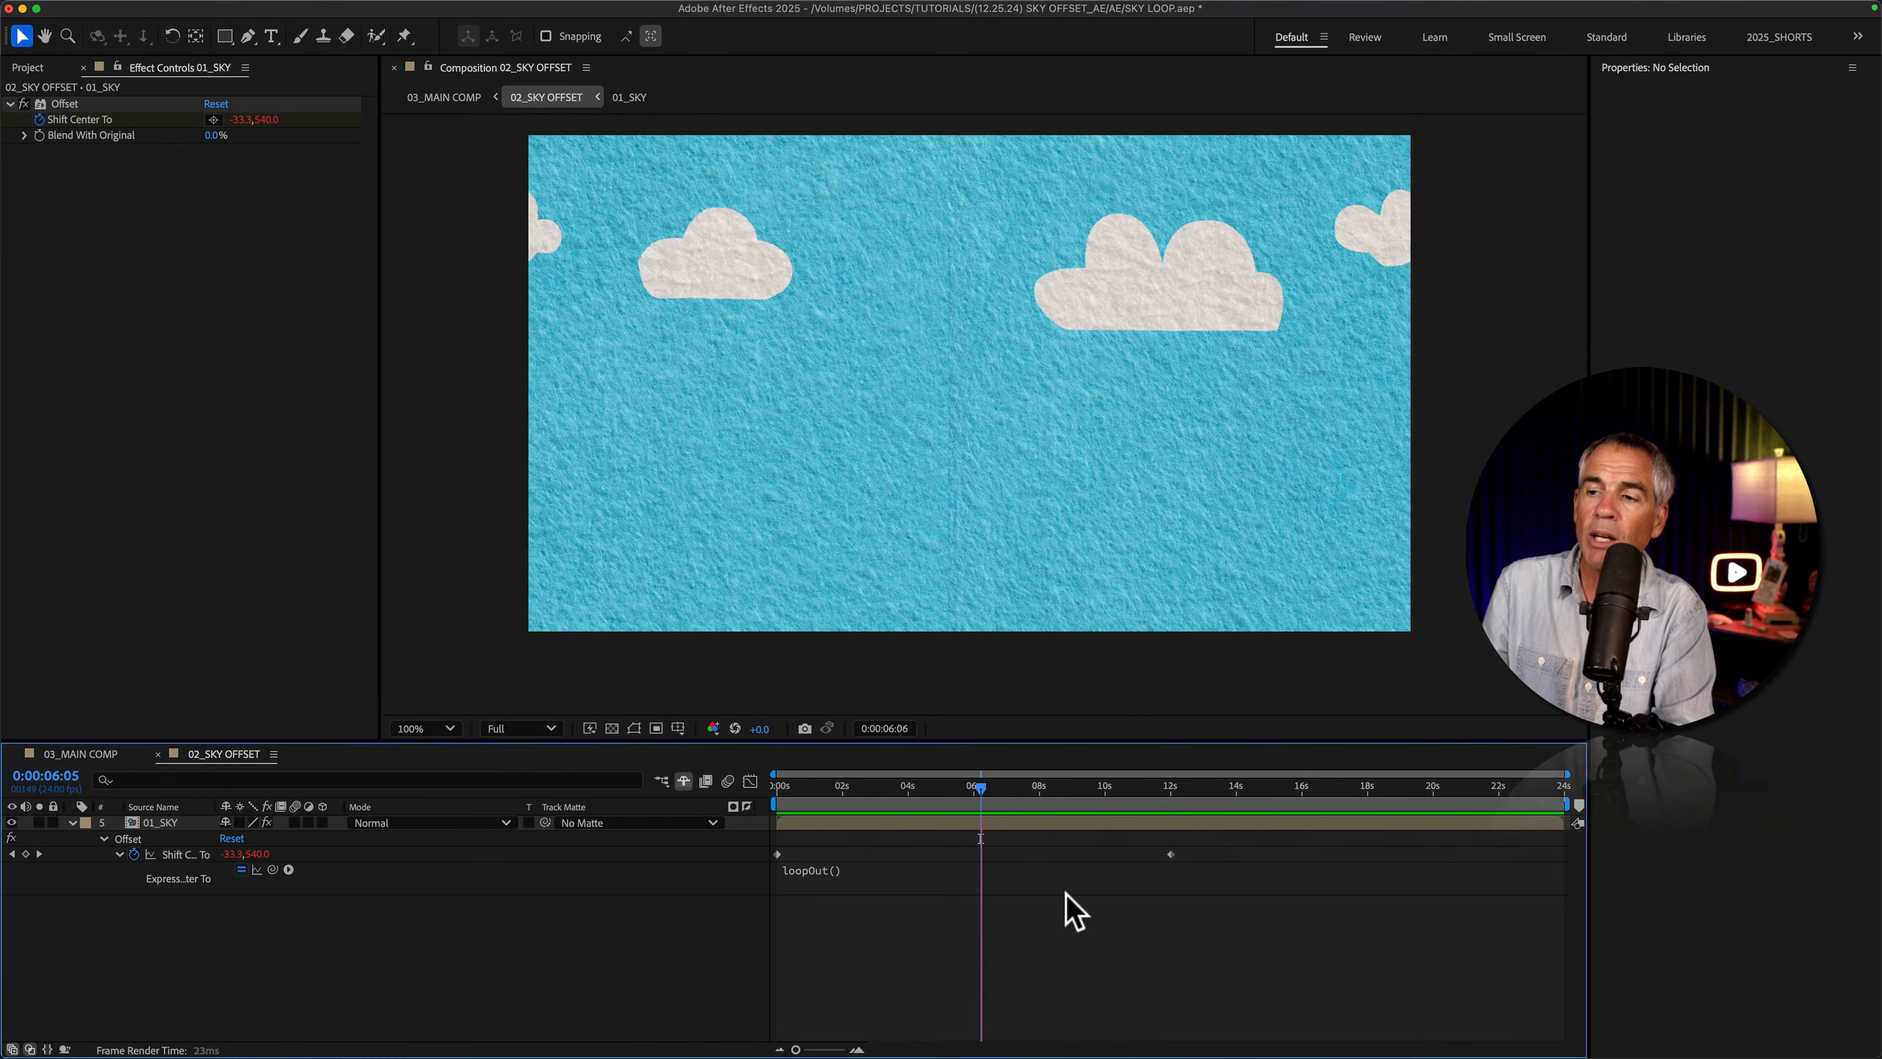
key("space")
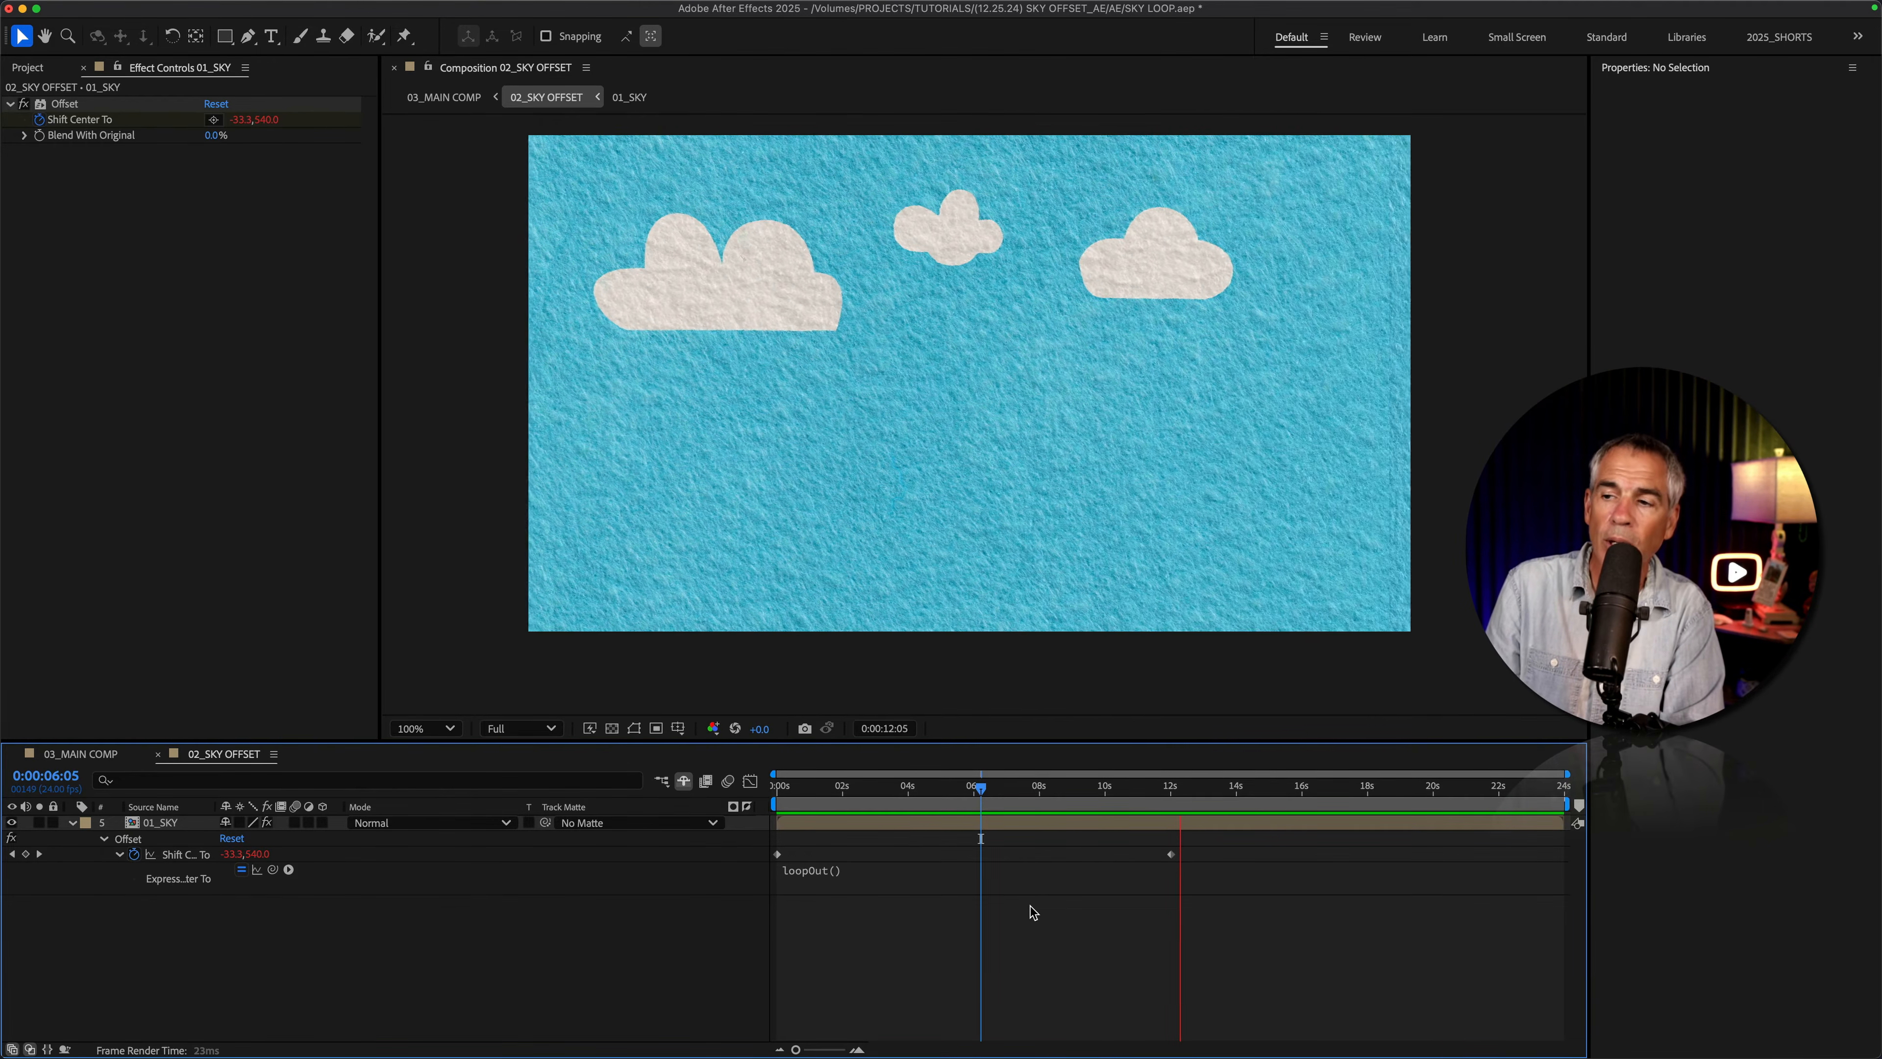
key("space")
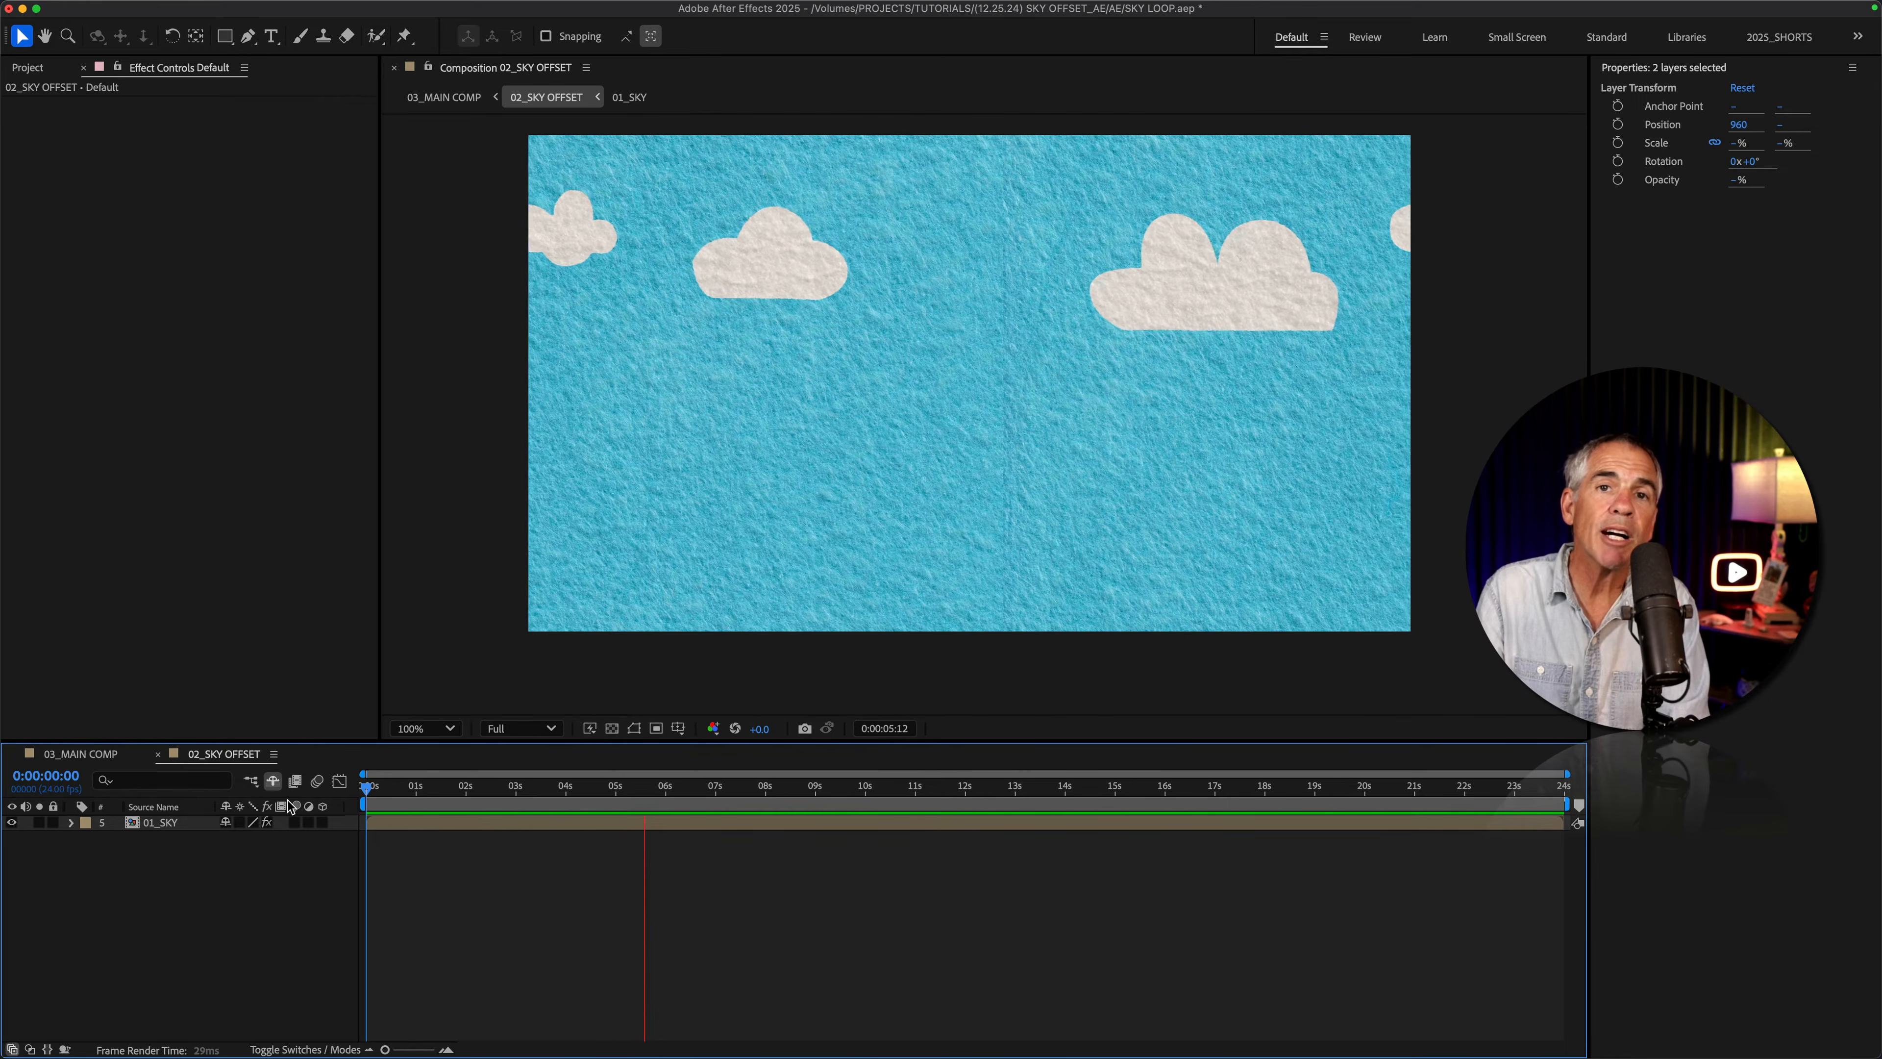
key("super+k")
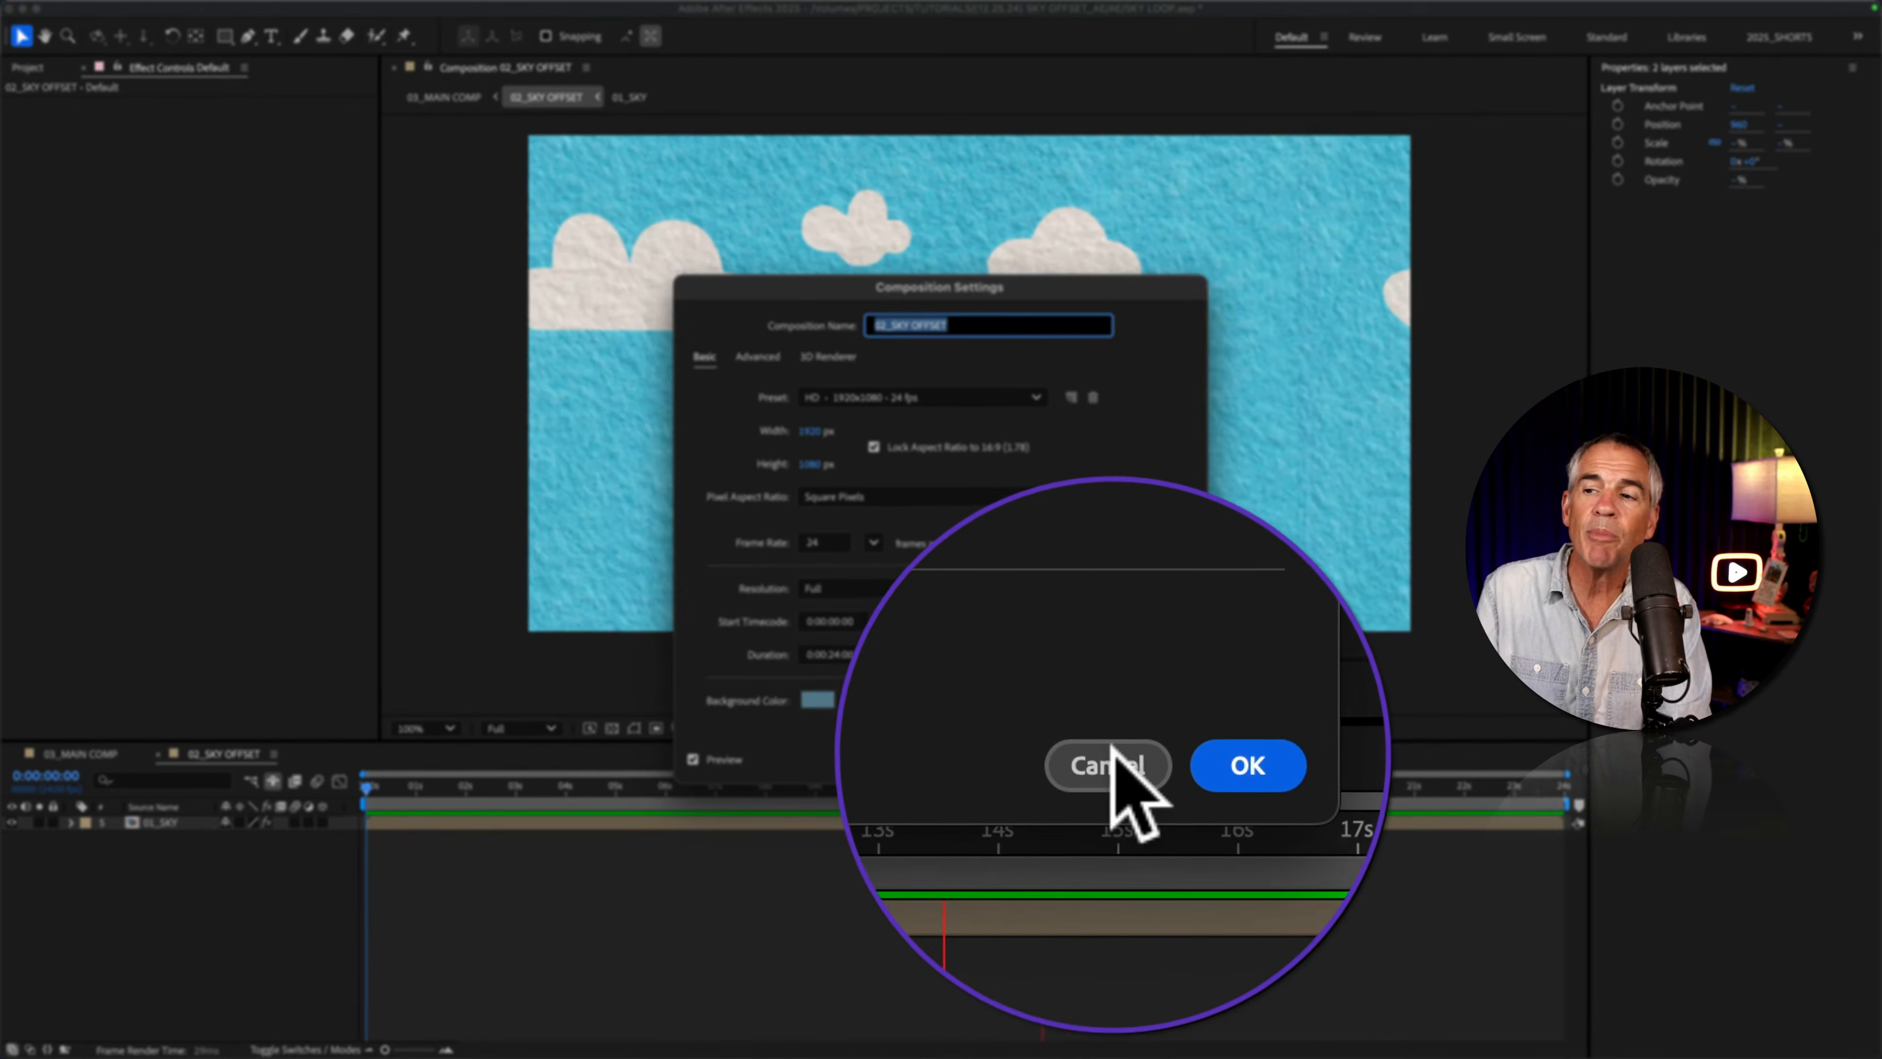
left_click(1111, 758)
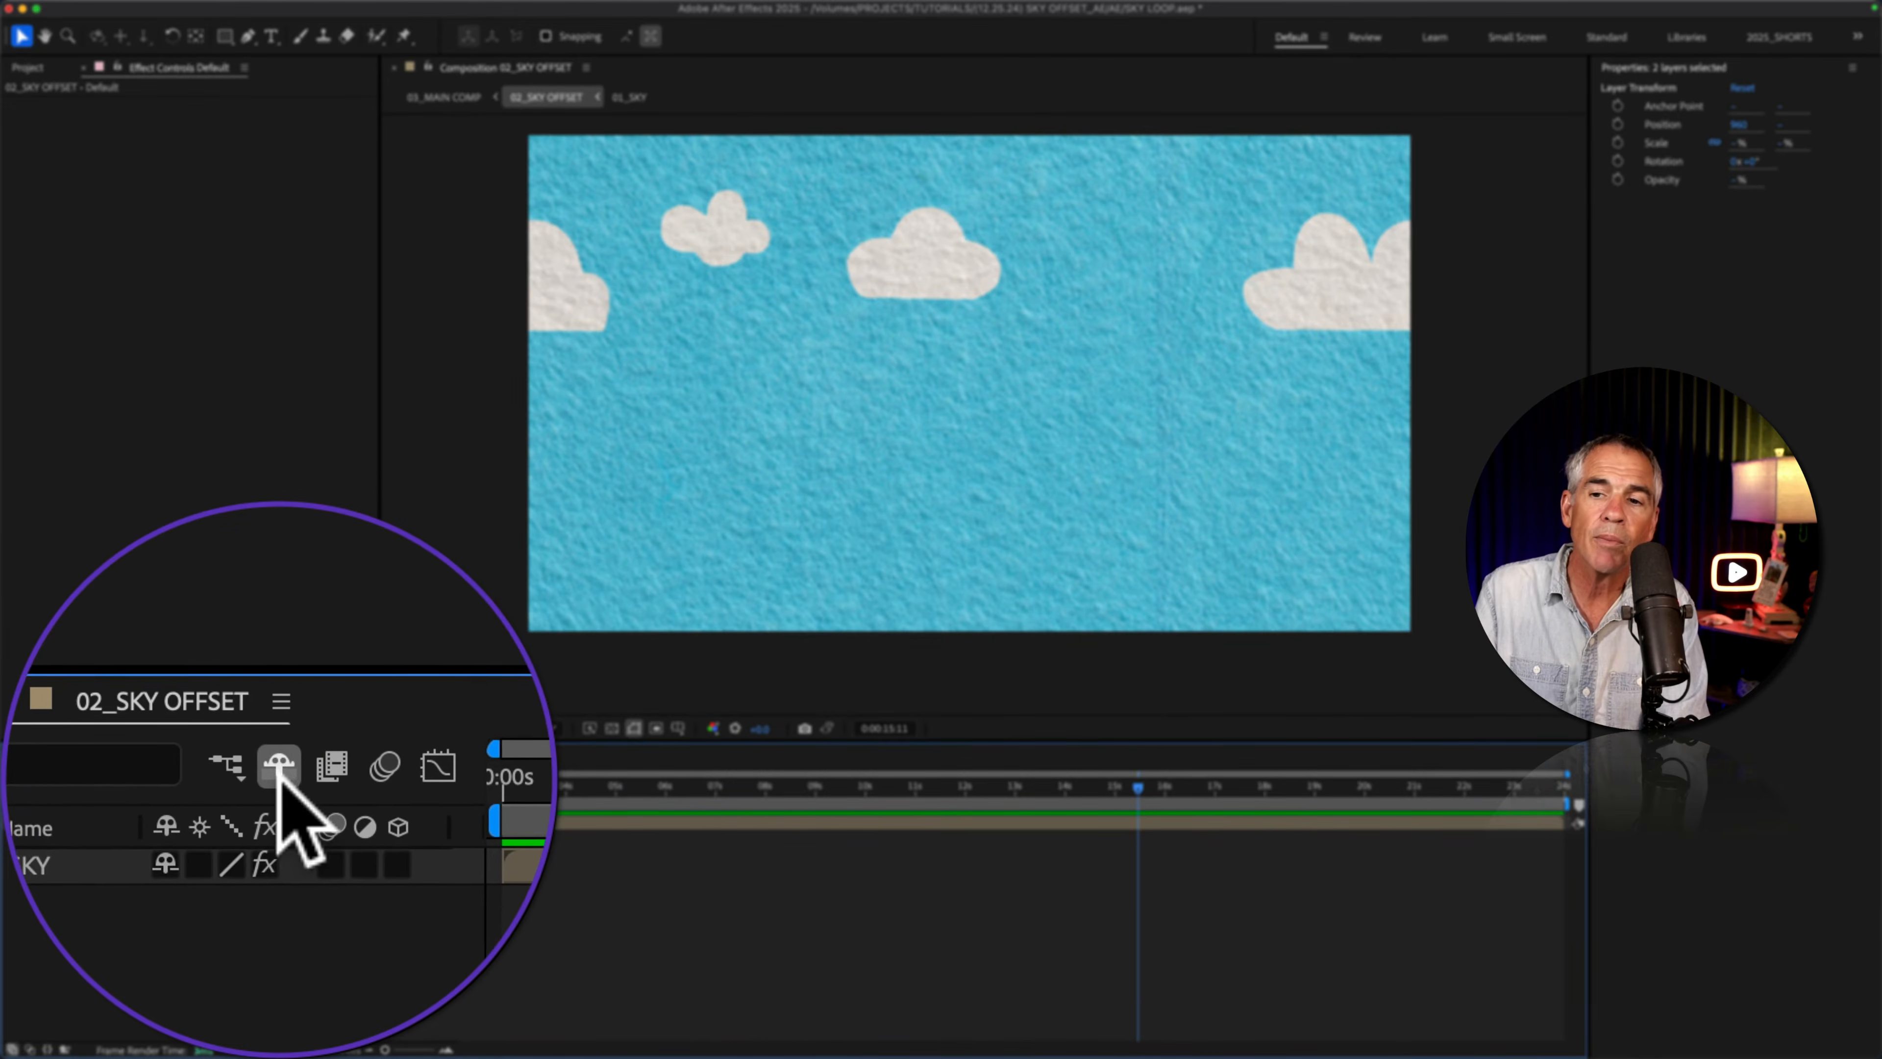
Step: Reveal the shy layers and make the Mountains, white felt texture and TREES layers visible
left_click(270, 761)
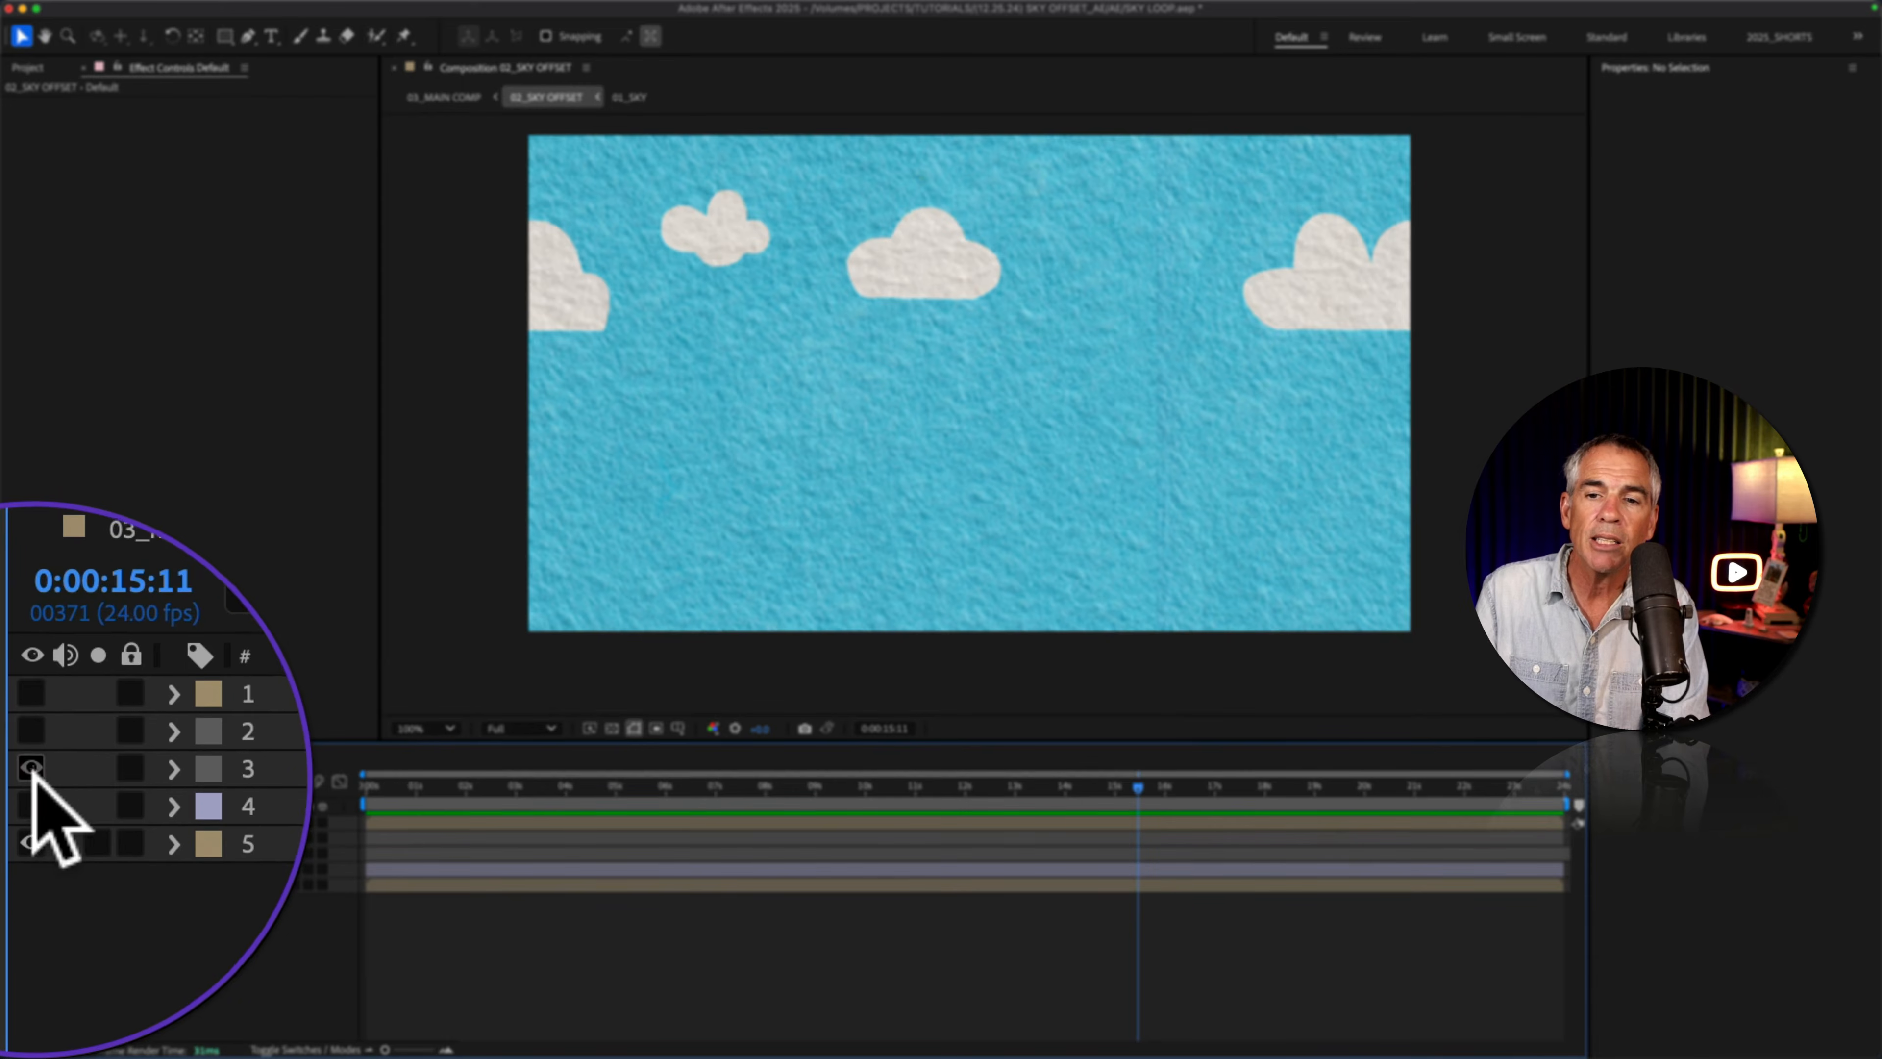
left_click_drag(11, 837, 11, 854)
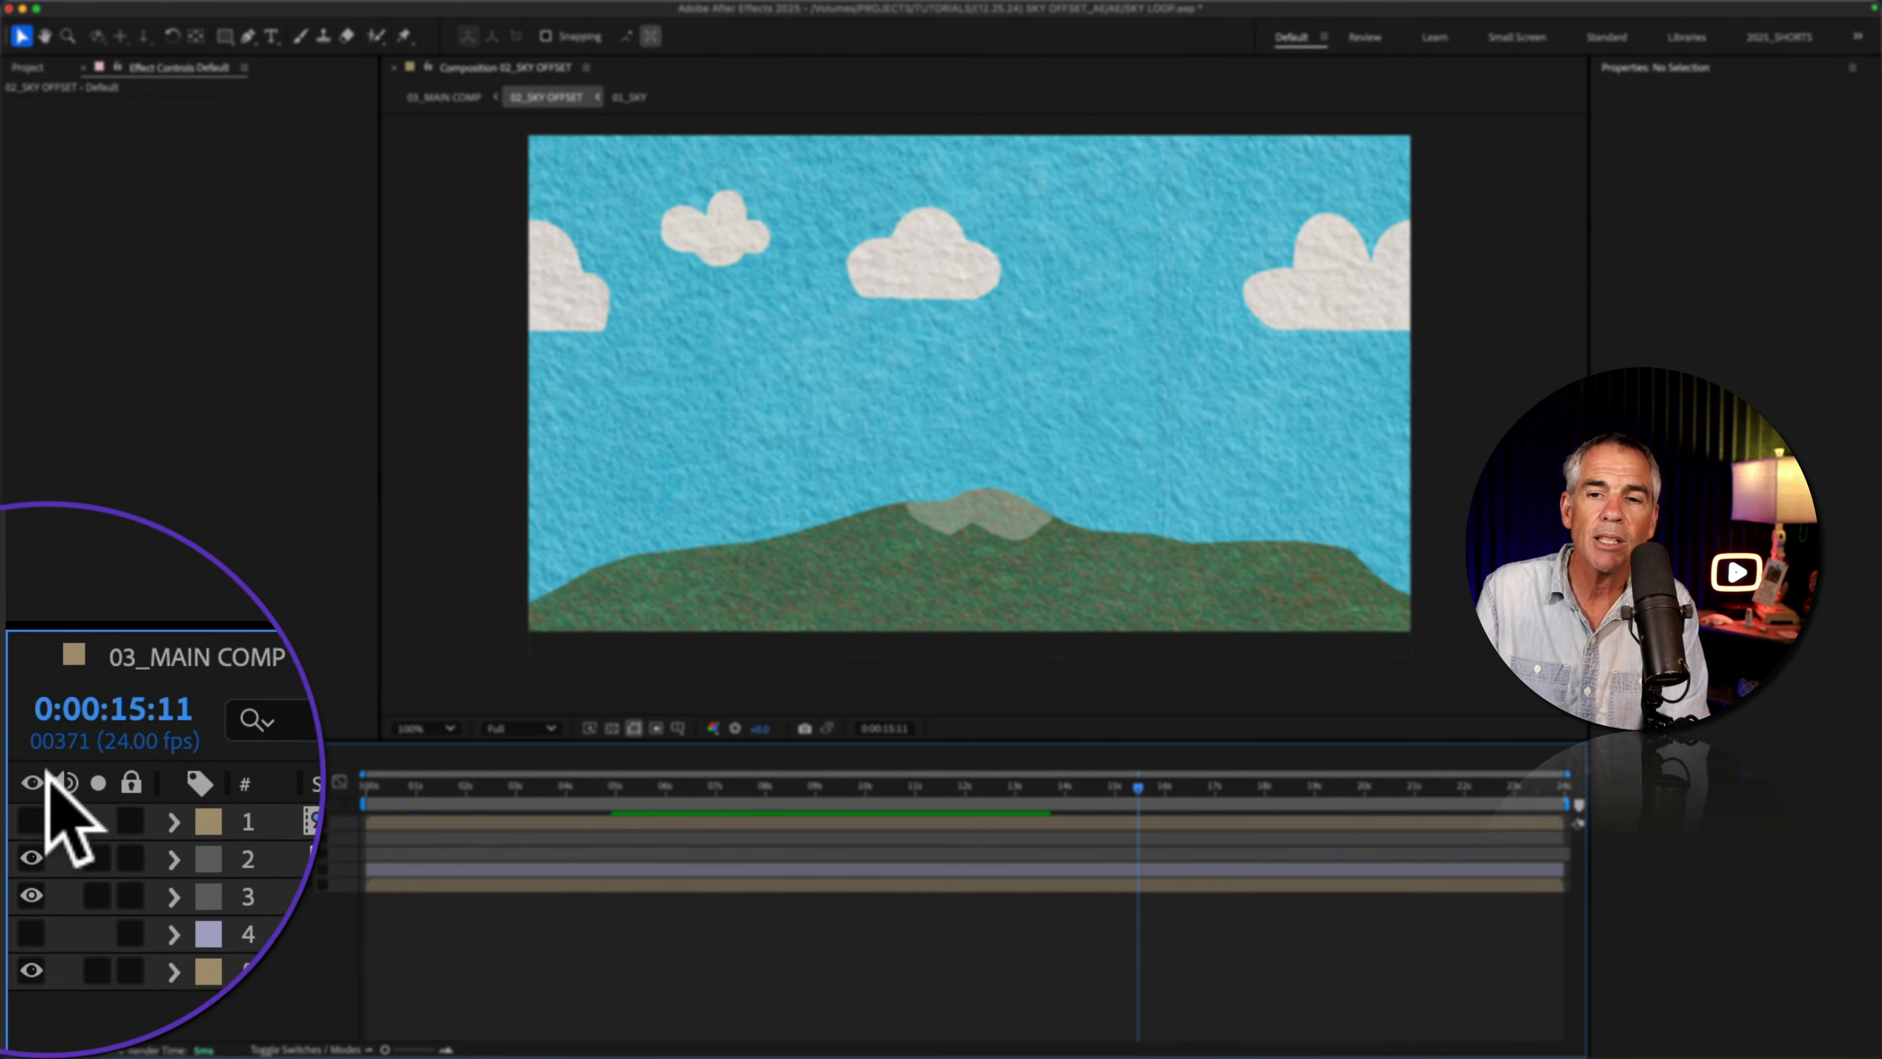
left_click(11, 822)
Step: Examine the mountains and trees up close and preview them against the scrolling sky
scroll(1055, 567, "up", 2)
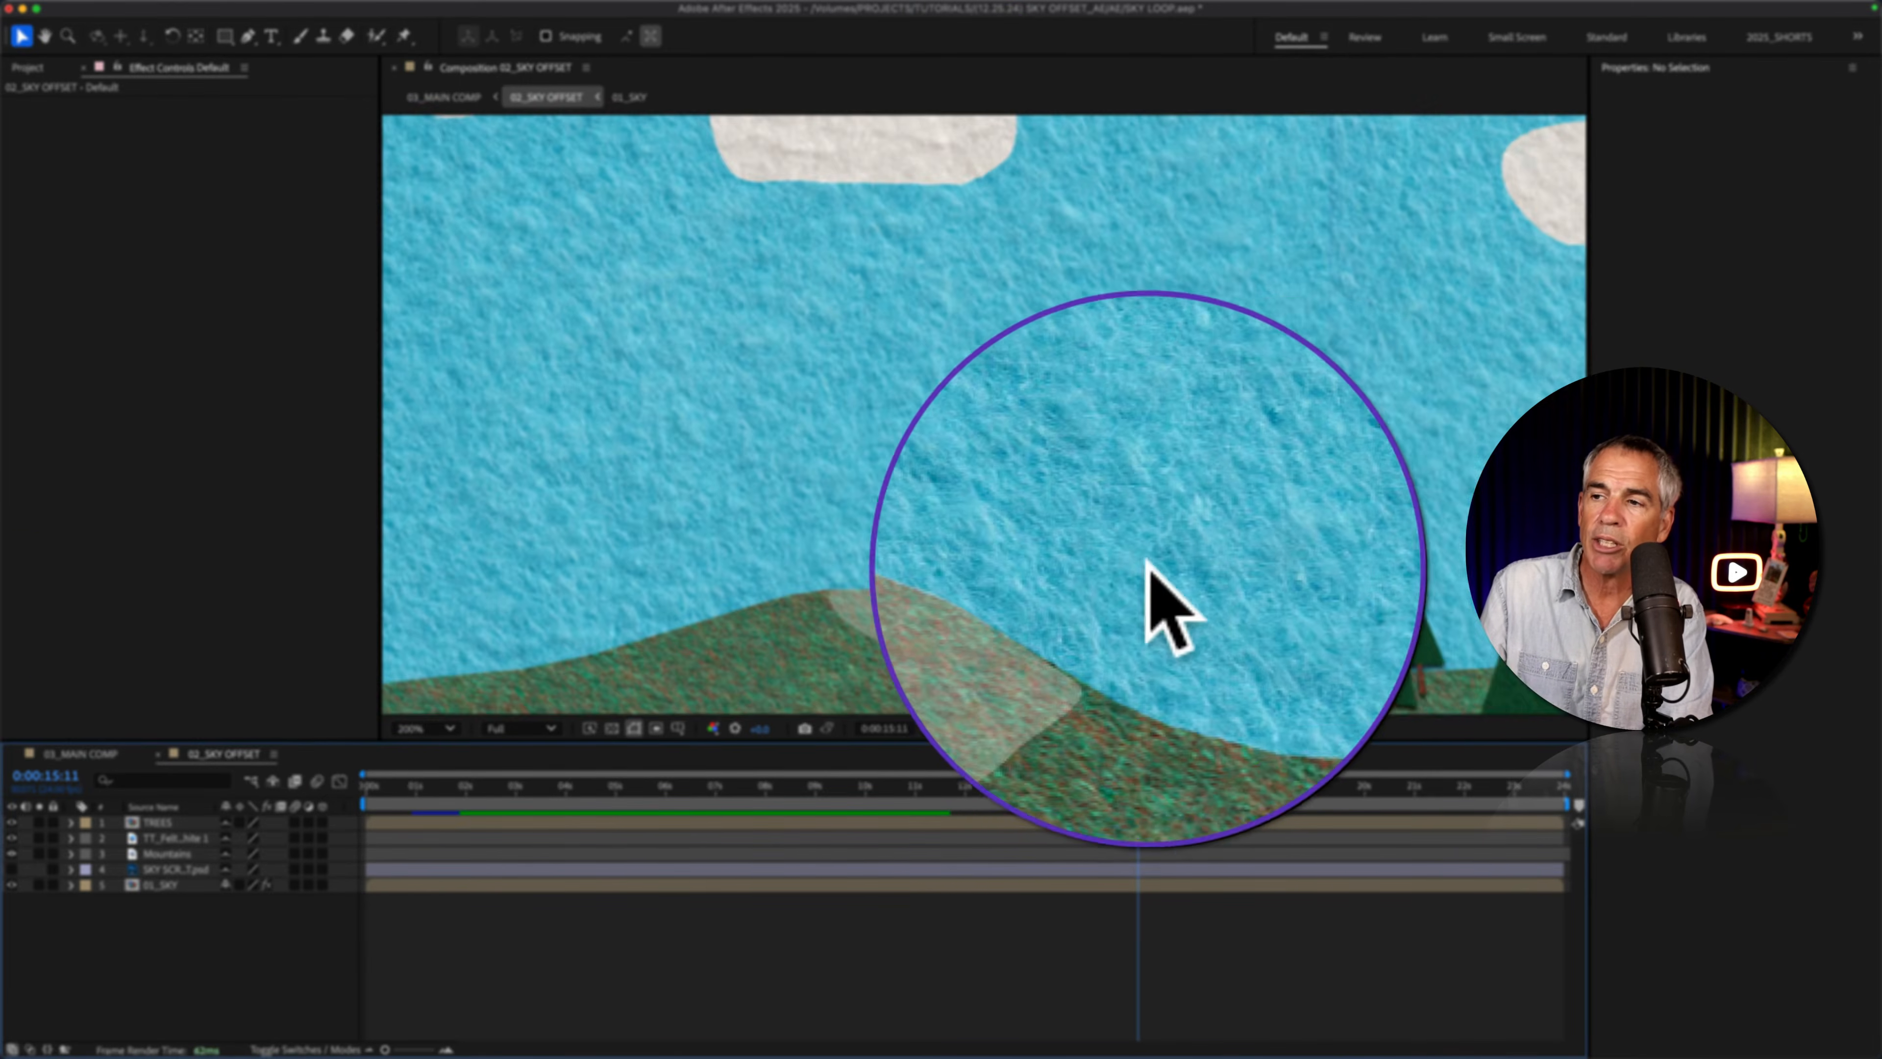
key("space")
left_click_drag(1142, 420, 1049, 324)
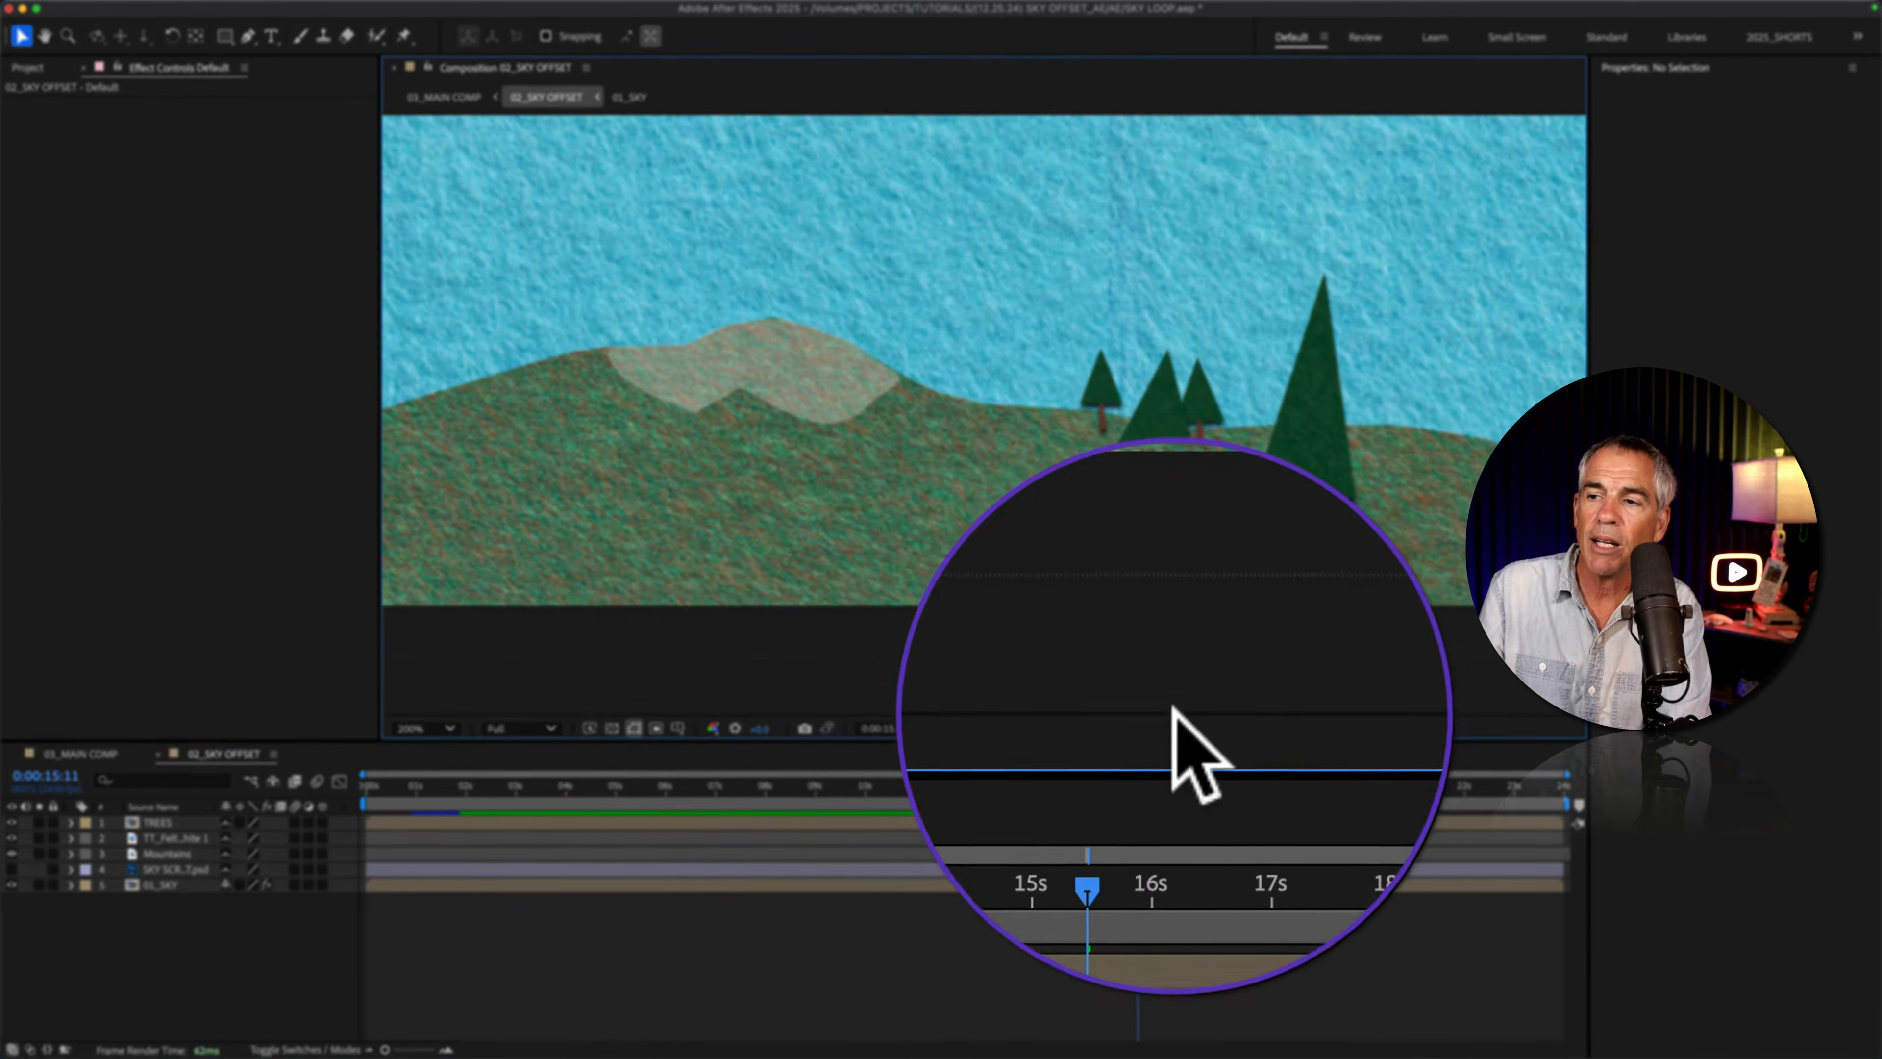
left_click_drag(1139, 787, 786, 786)
key("space")
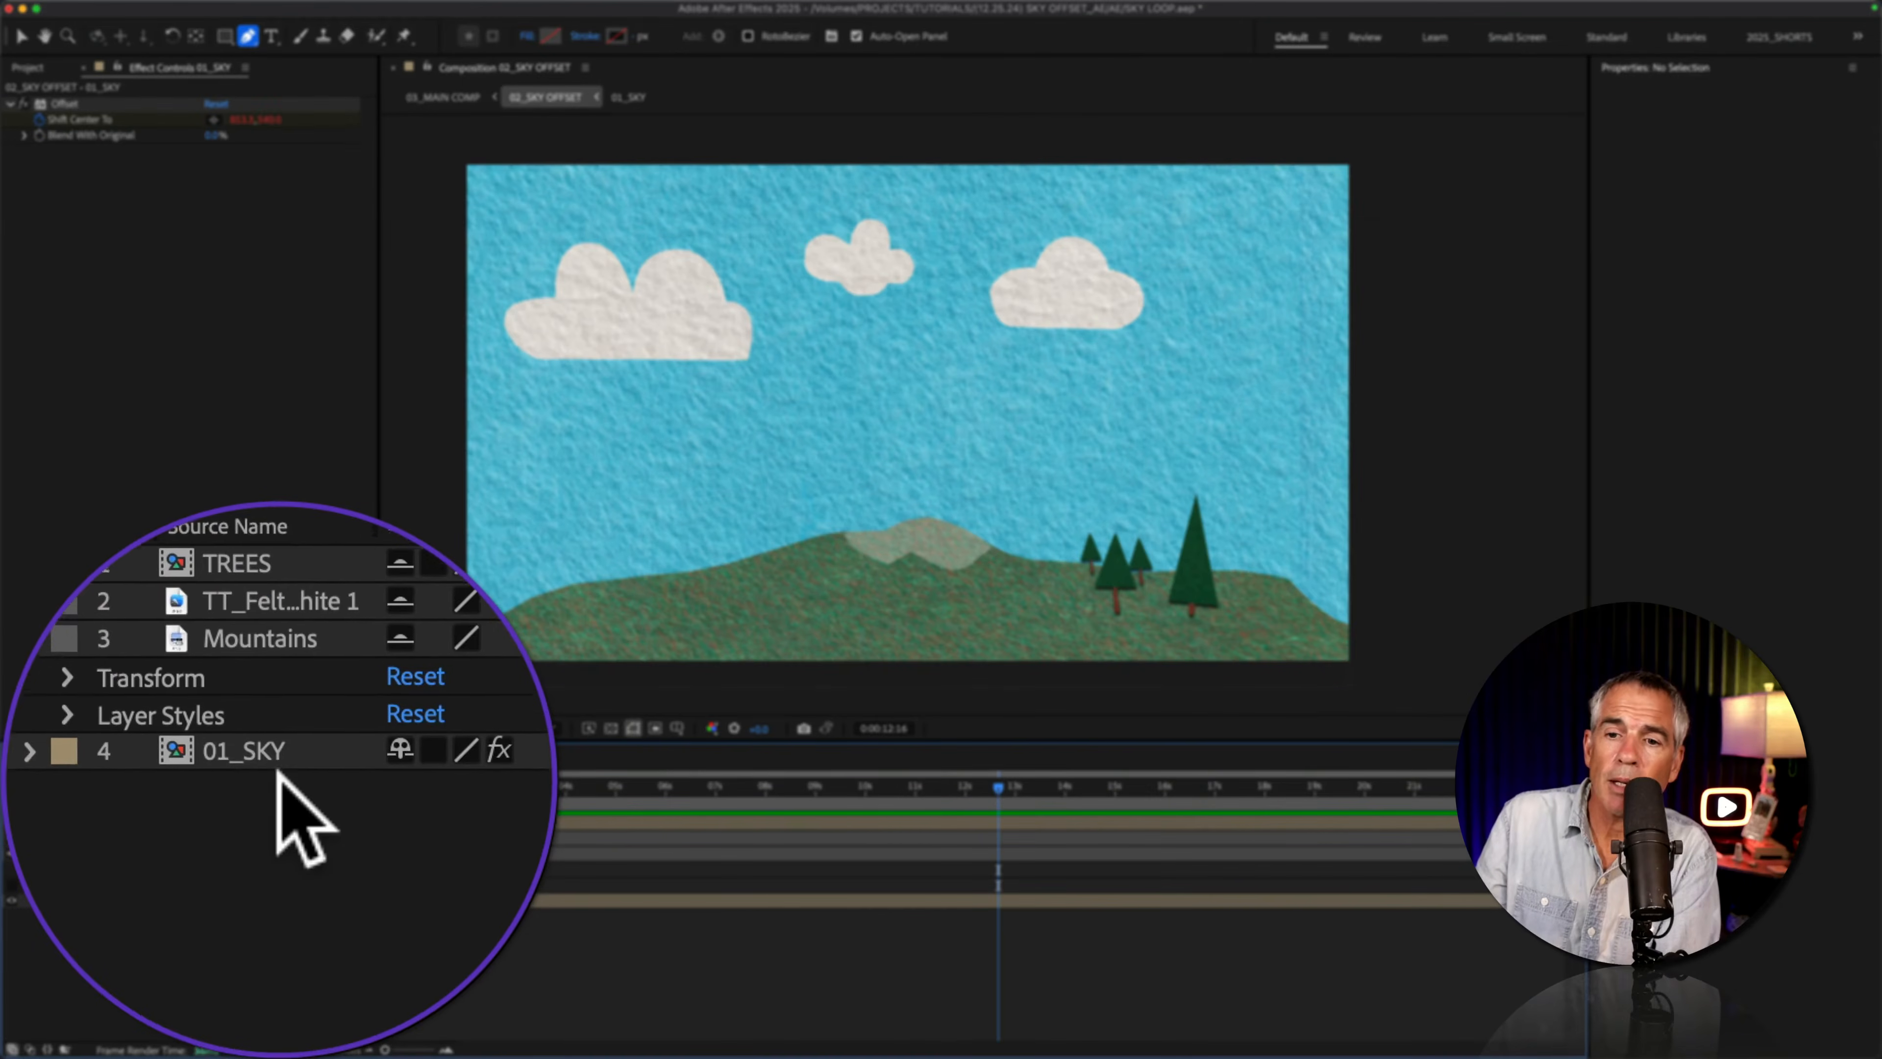
Step: Select the 01_SKY layer and toggle its Offset effect off and back on
left_click(280, 770)
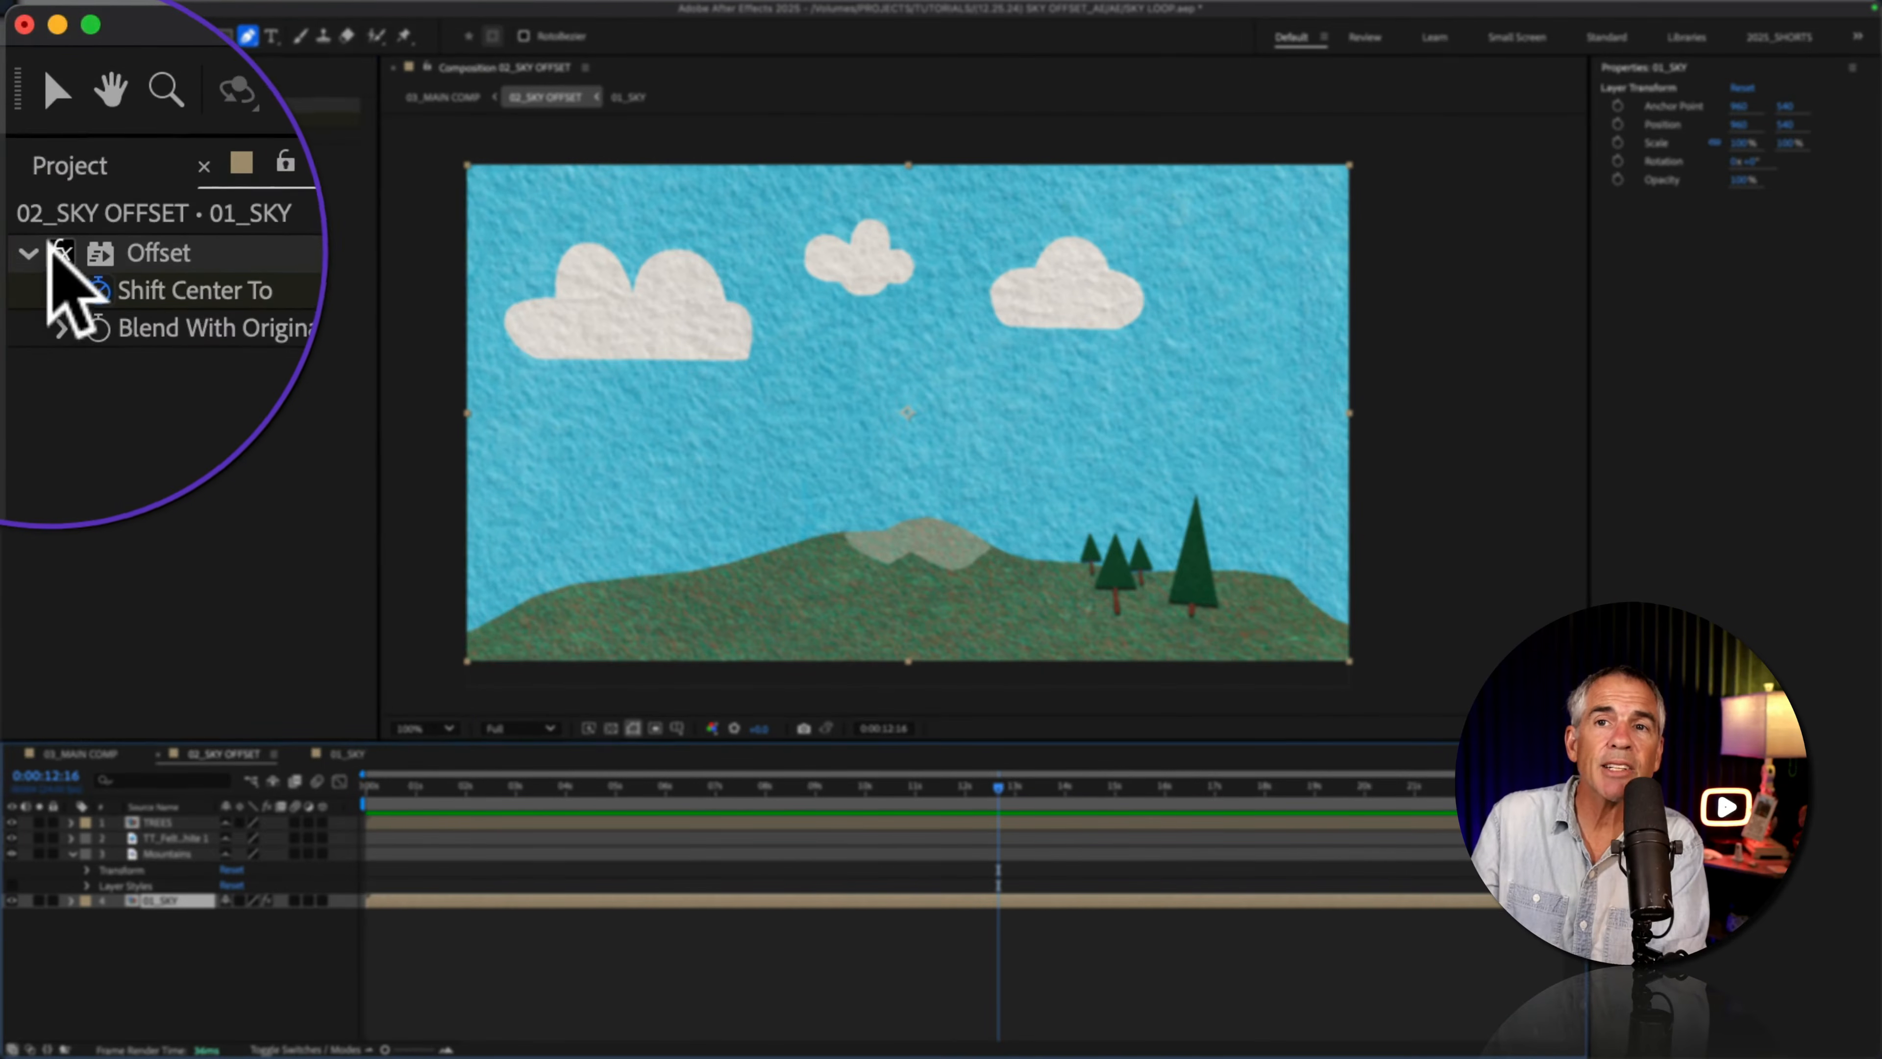
left_click(52, 244)
left_click(52, 243)
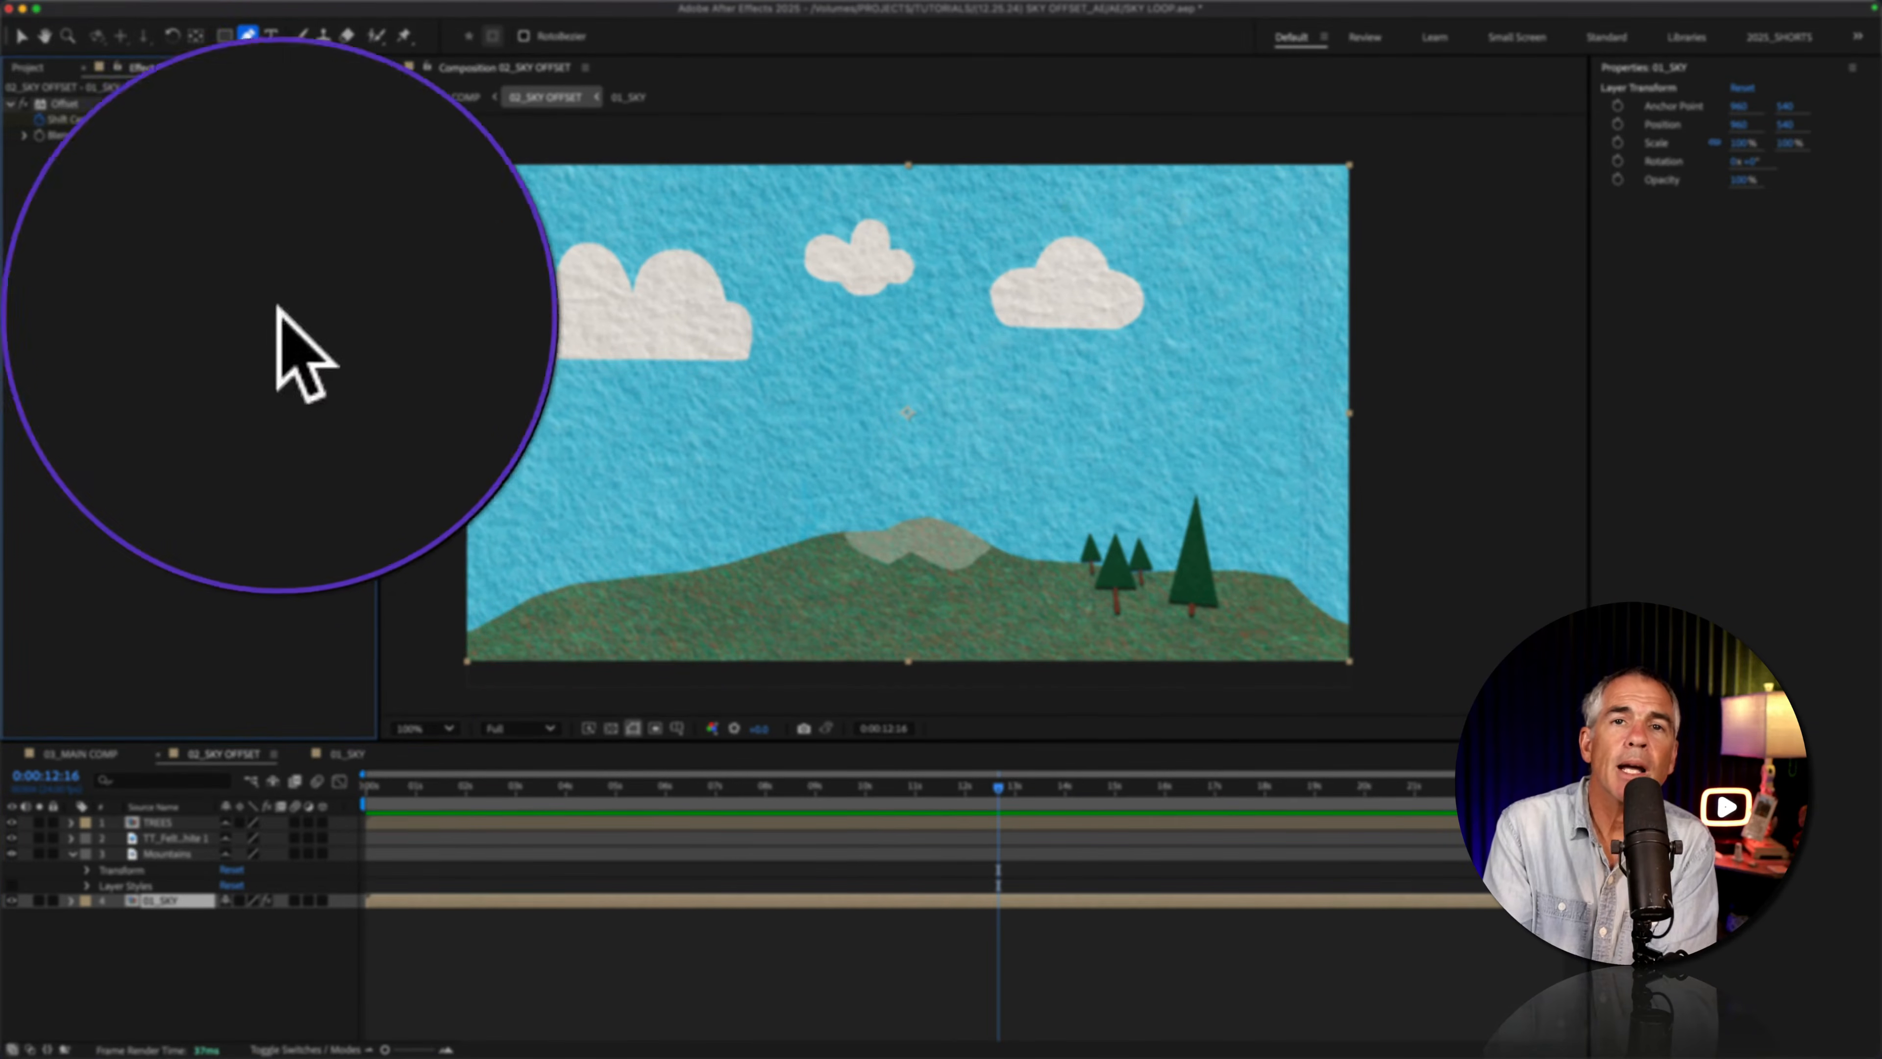
Step: Draw a closed Pen tool mask on the 01_SKY layer along the mountain ridge and around the area beneath it
left_click(248, 35)
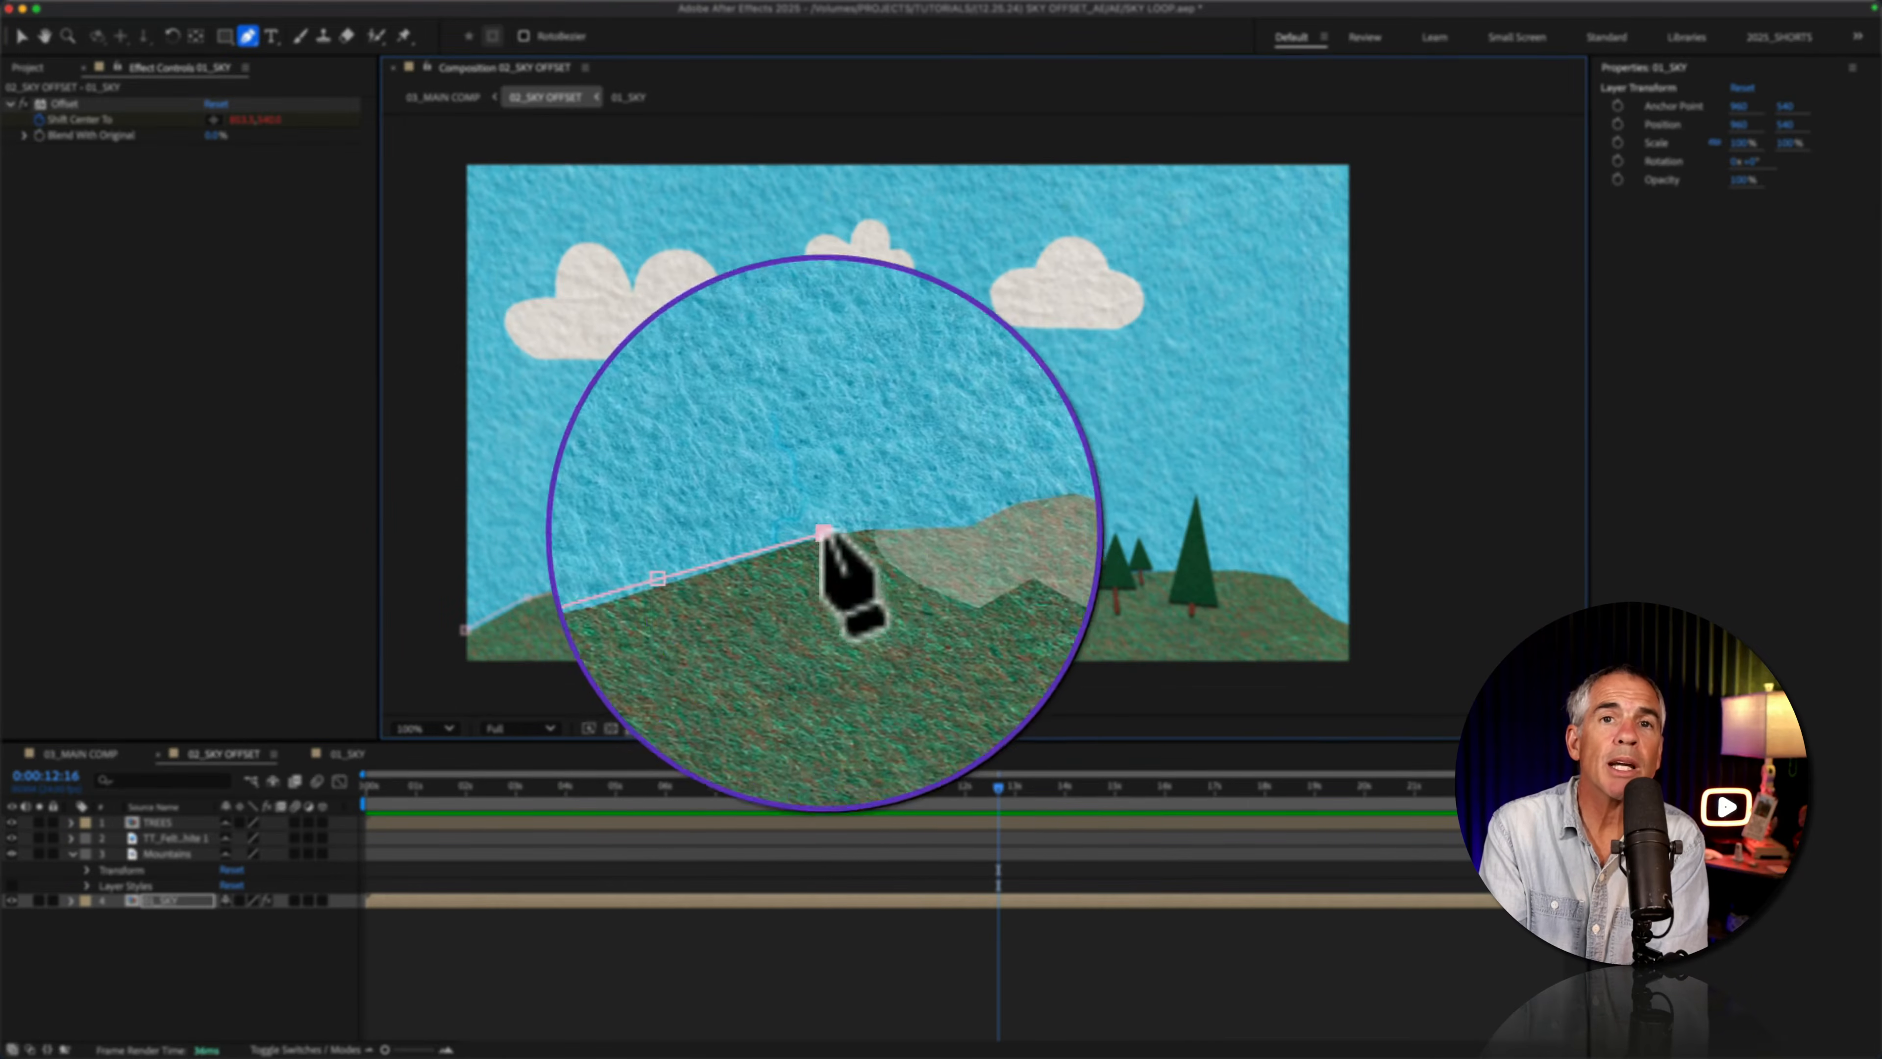
left_click(881, 528)
left_click(919, 514)
left_click(952, 521)
left_click(992, 539)
left_click(1189, 571)
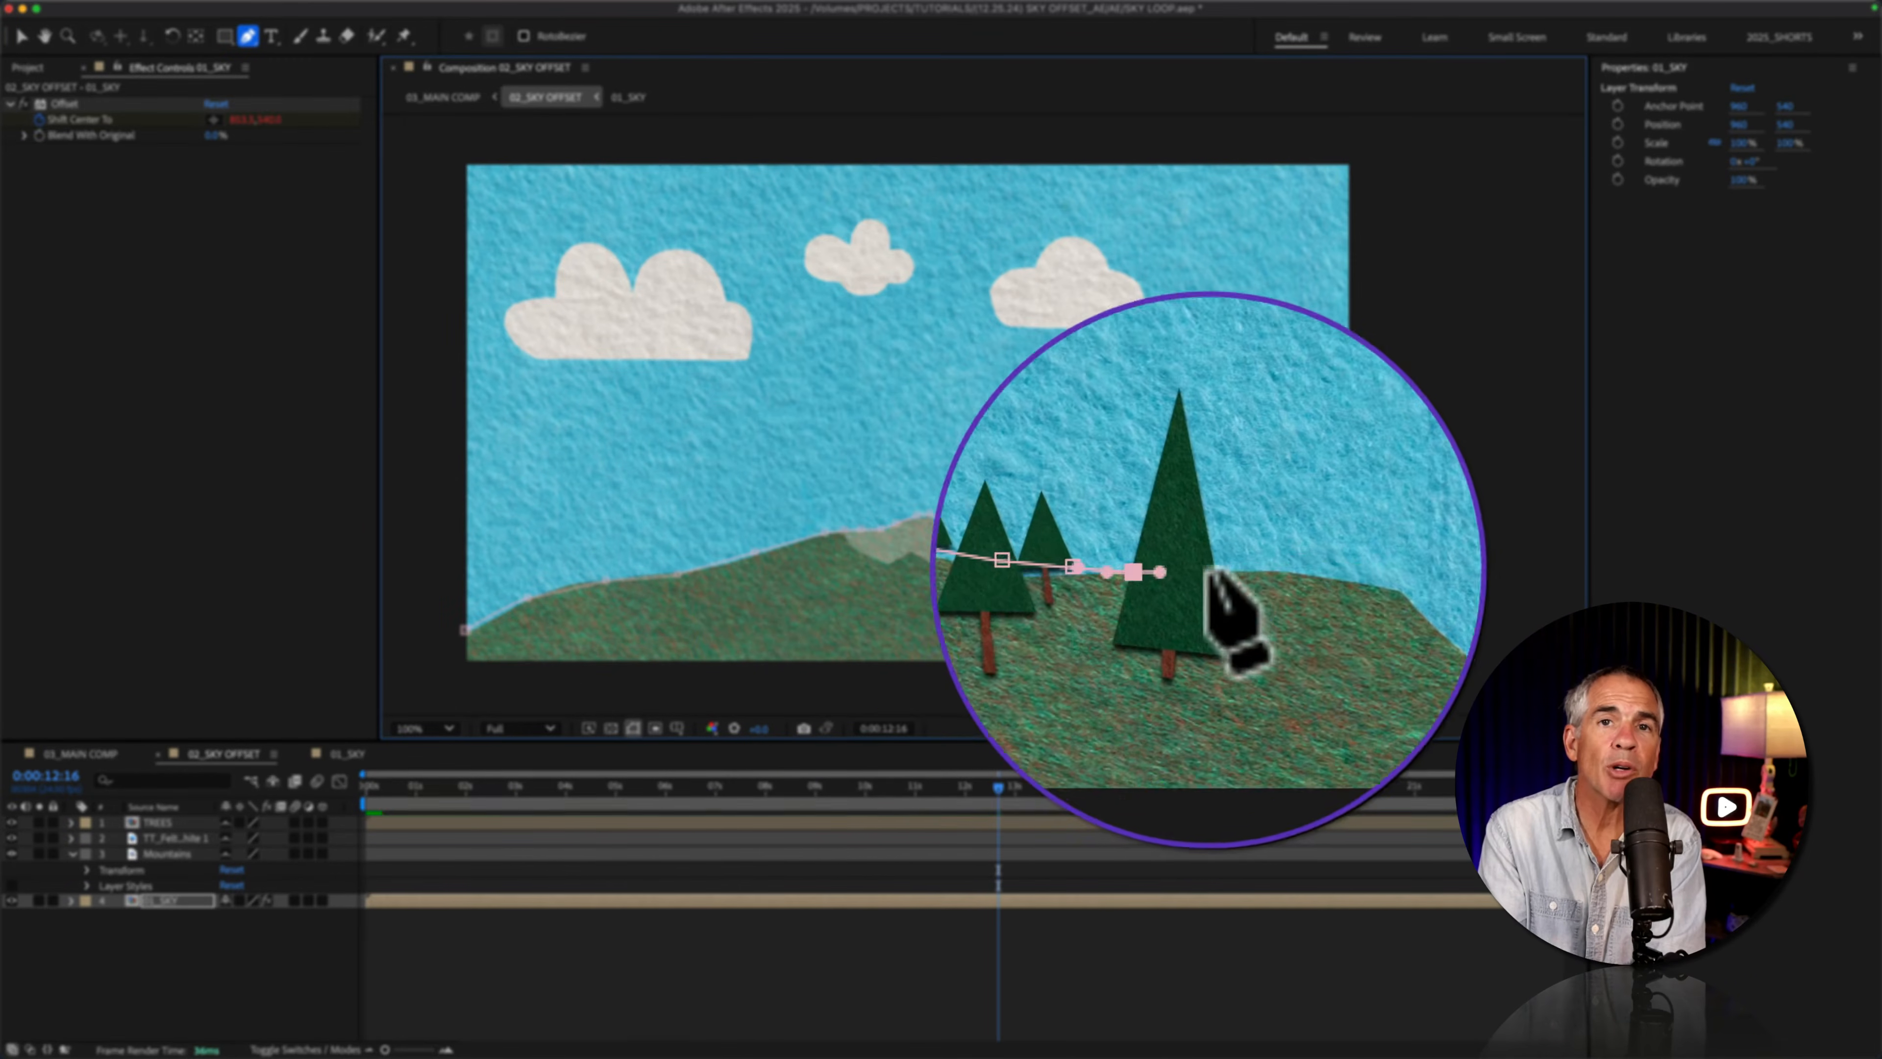
left_click(1247, 568)
left_click(1276, 572)
left_click(1301, 591)
left_click(1337, 617)
left_click(1371, 651)
left_click(1365, 684)
left_click(446, 695)
left_click(444, 645)
left_click(465, 630)
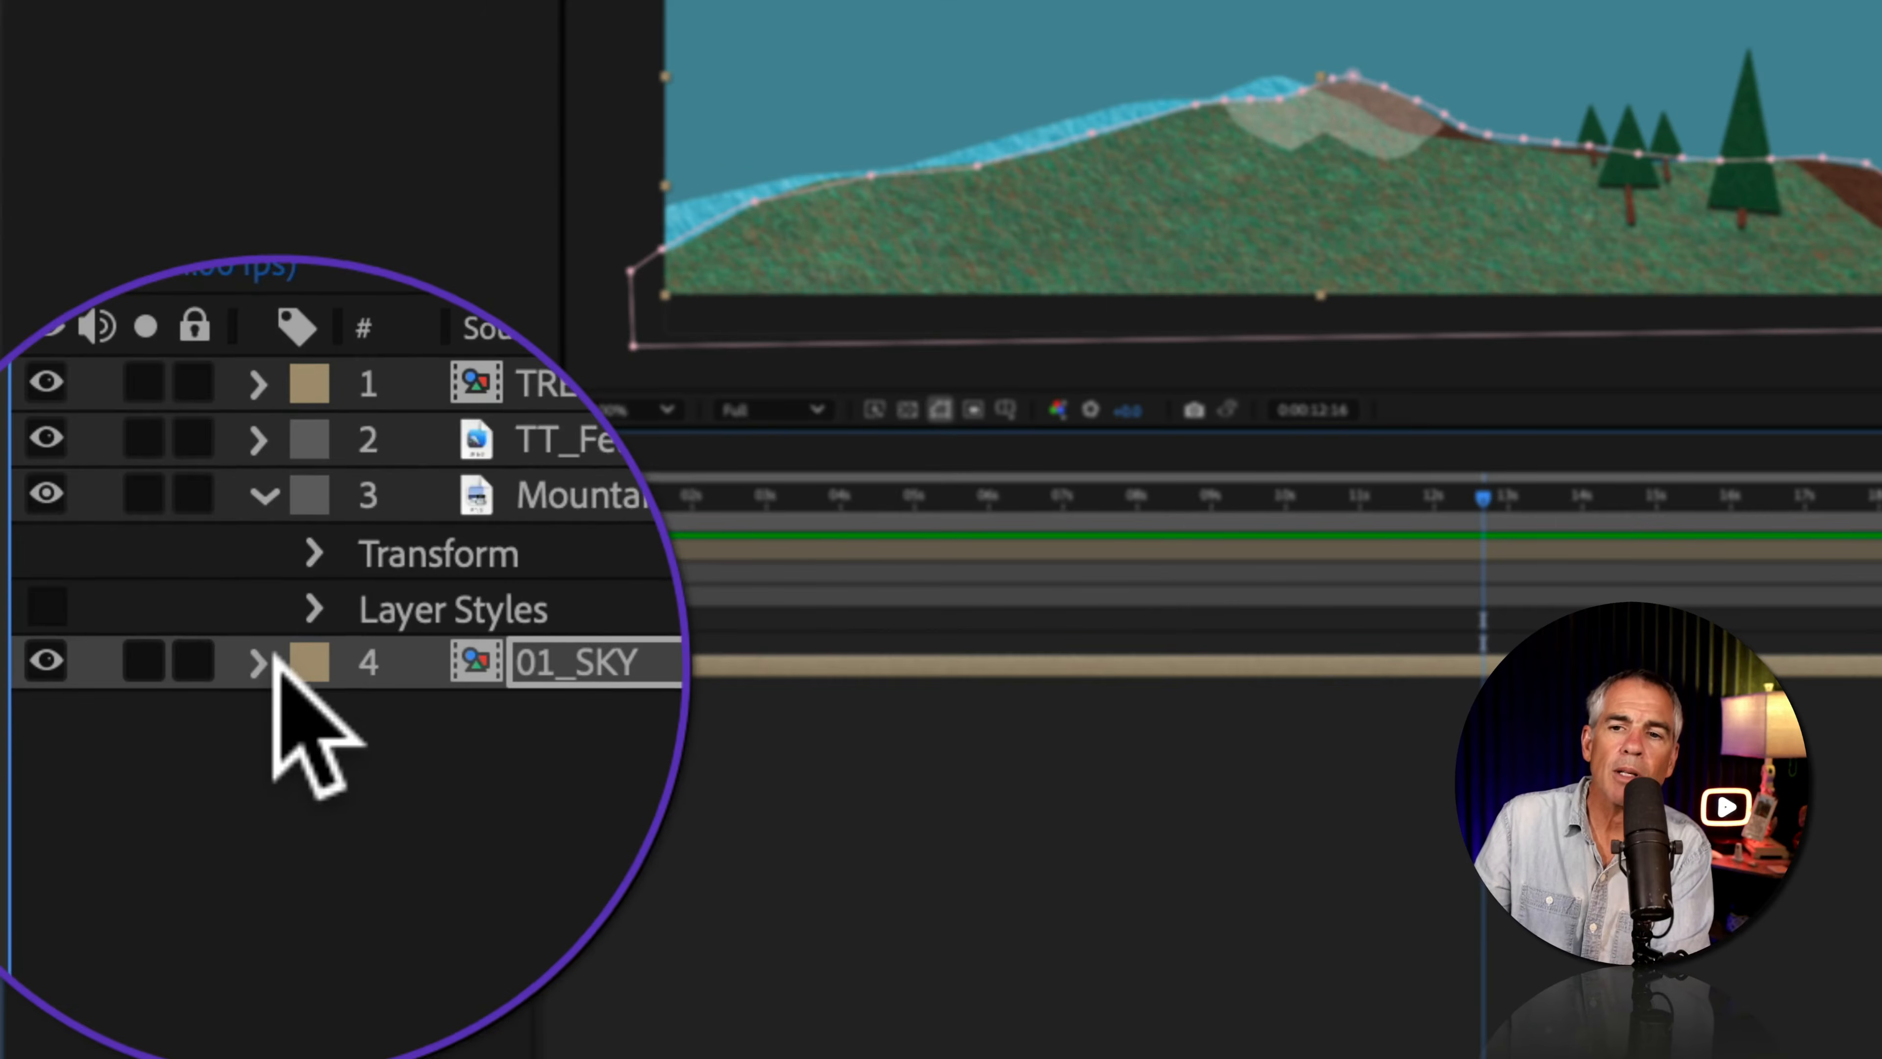
Step: Set the mode of Mask 1 on the 01_SKY layer to Subtract
left_click(259, 662)
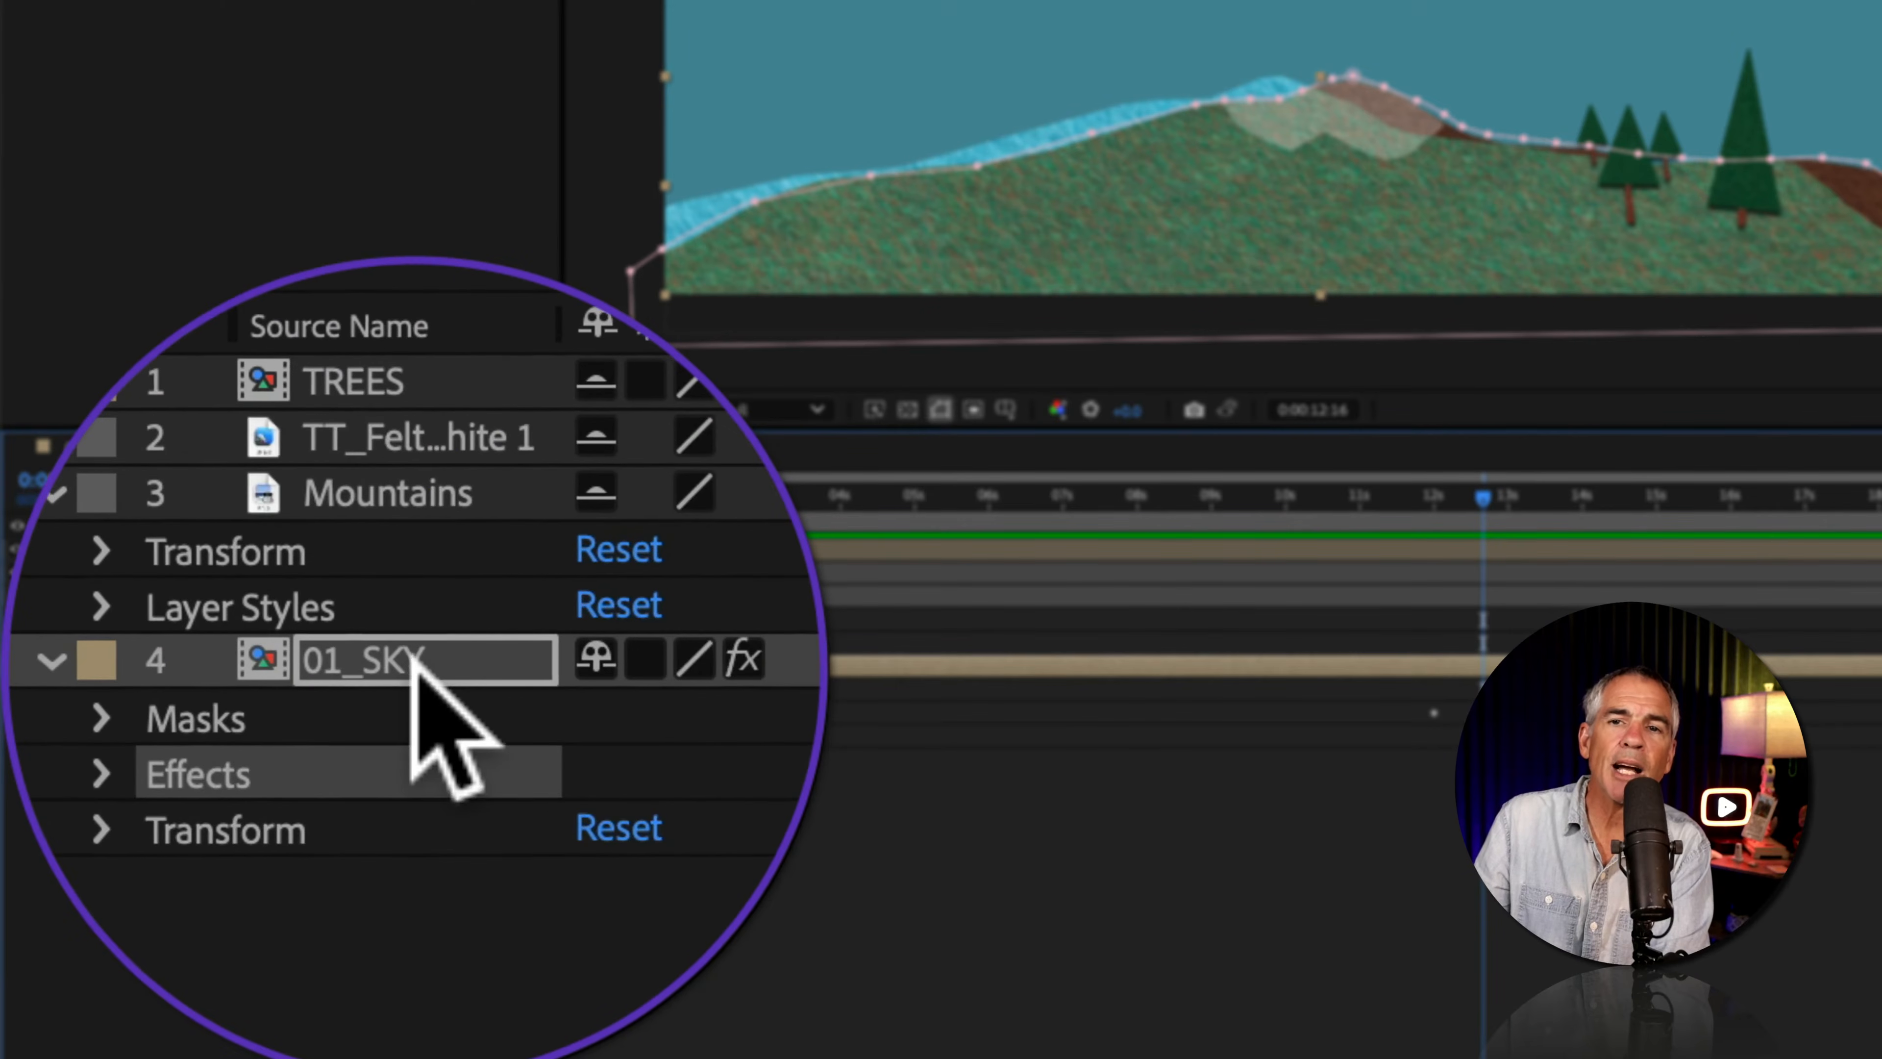
left_click(88, 717)
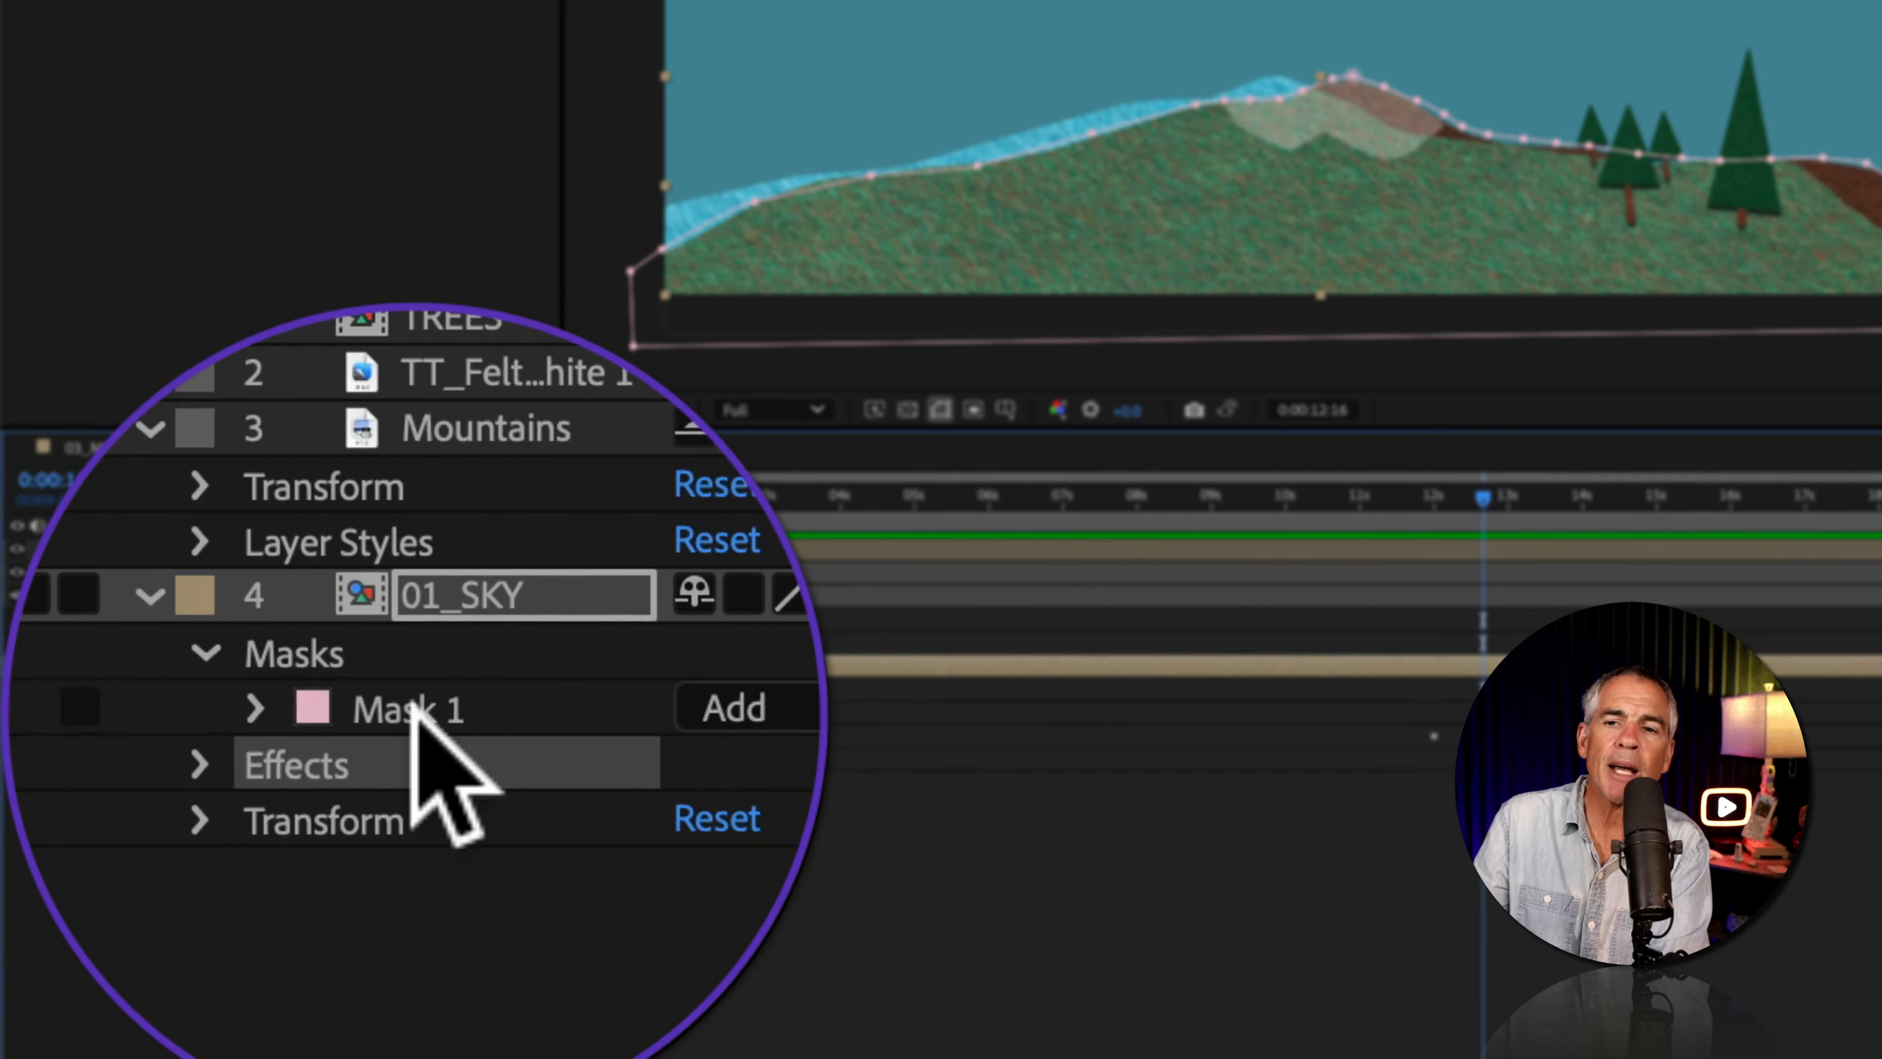
left_click(415, 708)
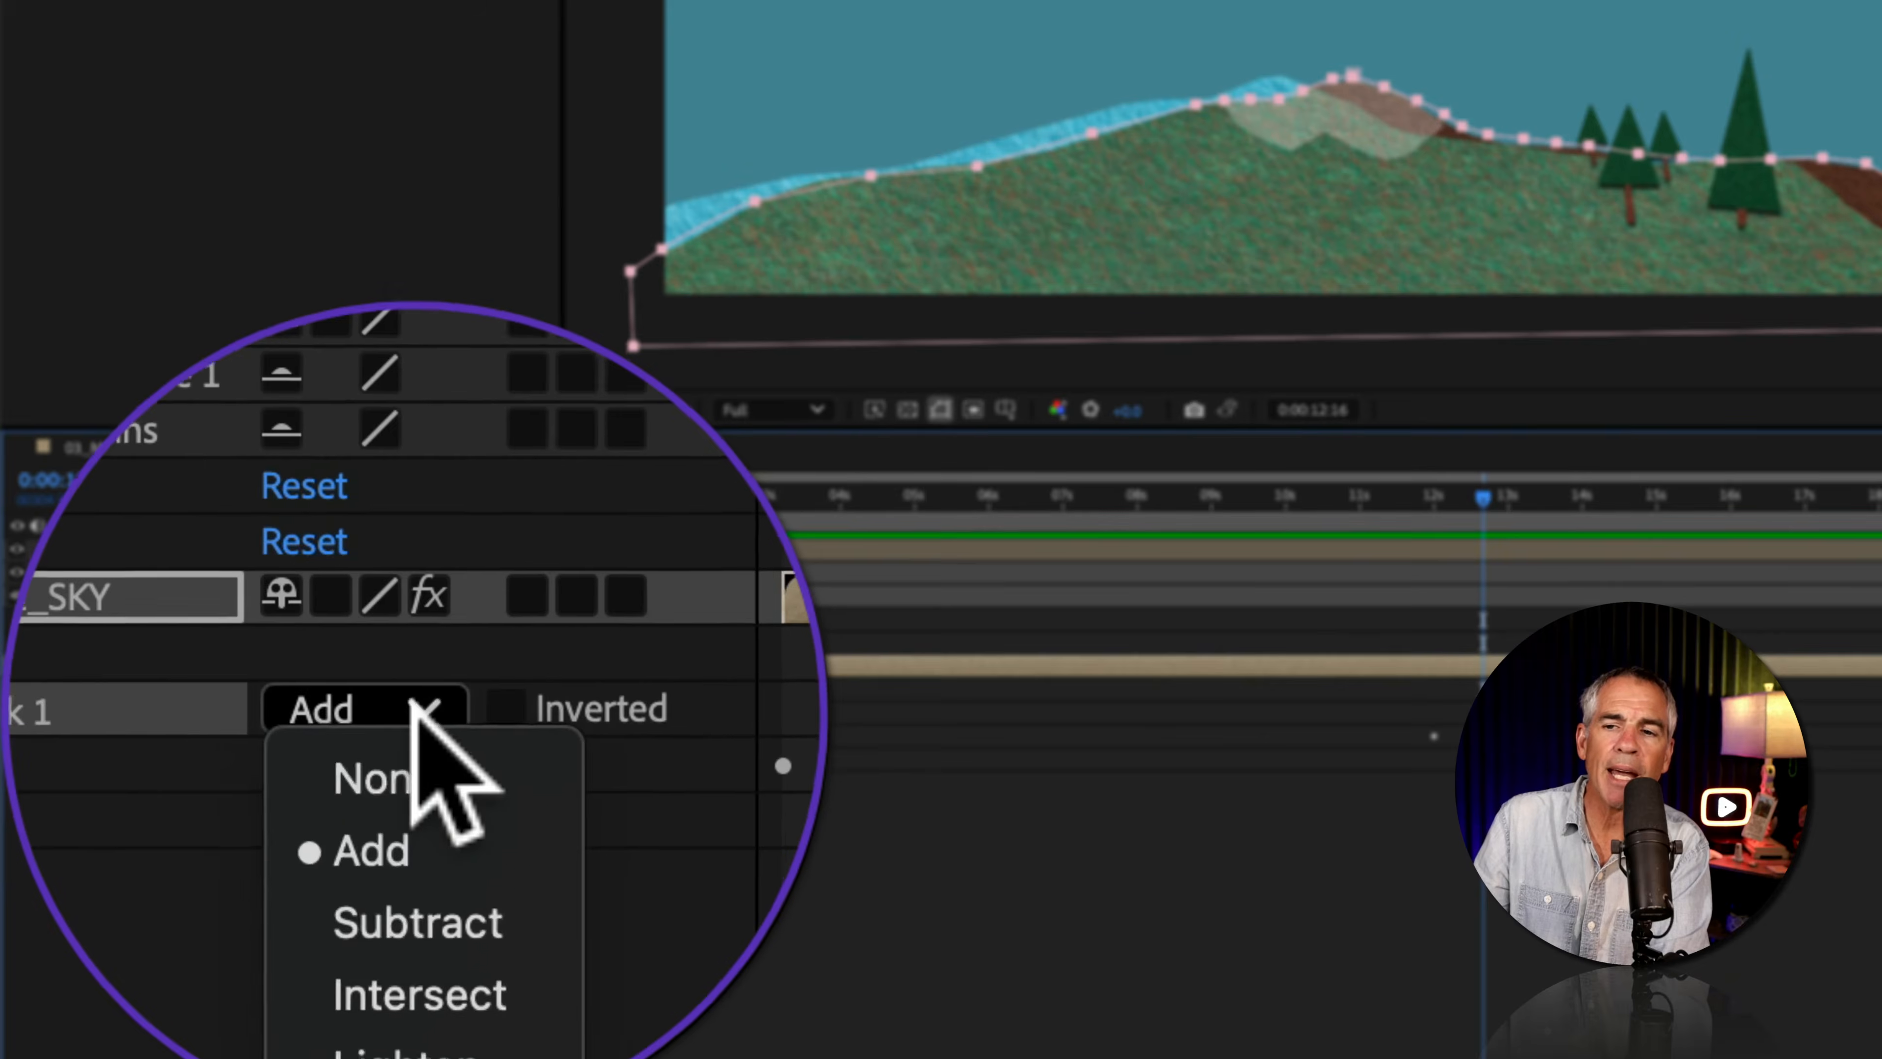
left_click(418, 775)
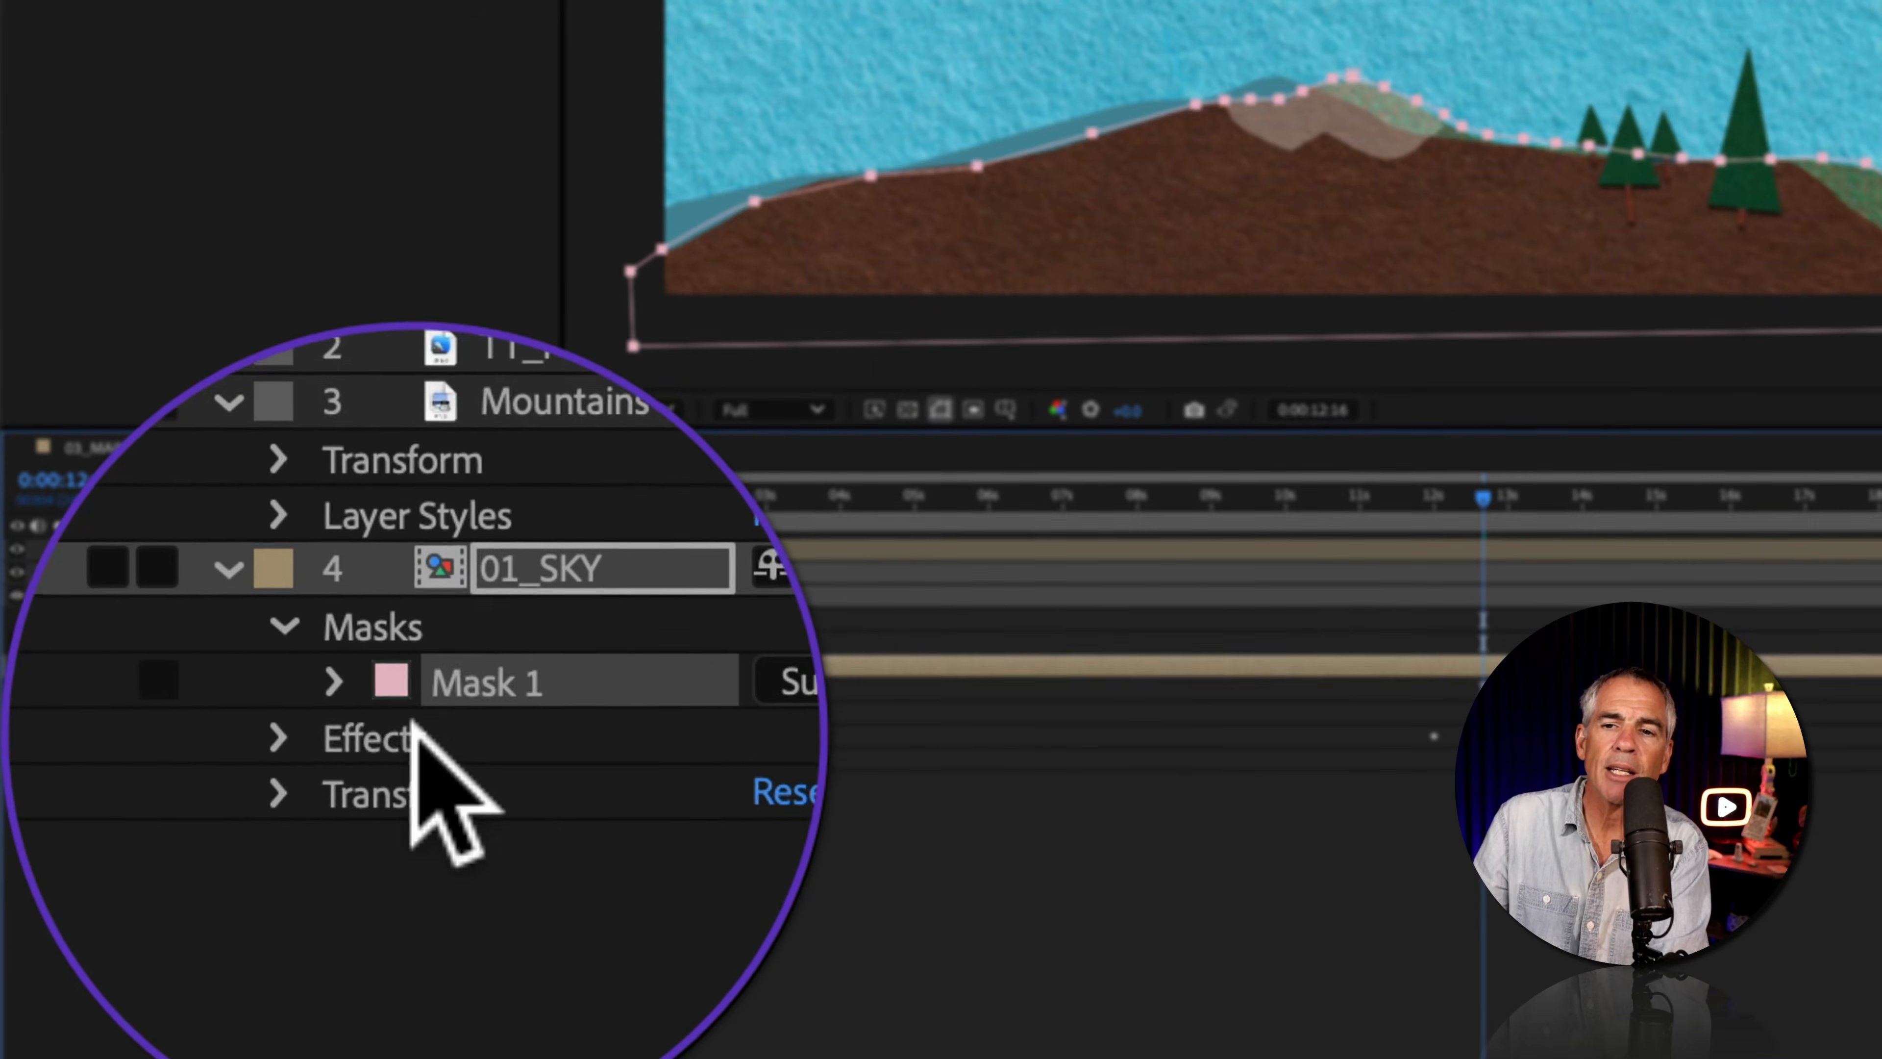
Step: Add a mask reference to the compositing options of the 01_SKY layer's Offset effect and assign Mask 1 to it
left_click(319, 743)
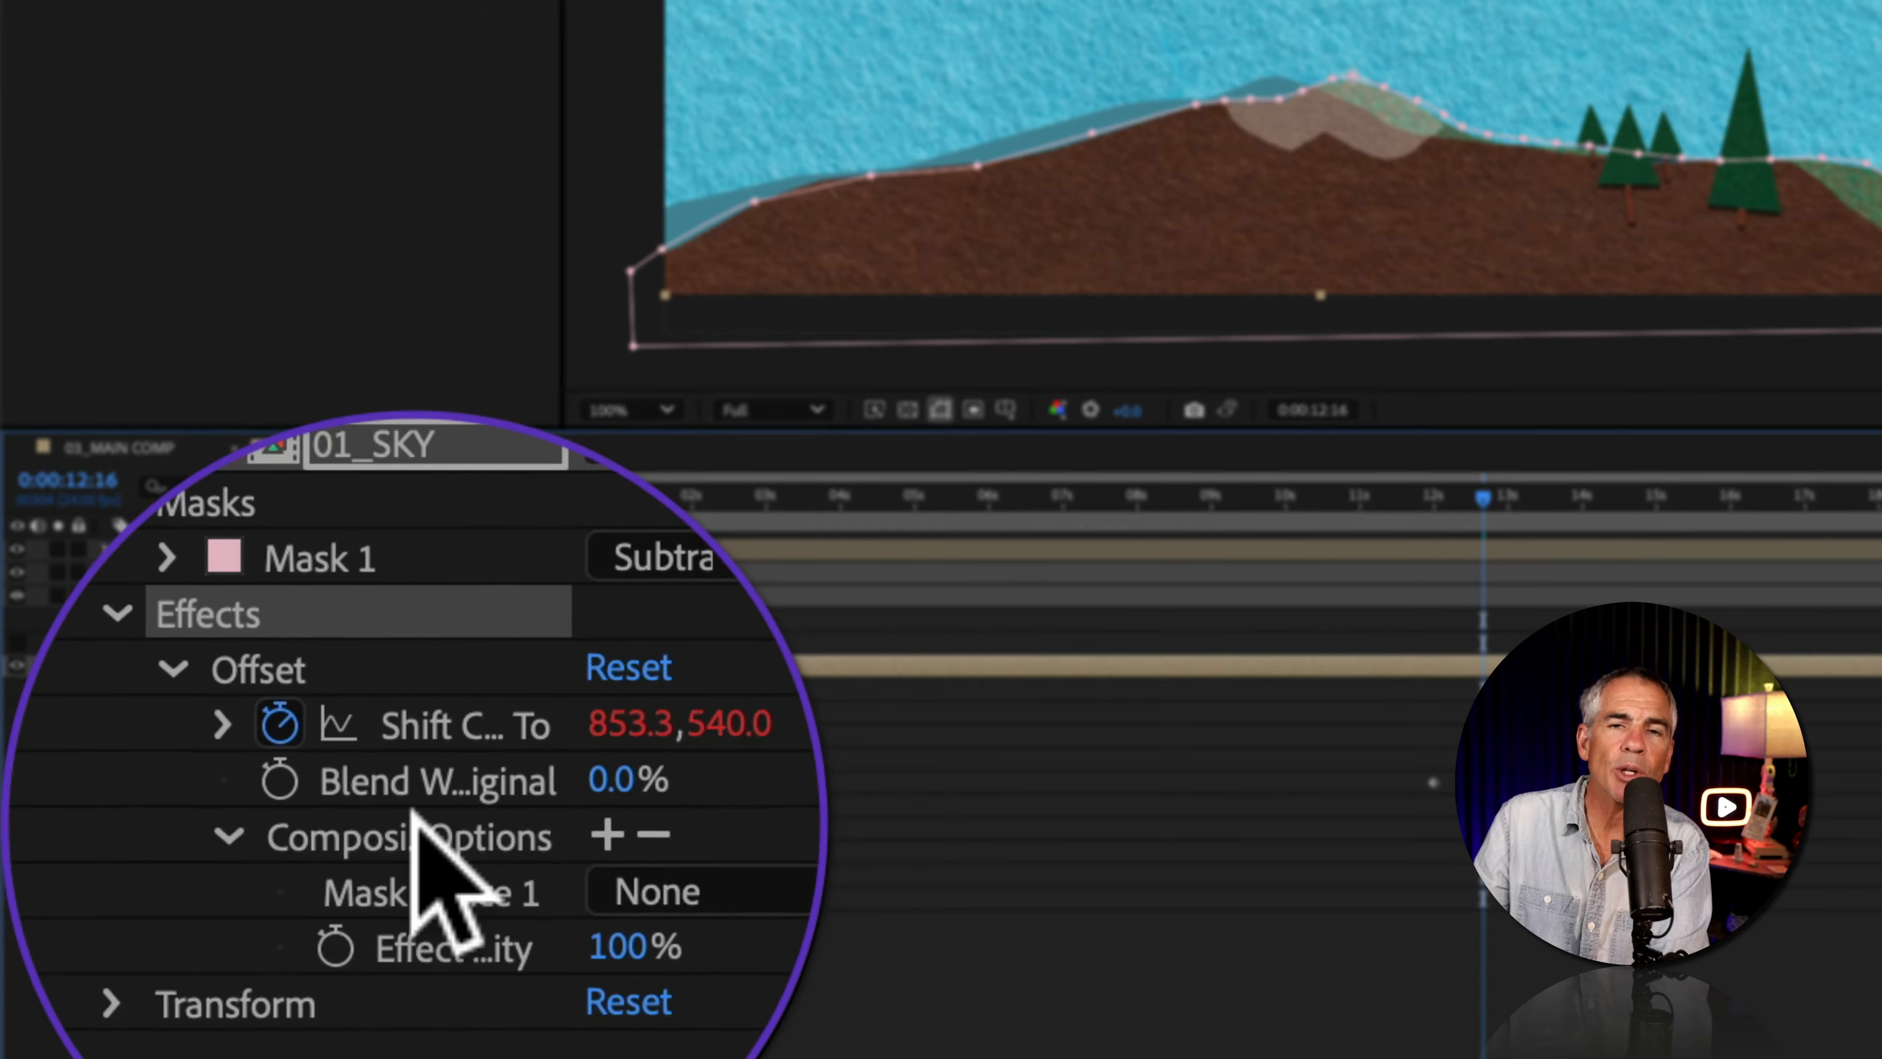
left_click(481, 828)
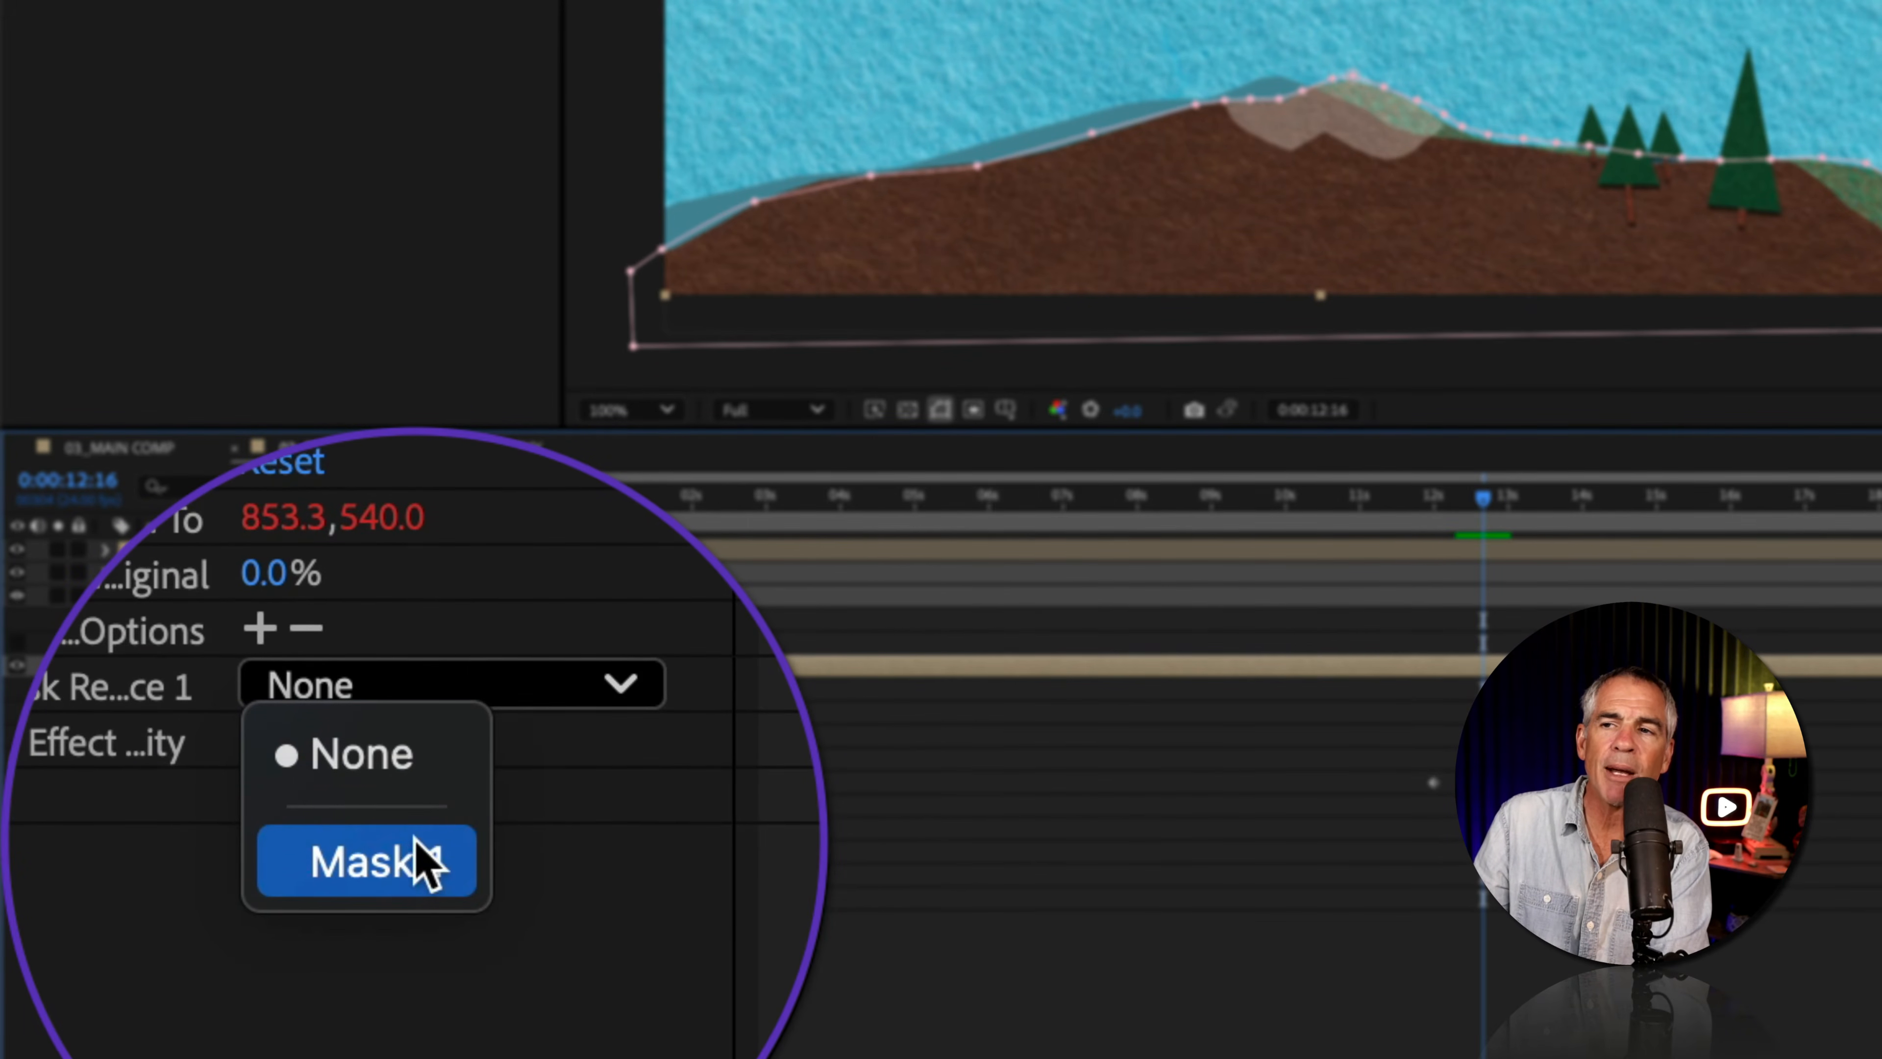
left_click(393, 923)
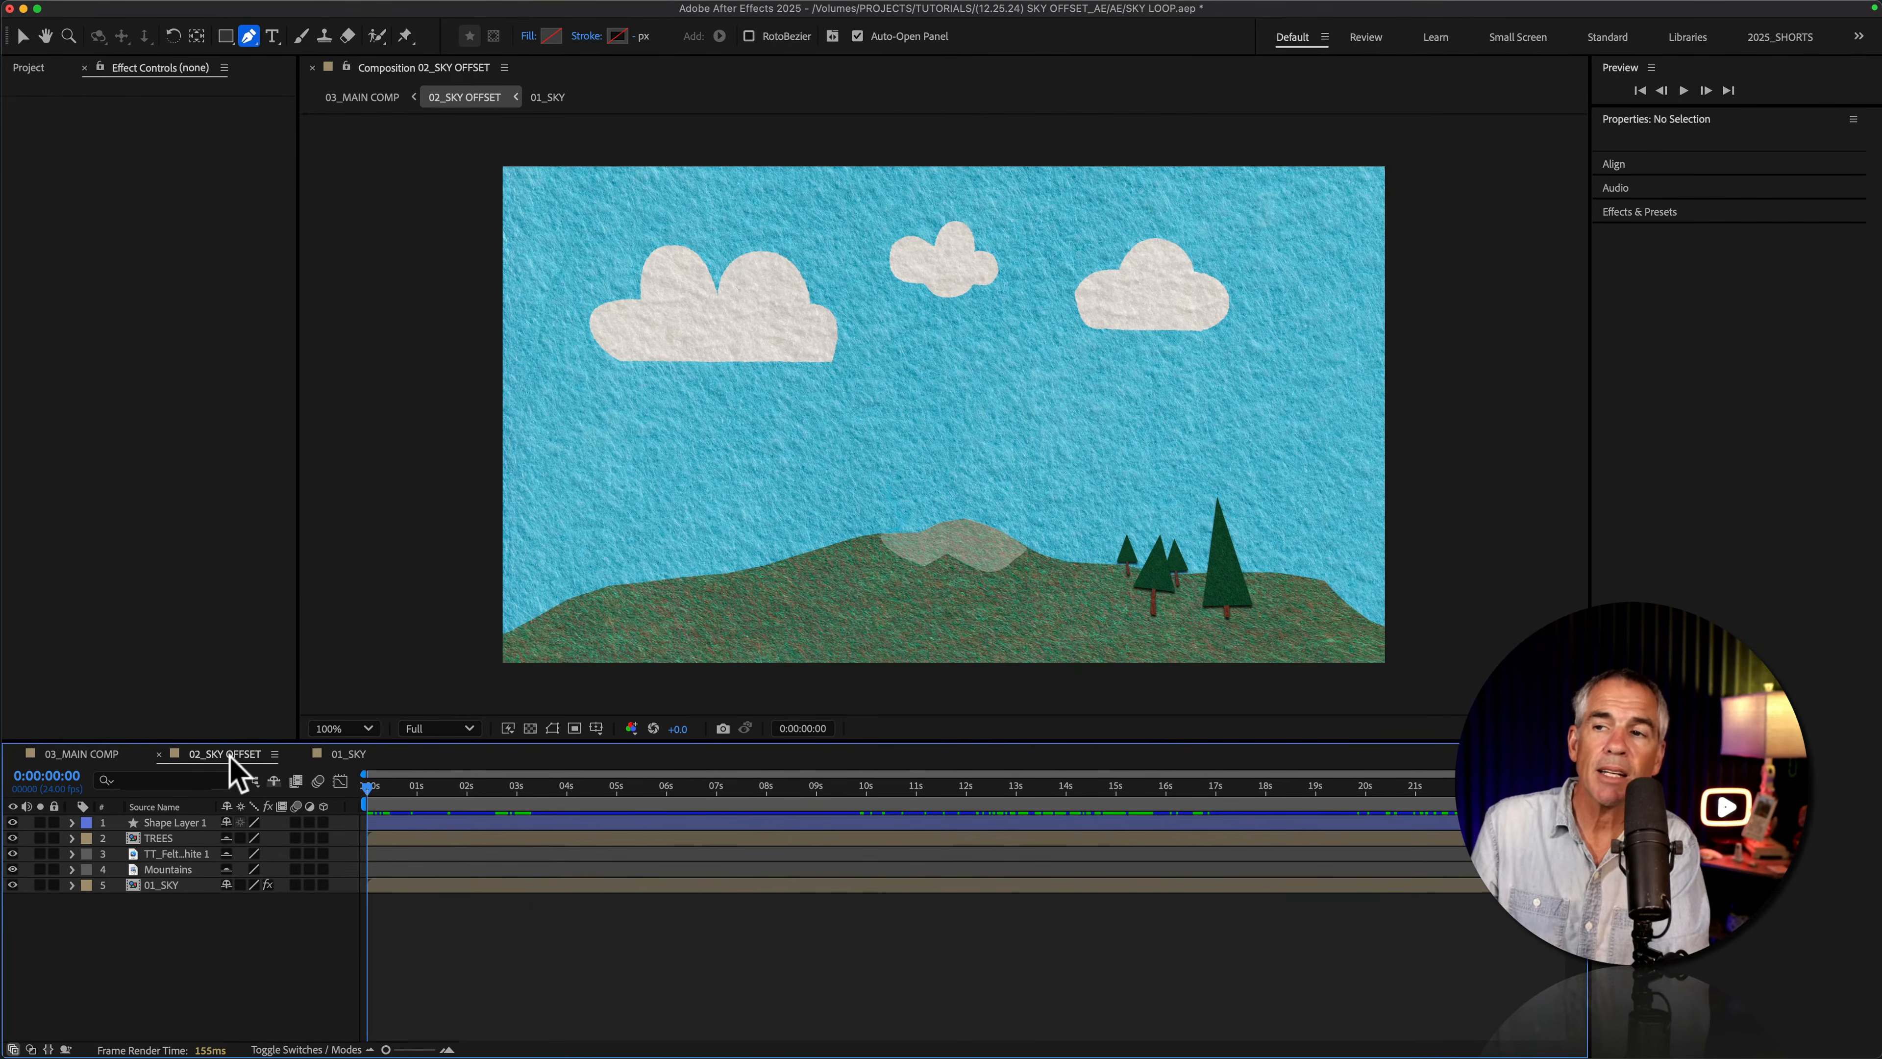
Step: Switch to the 03_MAIN COMP composition and open its composition settings
left_click(83, 754)
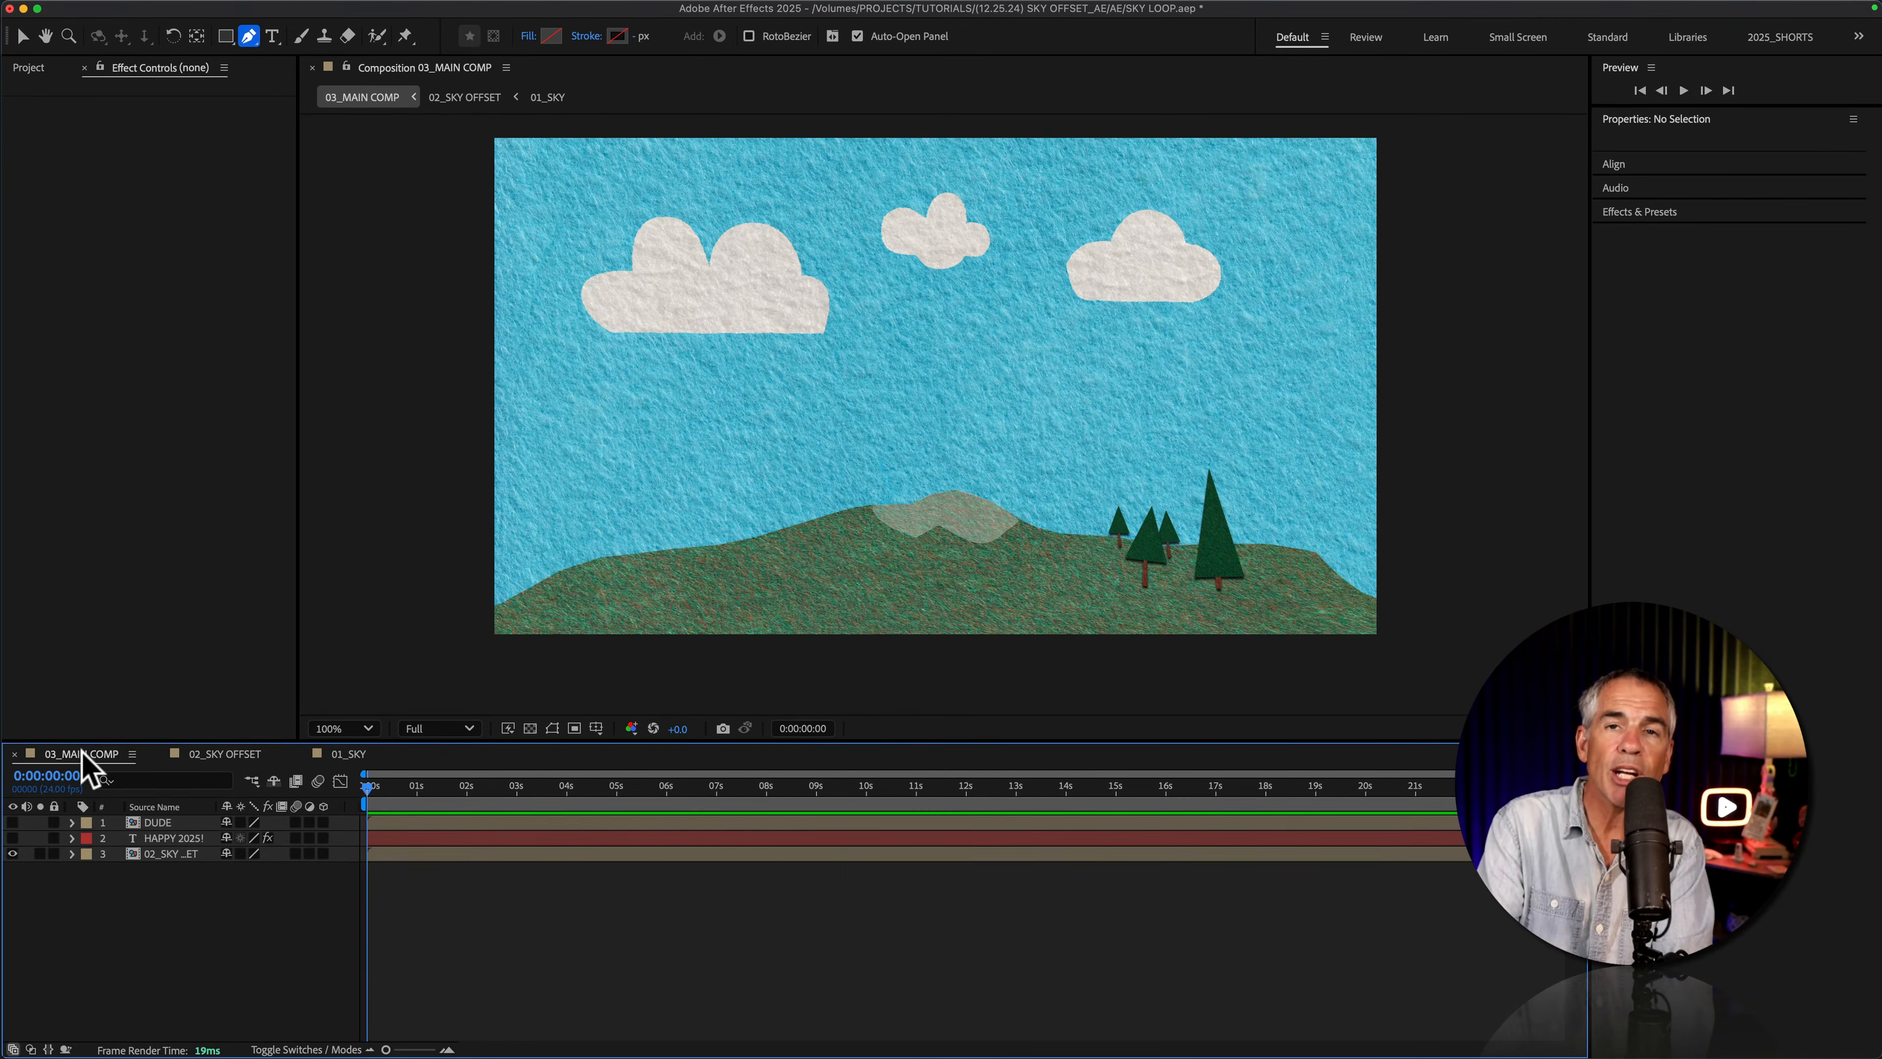
key("super+k")
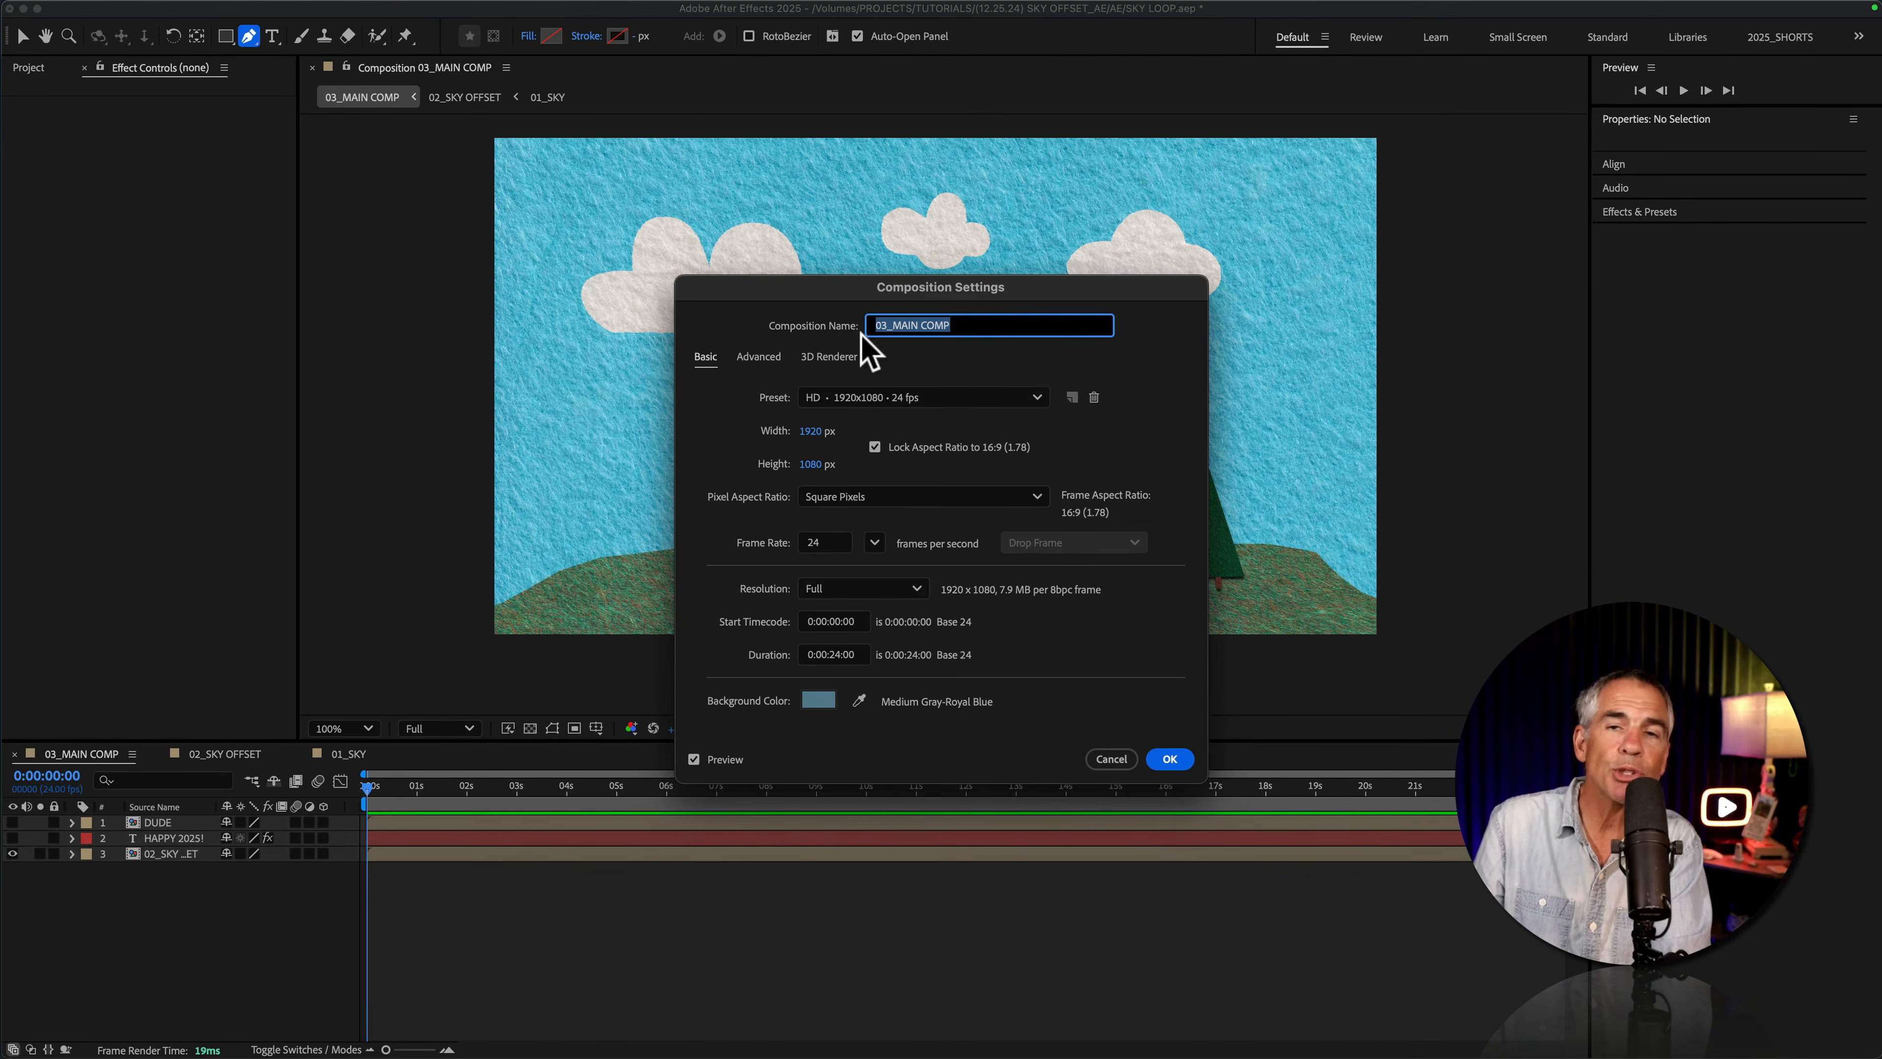
left_click(986, 329)
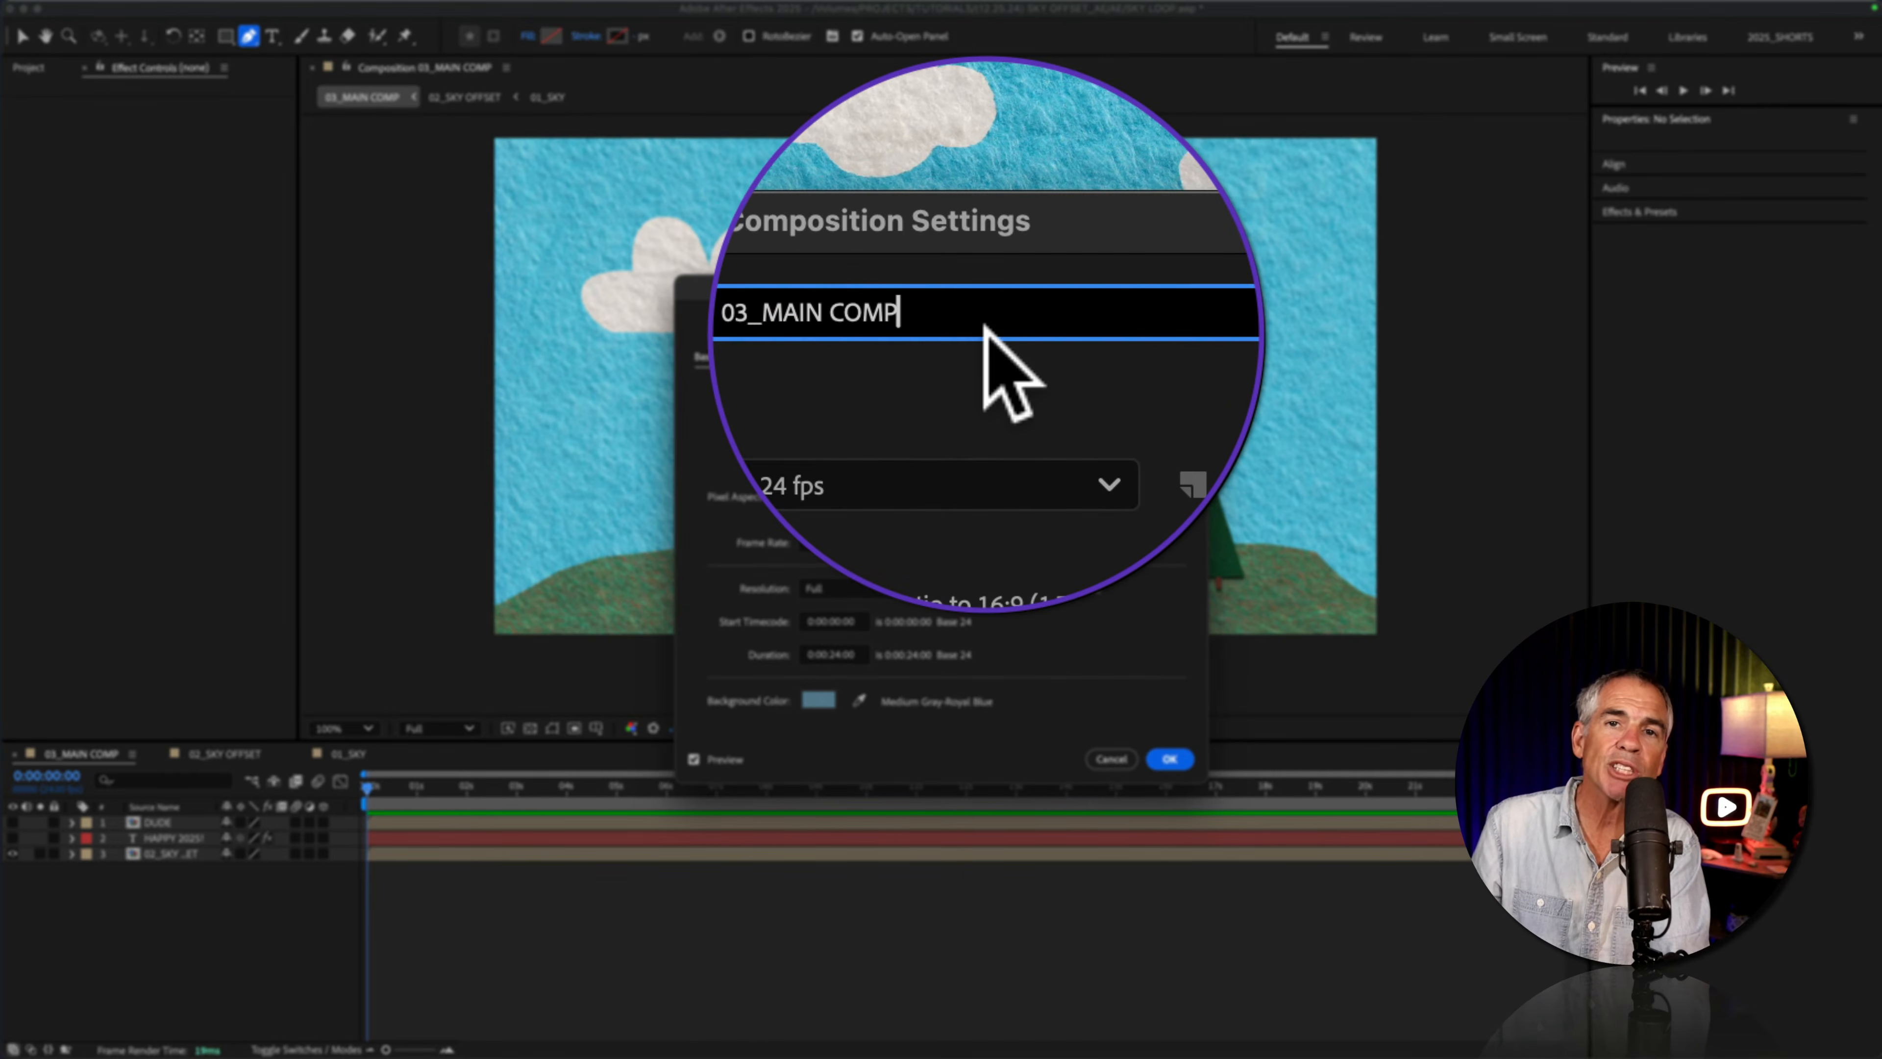